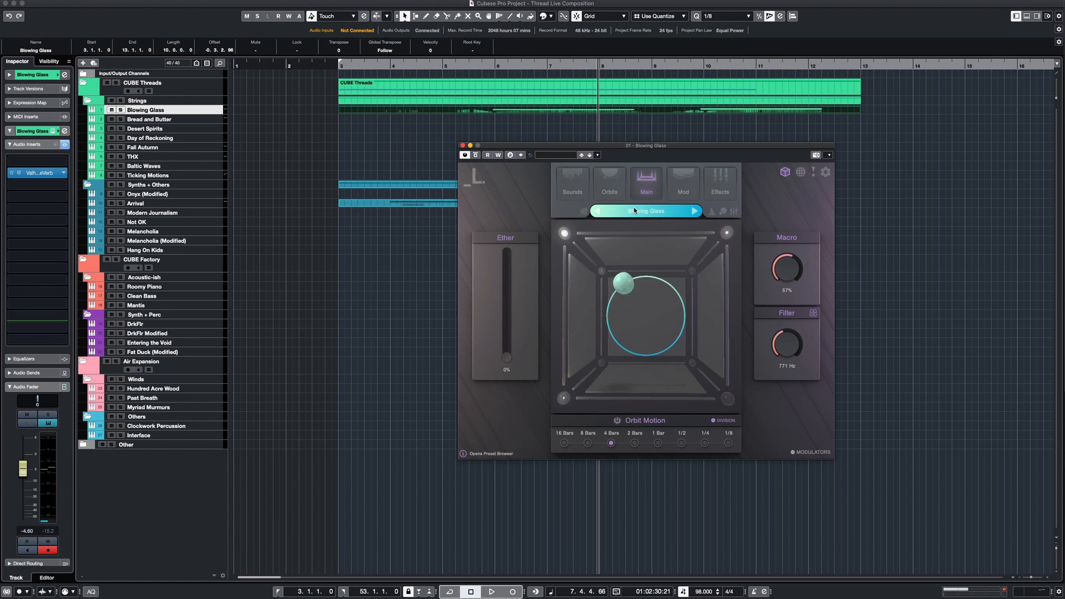
Audition the Blowing Glass preset's corner A and B sounds by soloing each, and inspect the Corner B editor.
left_click(633, 207)
left_click(586, 187)
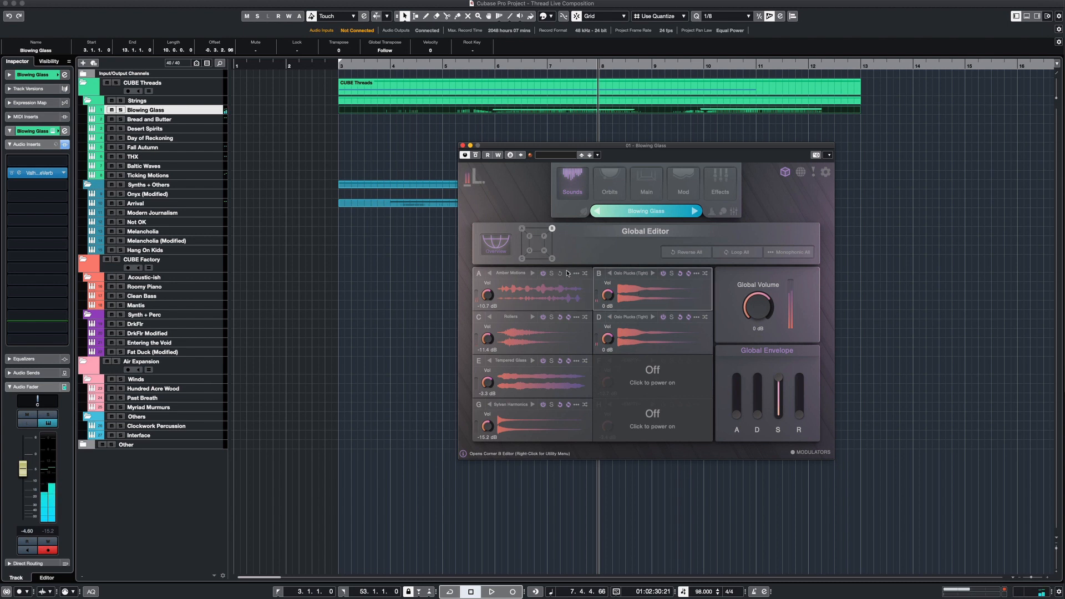
left_click(550, 273)
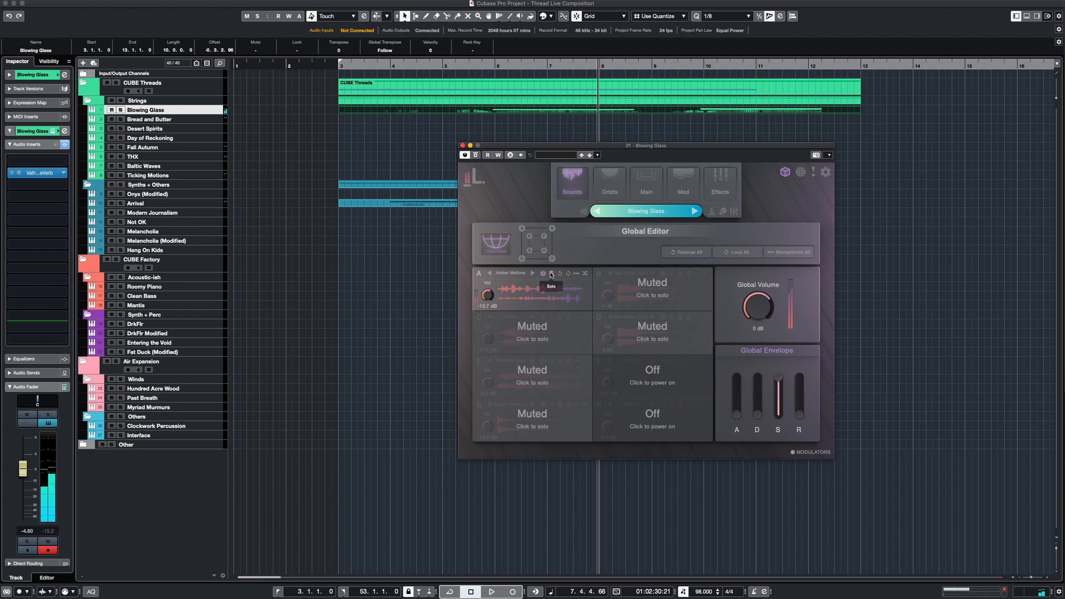
left_click(550, 273)
left_click(671, 274)
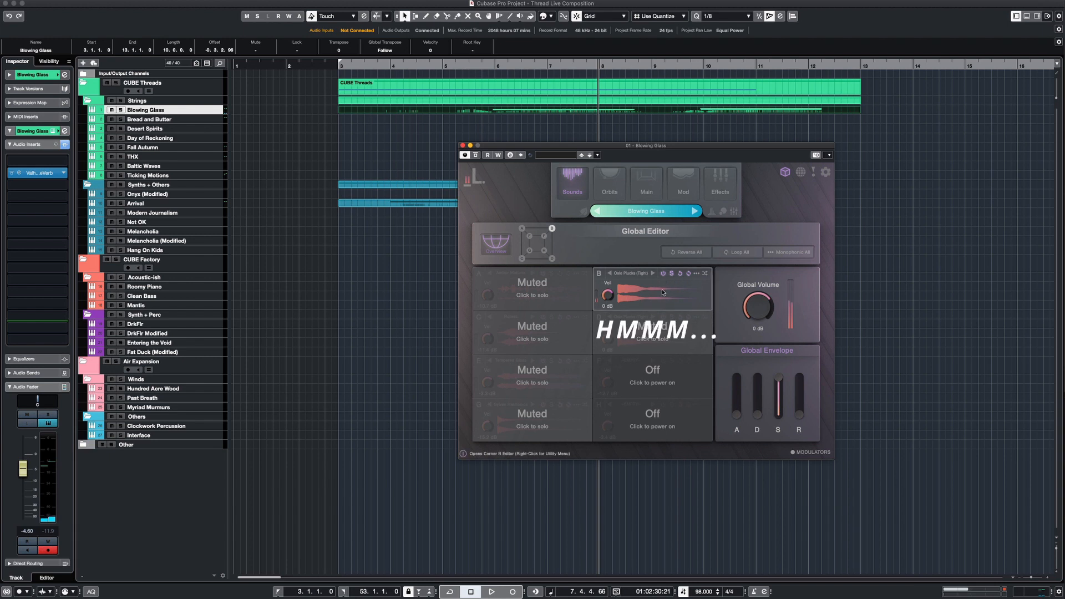
left_click(661, 288)
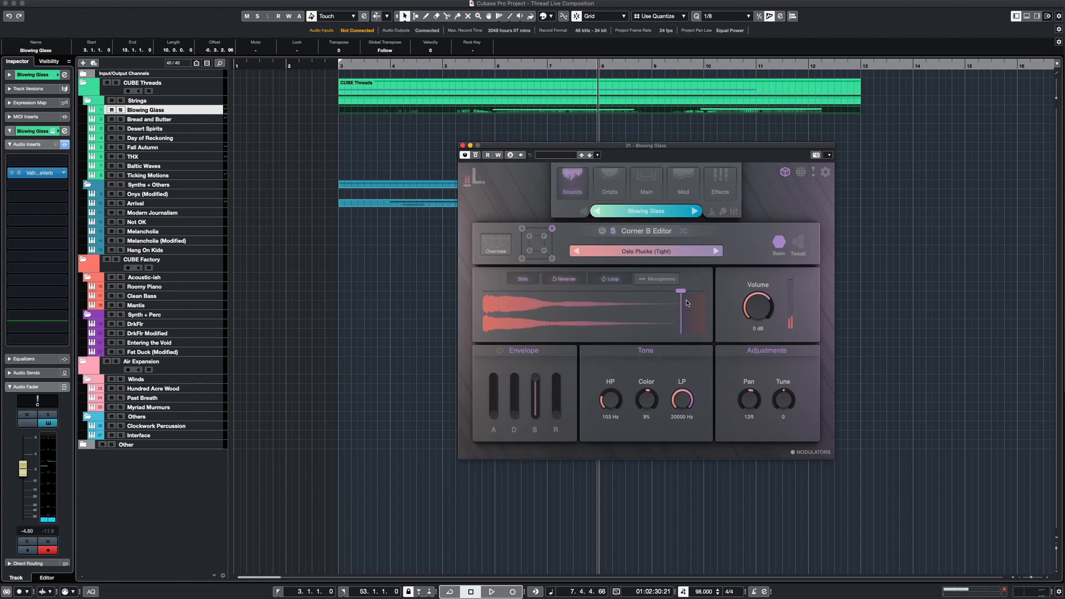
left_click(501, 252)
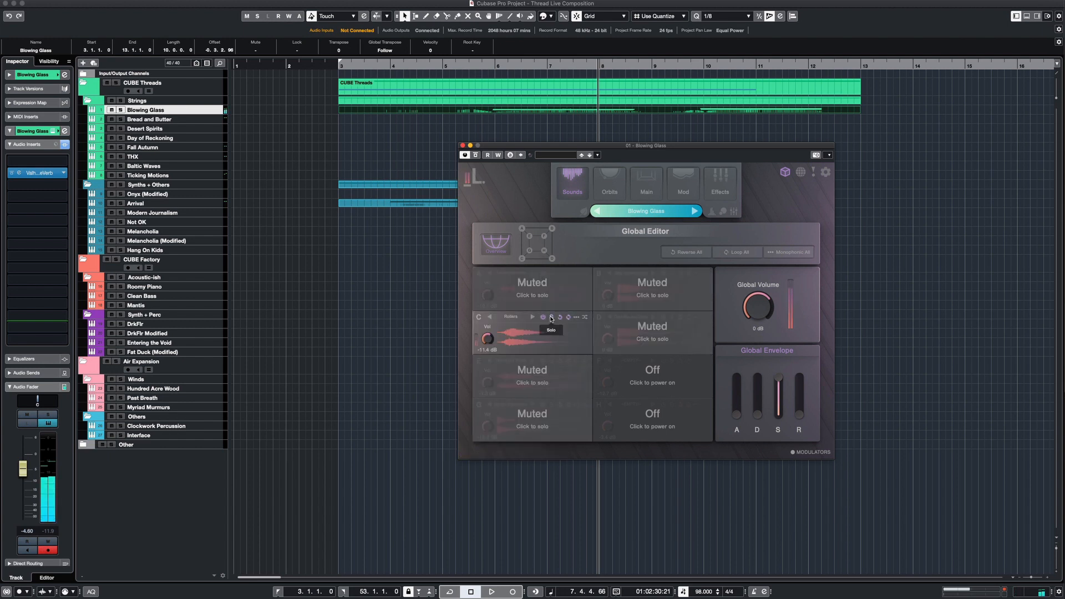
Solo the corner C and D sounds in turn and inspect the Corner D editor before returning to the overview.
left_click(551, 318)
left_click(671, 319)
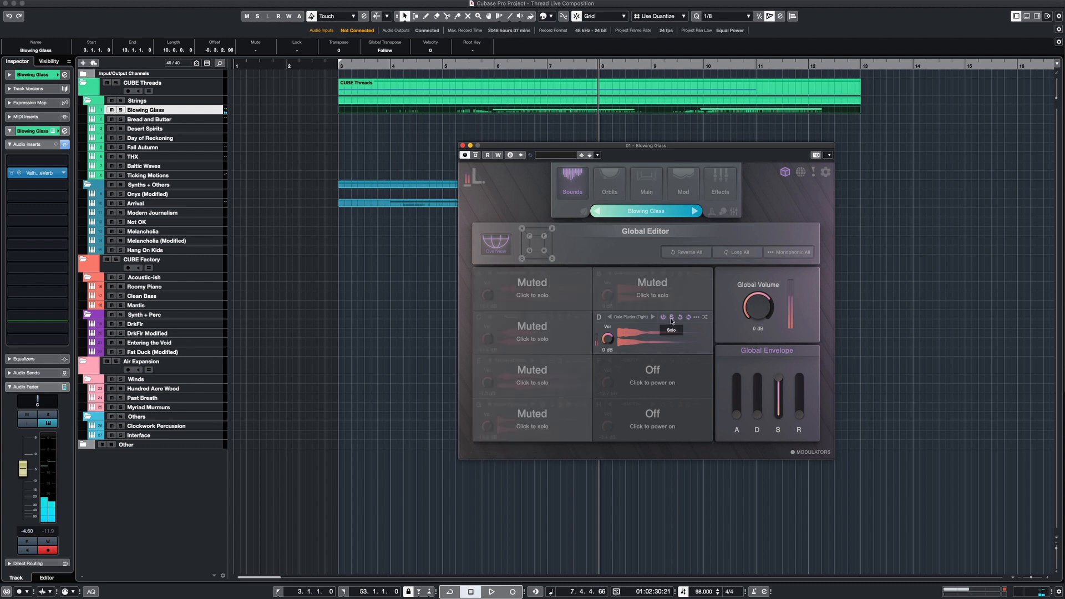
left_click(647, 343)
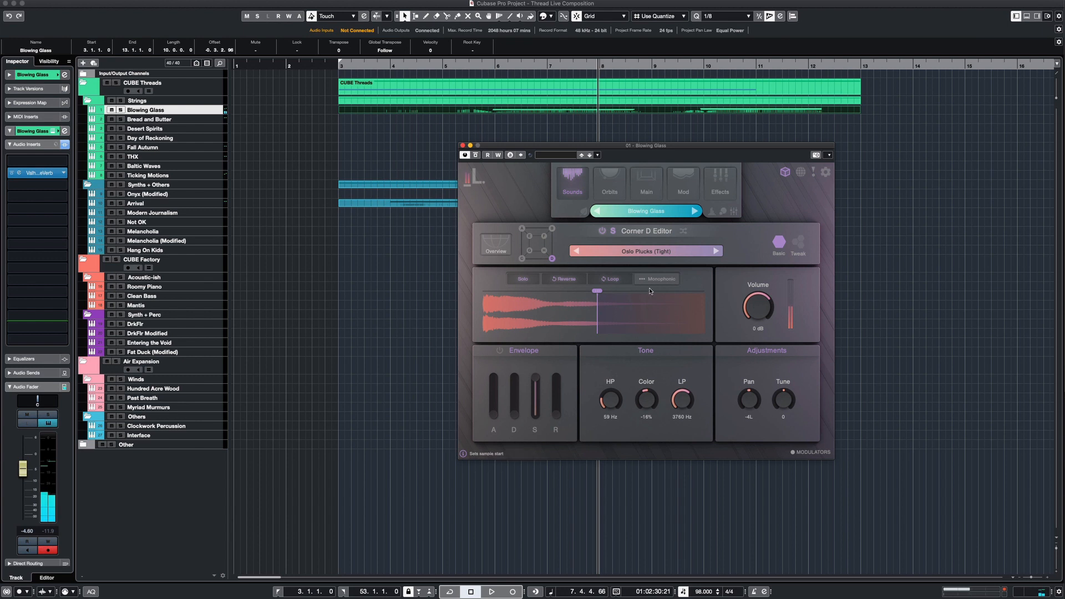
left_click(496, 253)
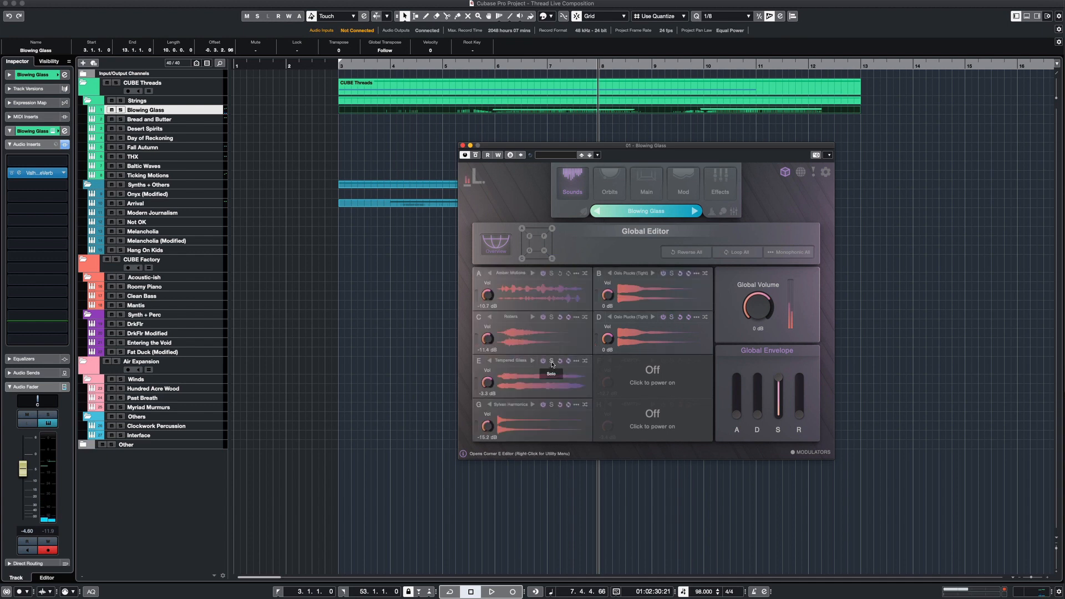
Solo corner E's Tempered Glass sound, inspect its editor and browse the sample list in the Sound Browser.
left_click(551, 361)
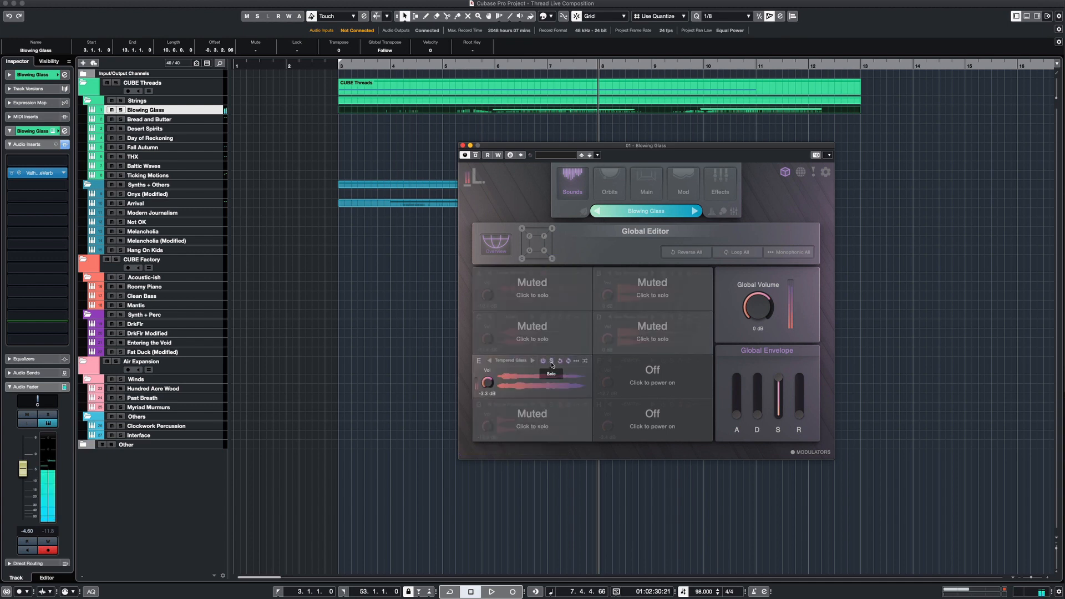
left_click(551, 361)
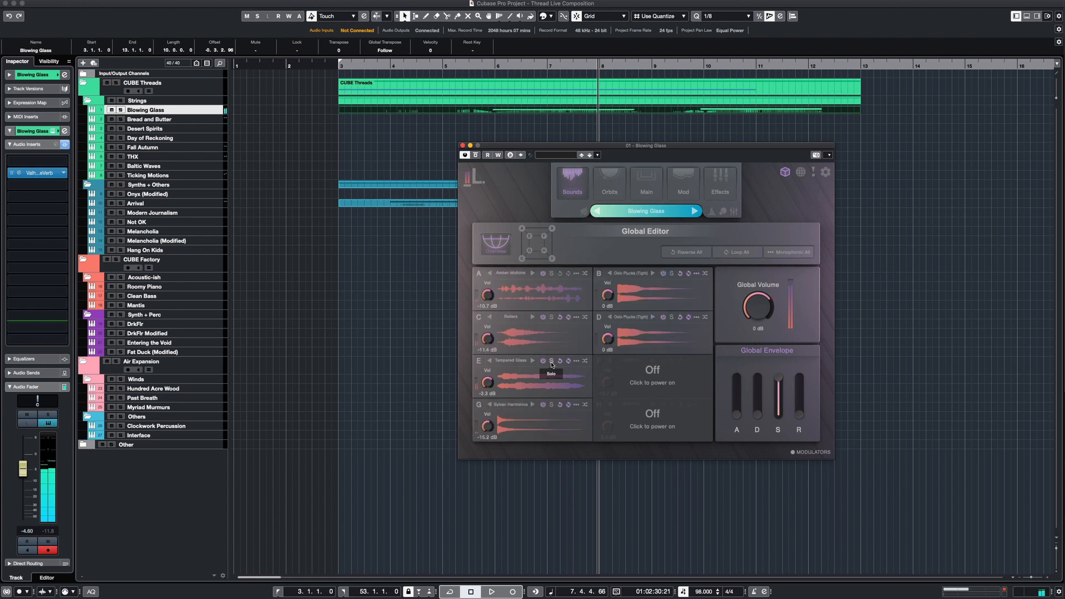
left_click(539, 379)
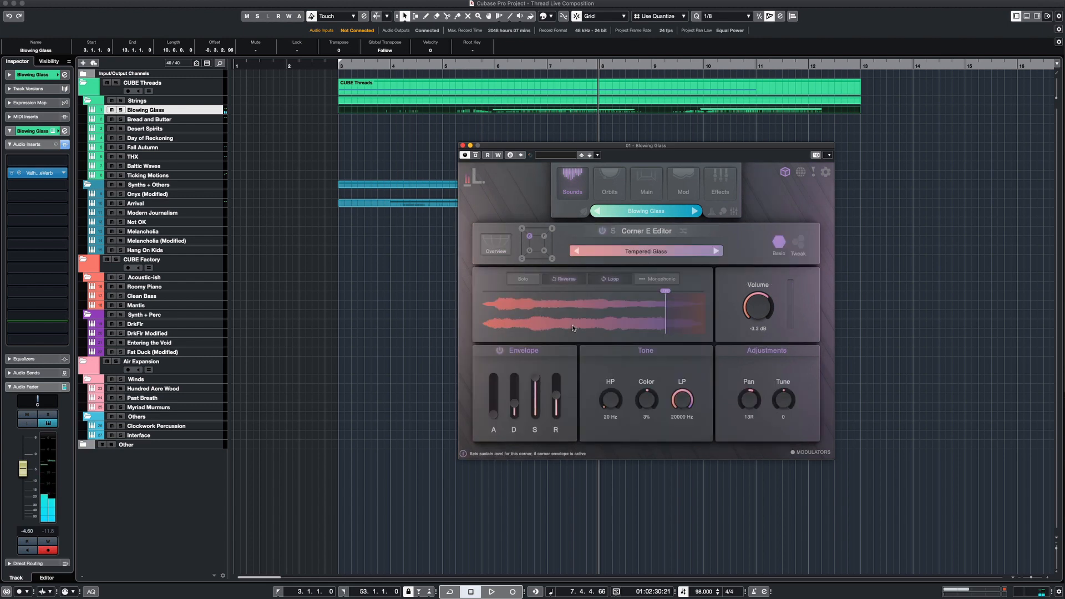
left_click(631, 253)
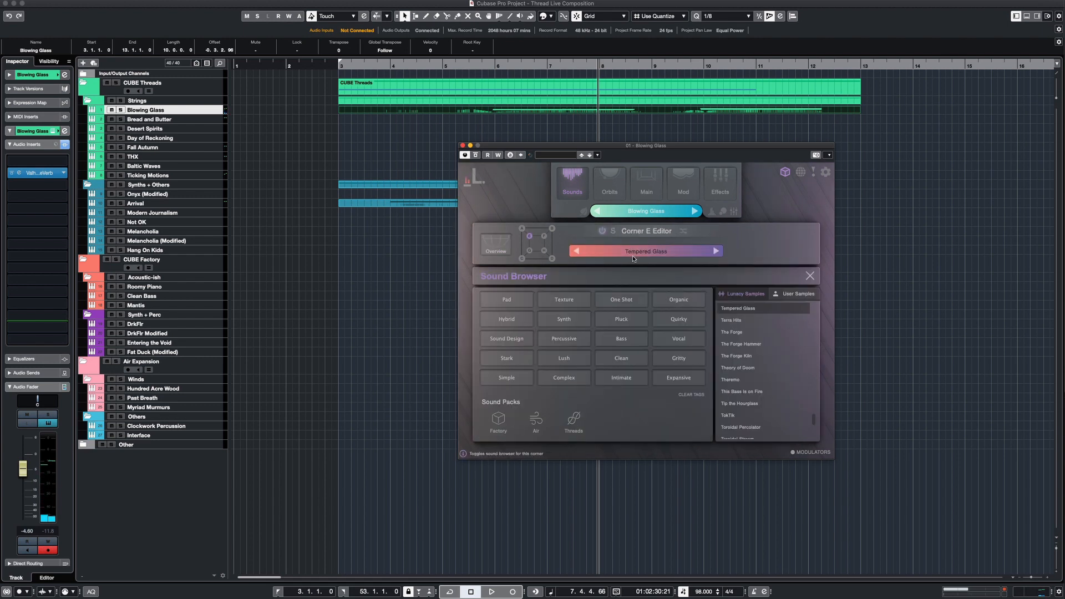
scroll(740, 359, "up", 5)
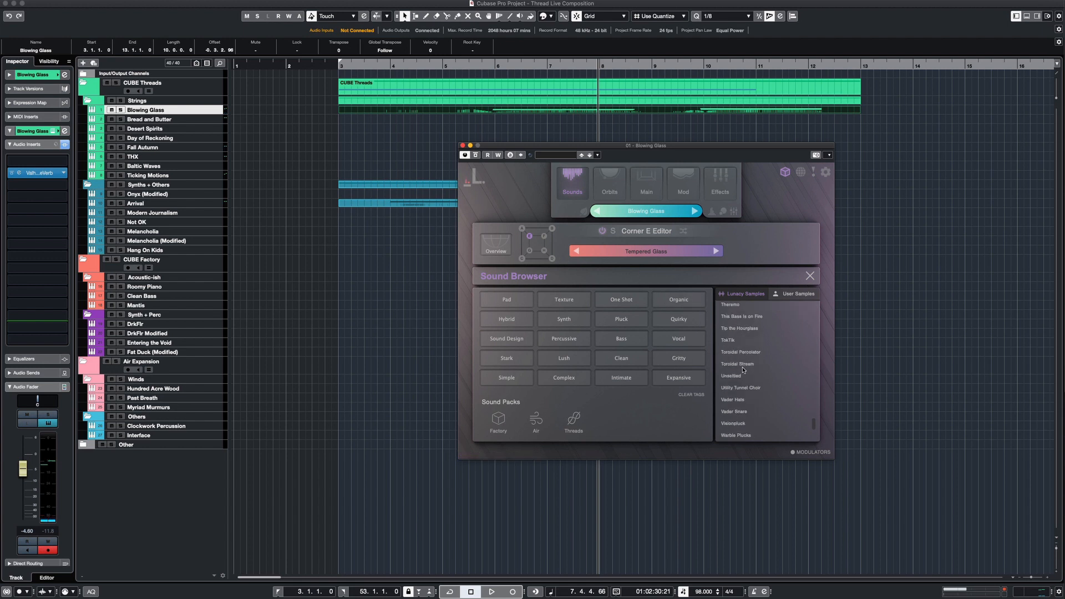
left_click(496, 244)
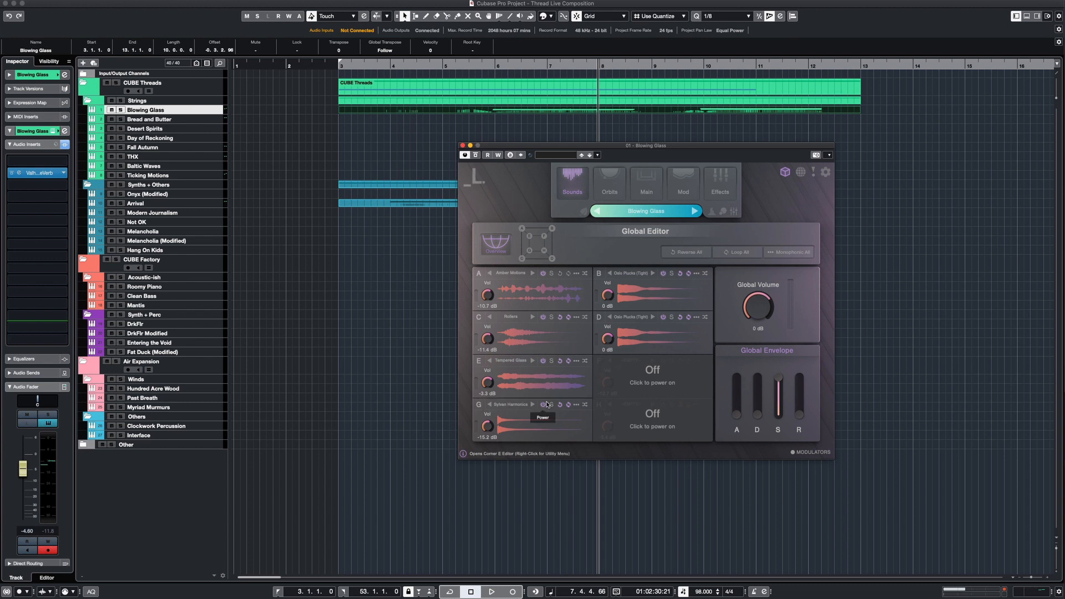
Solo corner G's Sylvan Harmonics sound, inspect its editor, then unsolo it and return to the Main page.
left_click(551, 405)
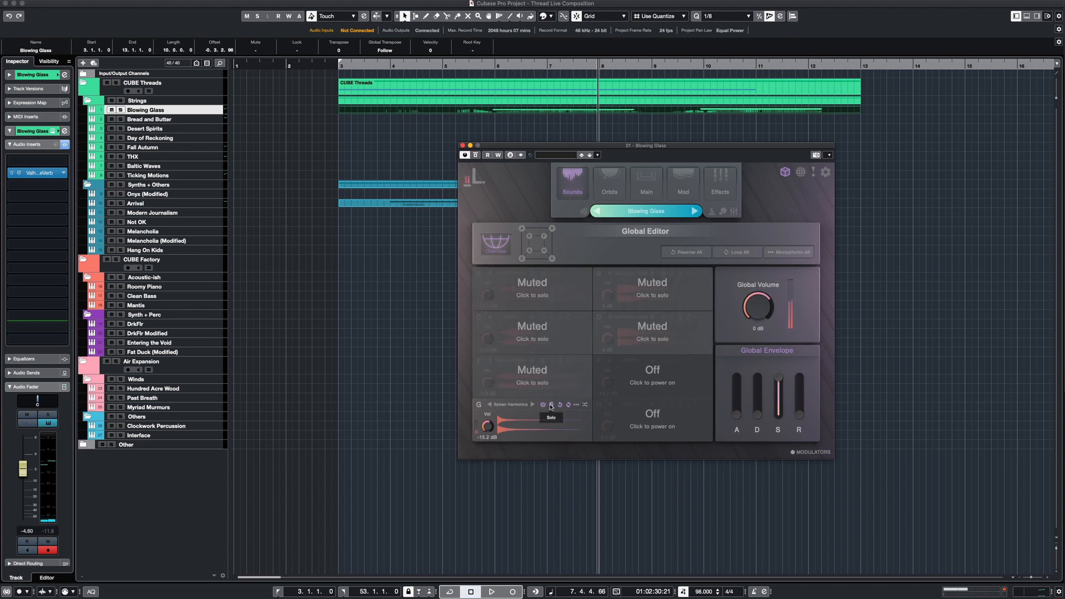
left_click(543, 420)
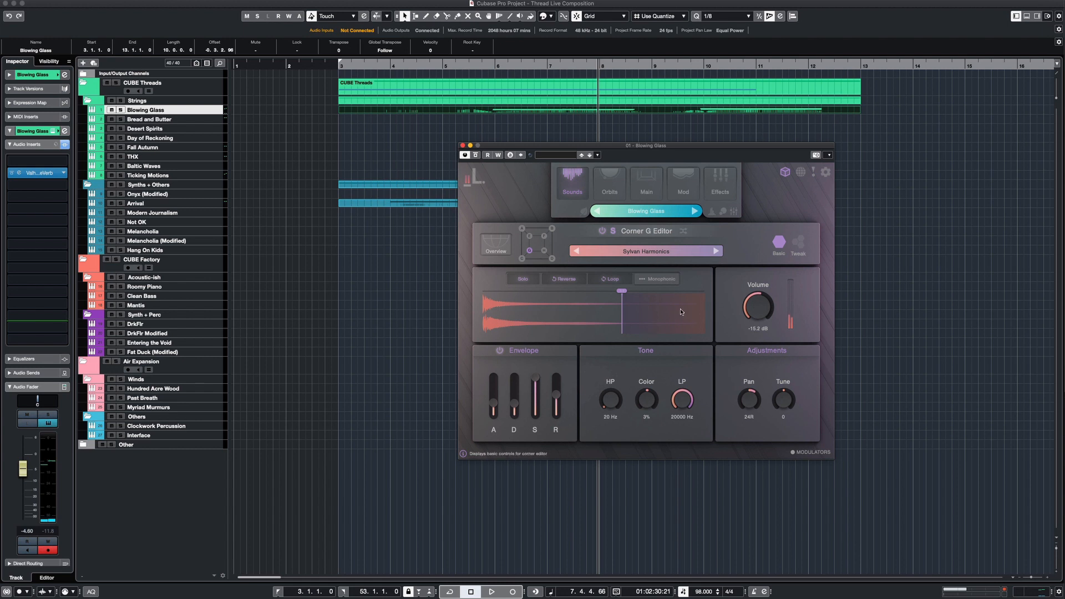
left_click(485, 250)
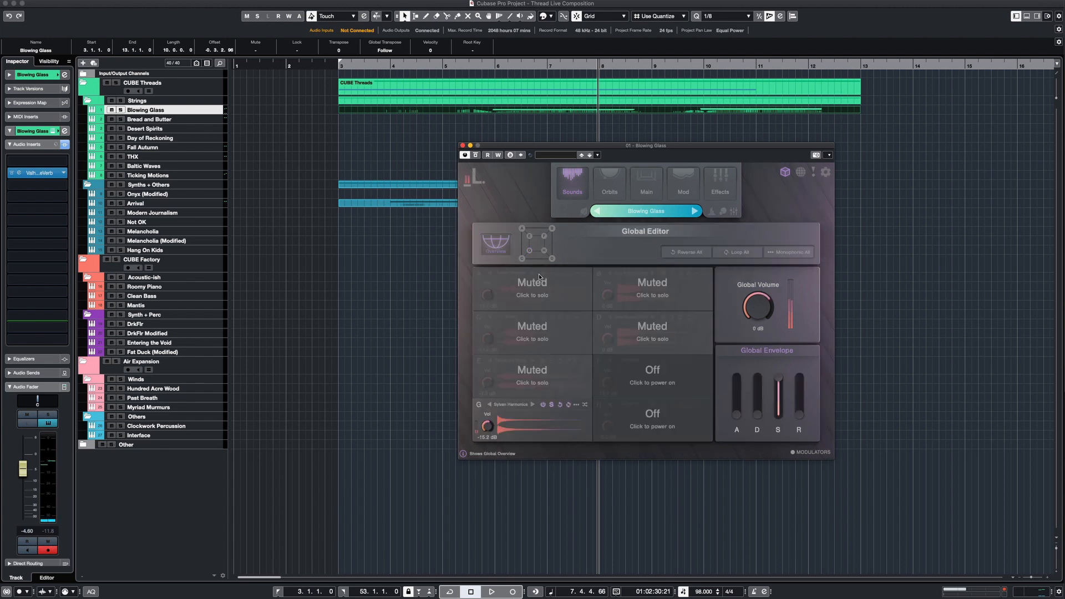
left_click(551, 405)
left_click(646, 180)
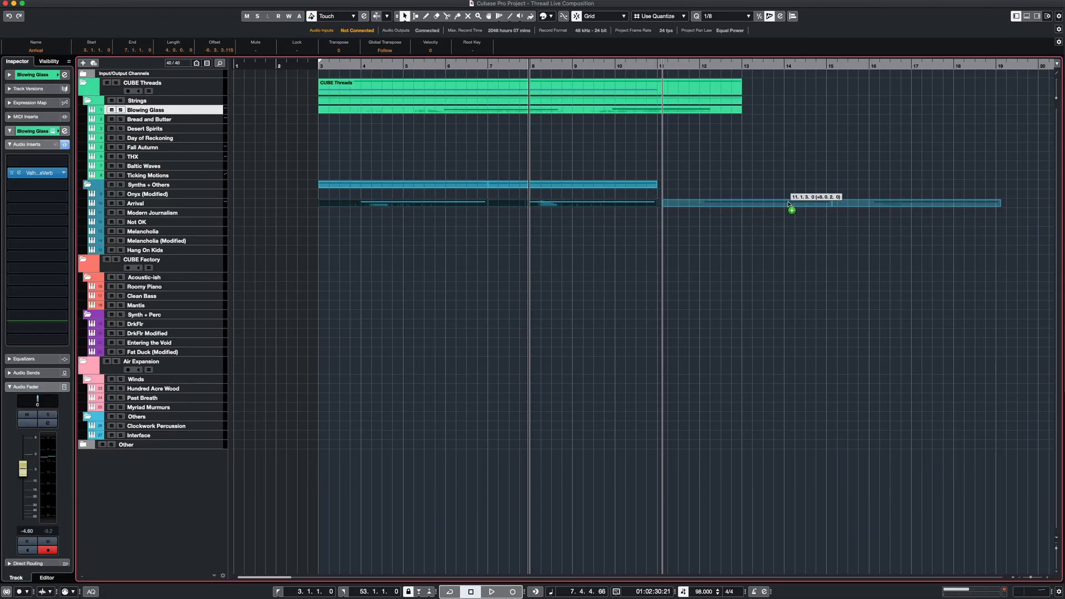
Copy the Arrival part so the duplicate starts at bar 11, directly after the original.
left_click_drag(788, 204, 786, 205)
key("g")
key("g")
key("g")
Play the arrangement from bar 3 while auditioning the Ticking Motions and Not OK instruments over it.
left_click(314, 65)
key("h")
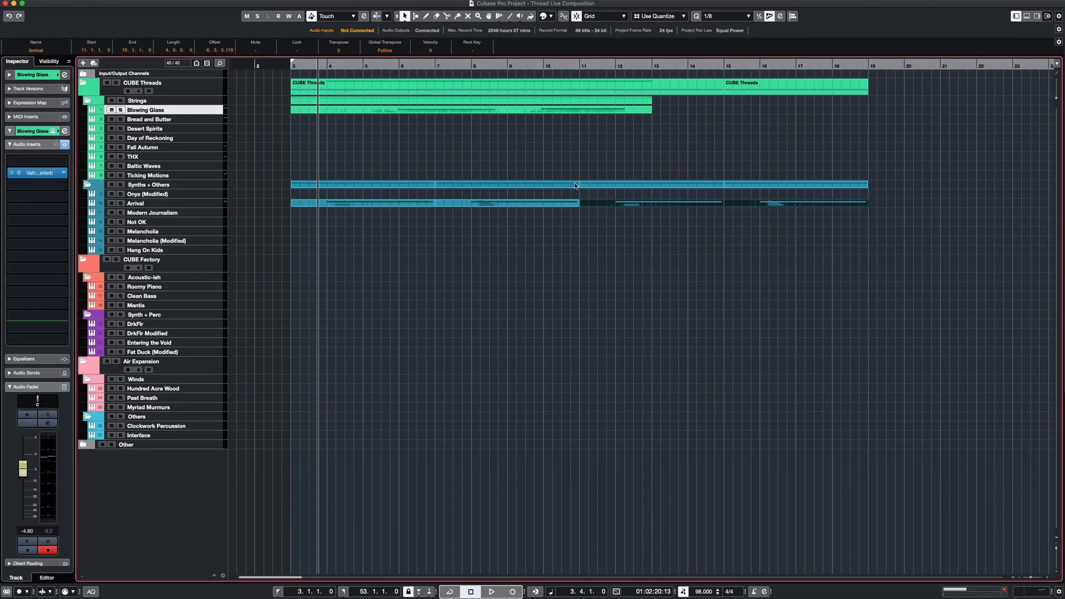
key("space")
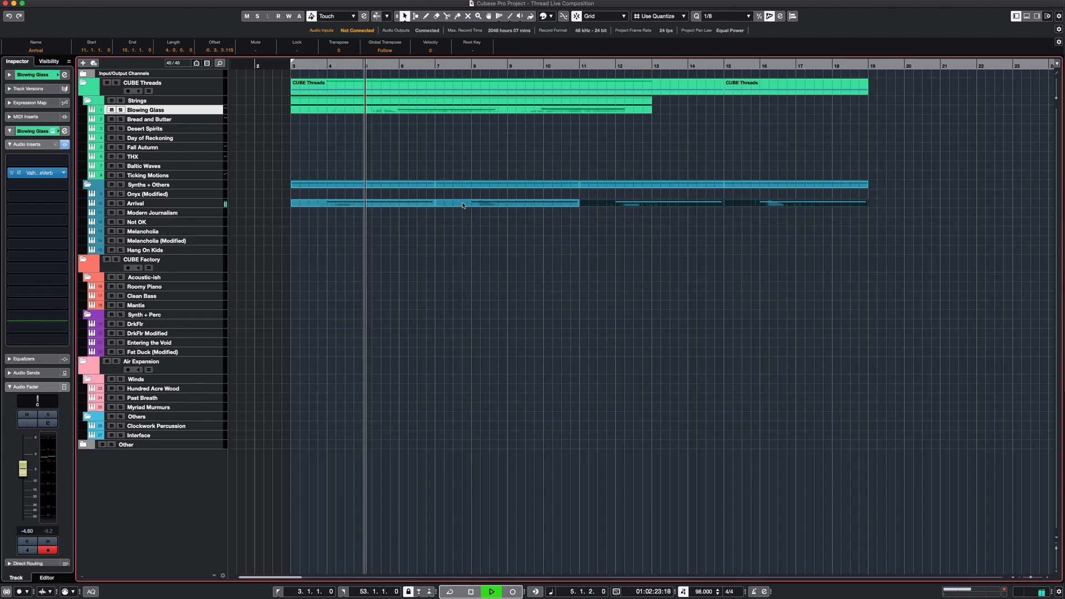
left_click(176, 175)
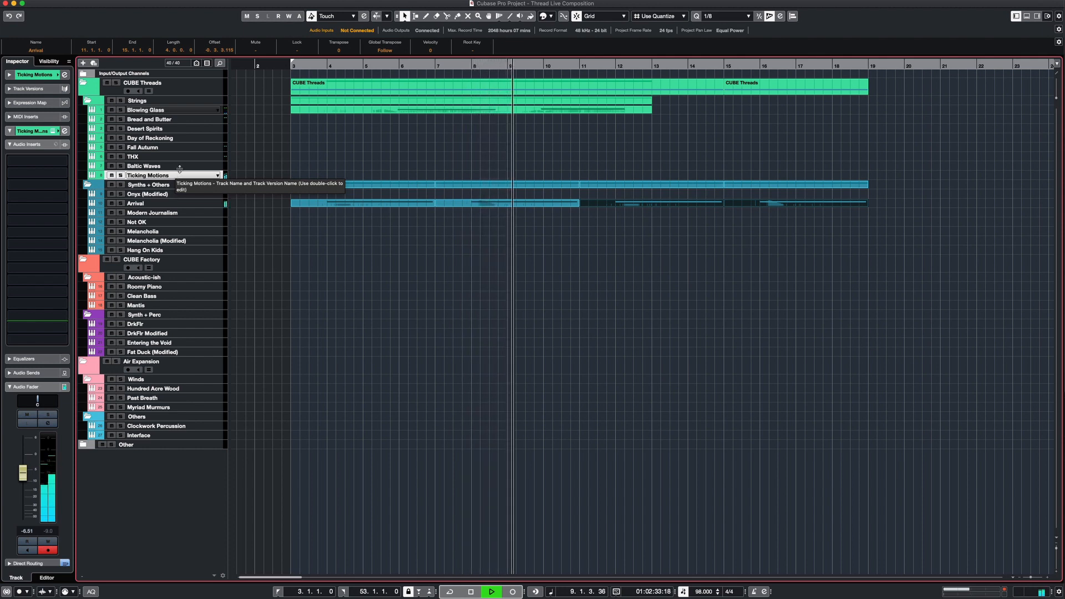
left_click(160, 223)
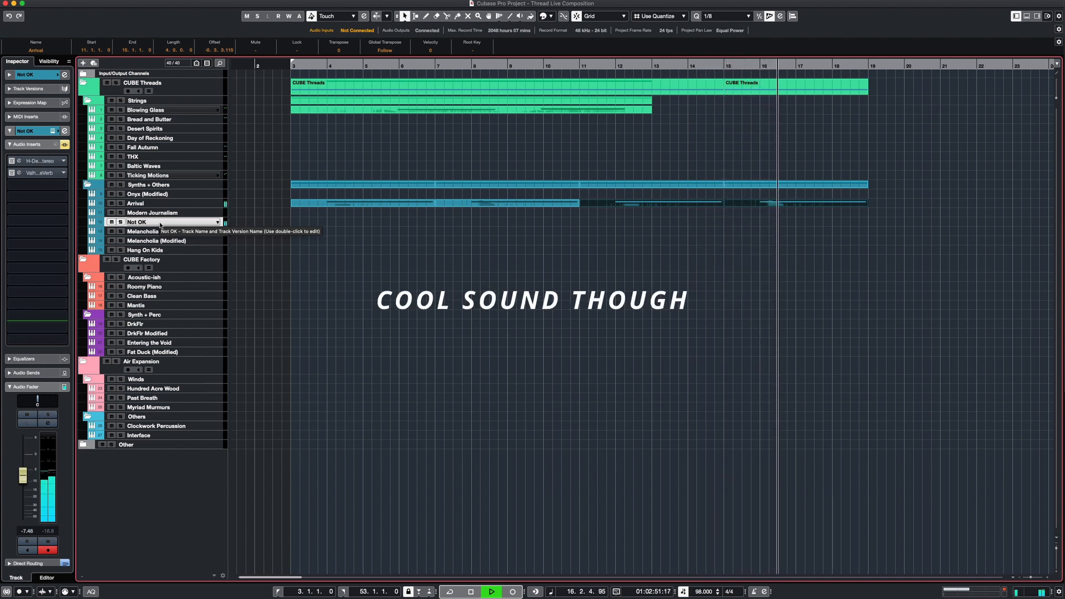
key("space")
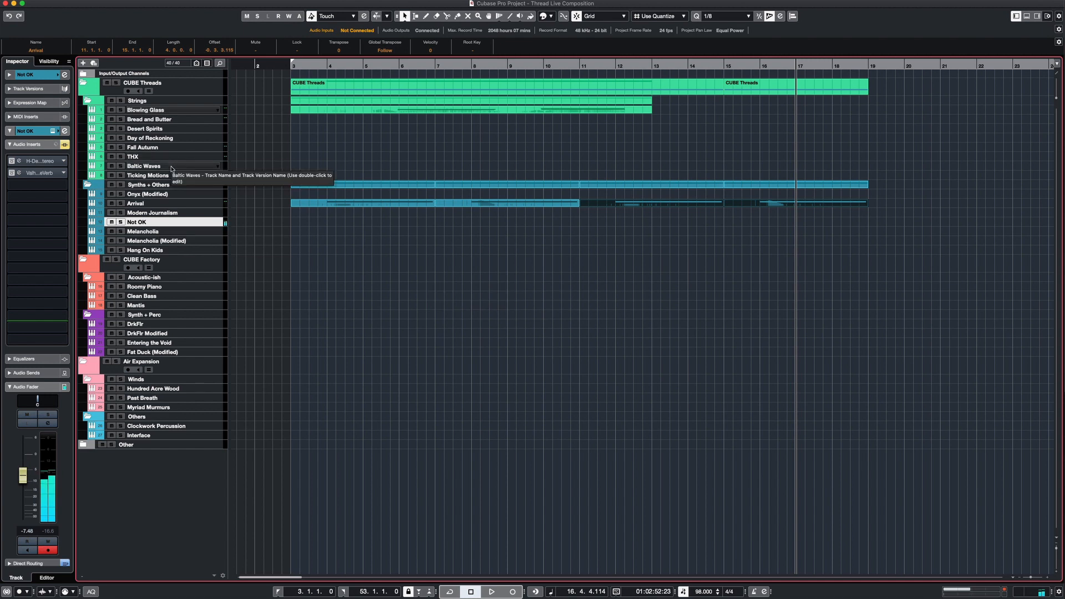
Play a part on the Modern Journalism track over the arrangement and capture it with retrospective MIDI recording.
left_click(161, 213)
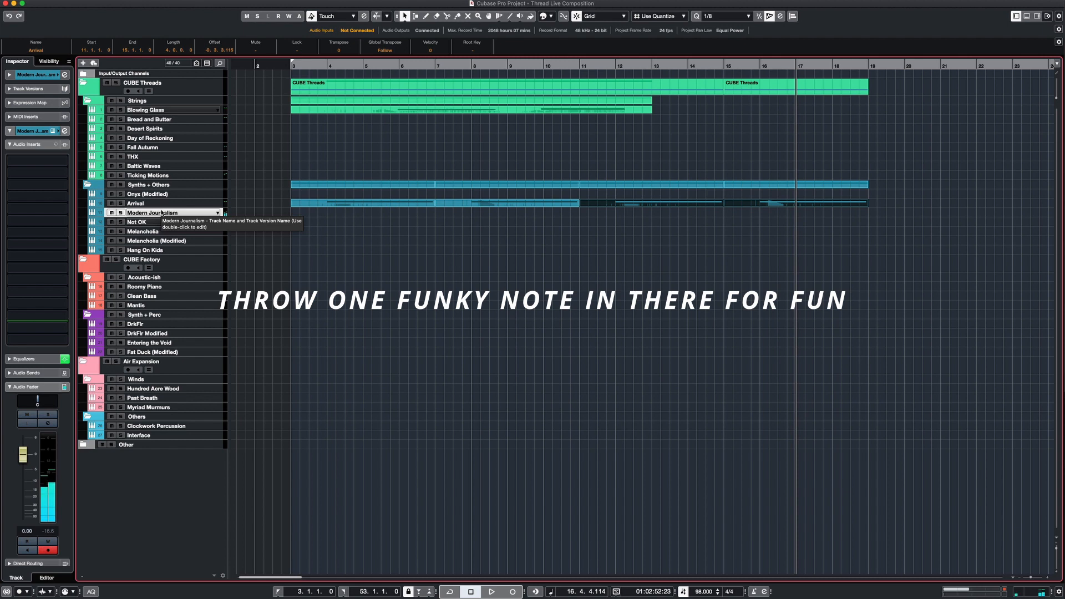
key("space")
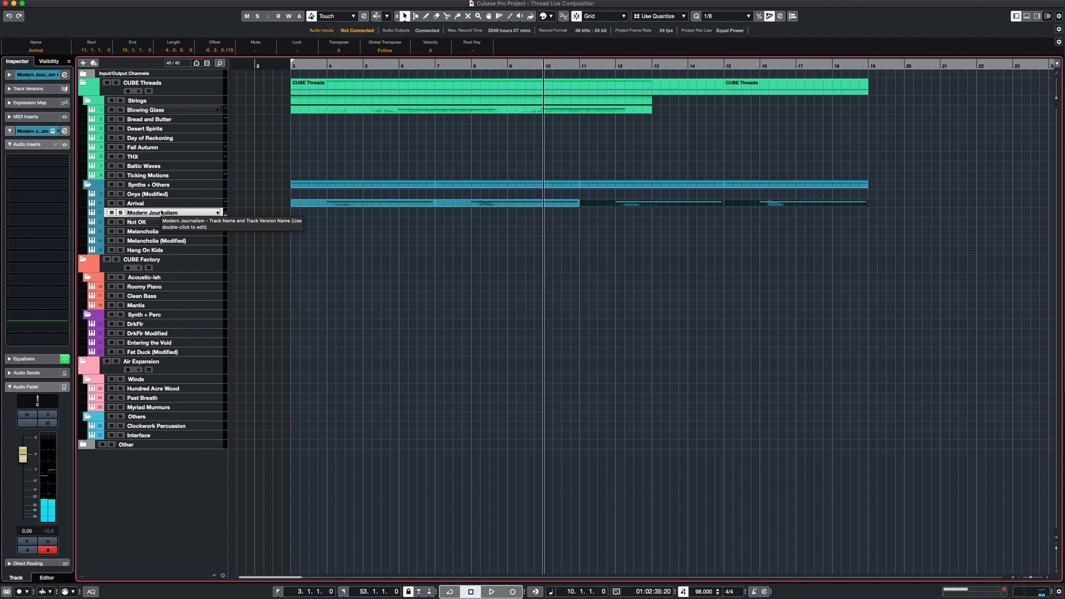
key("space")
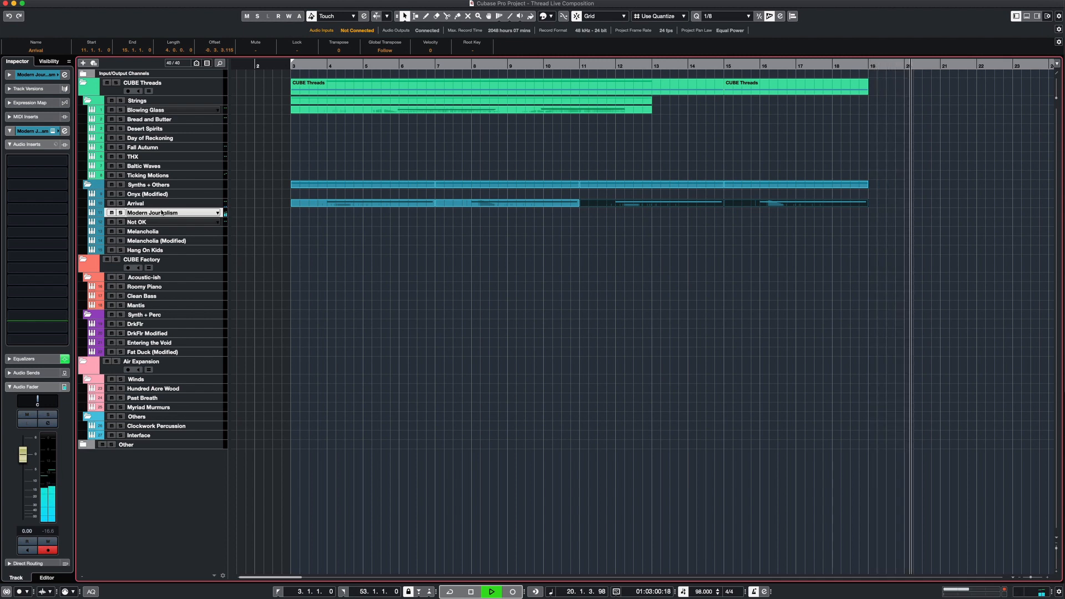
key("shift+KP_Multiply")
key("space")
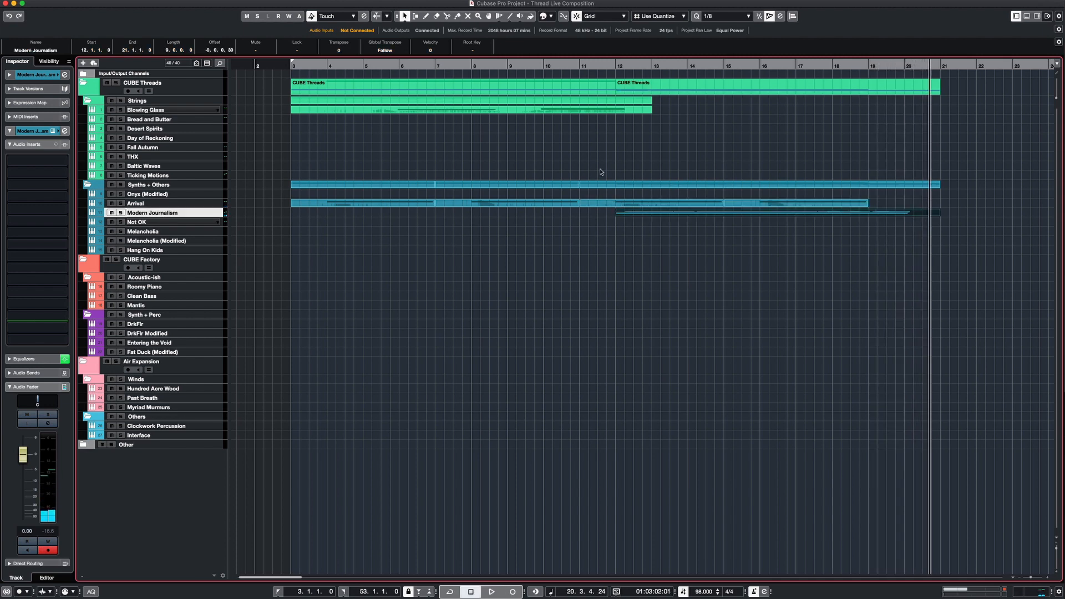
Quantize all notes of the recorded Modern Journalism part to 1/8 and listen back from around bar 12.
double_click(661, 216)
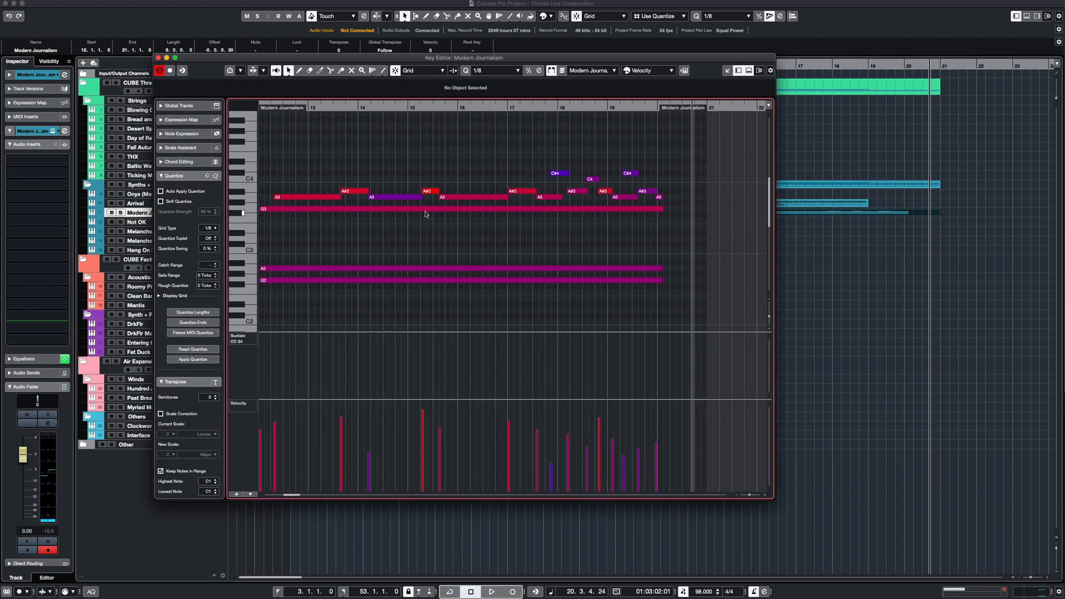
key("super+a")
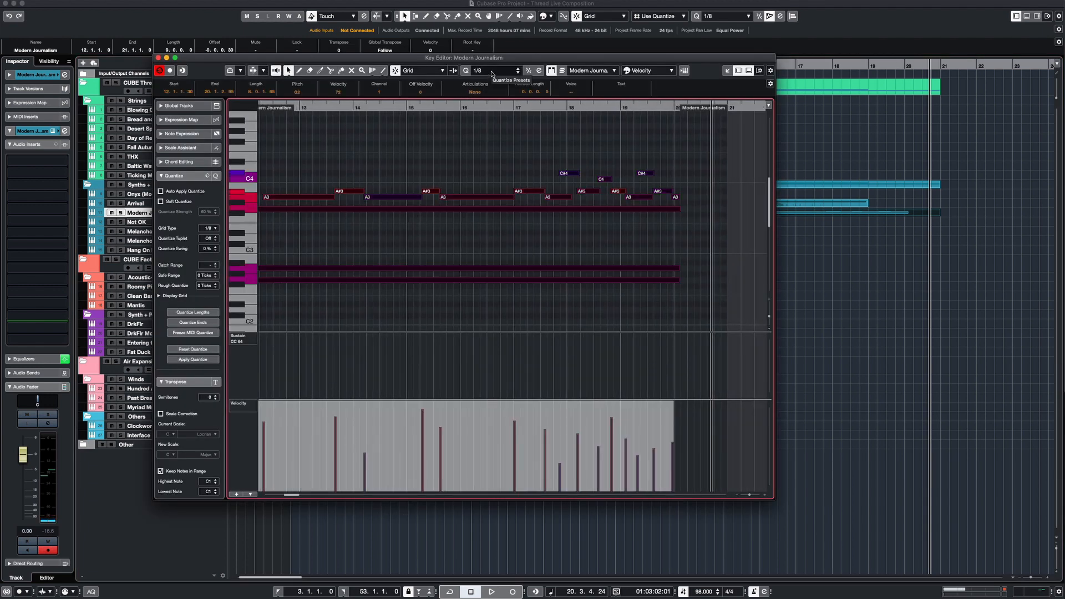
scroll(449, 141, "left", 5)
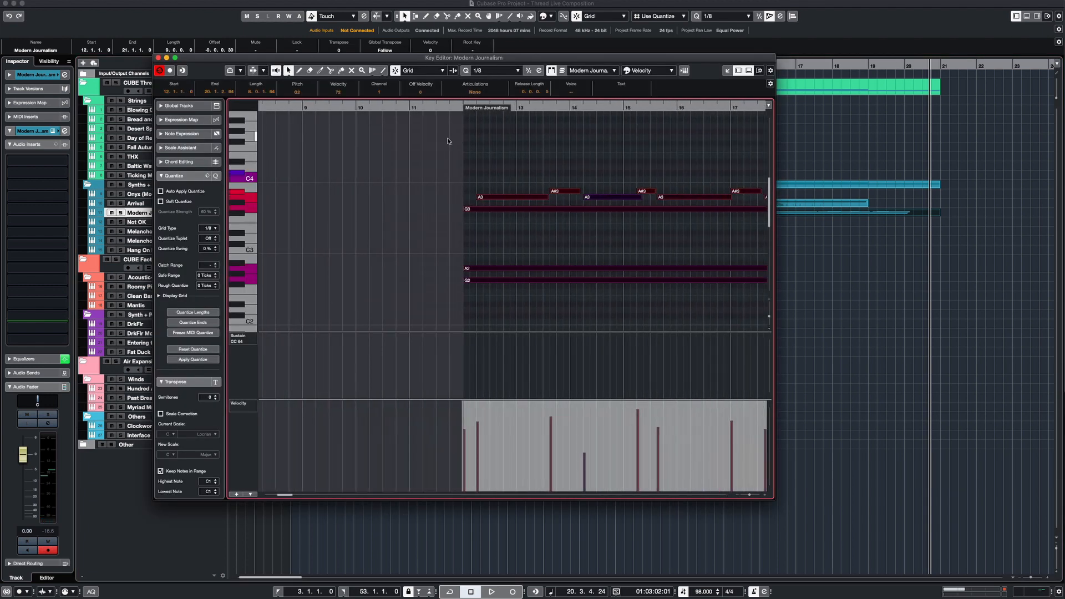
left_click(460, 109)
key("space")
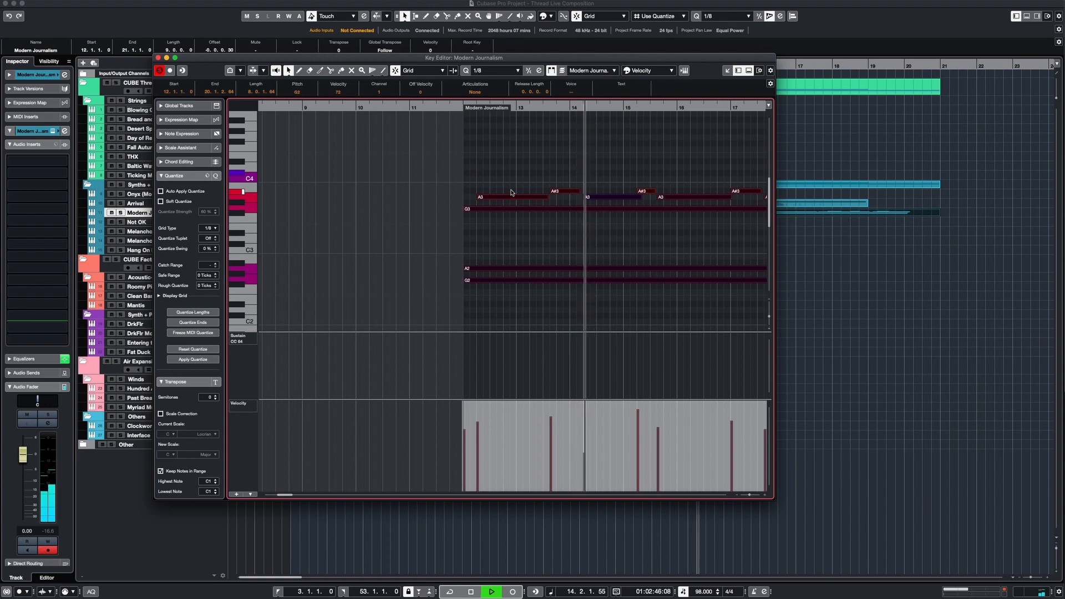
scroll(511, 193, "down", 1)
key("Escape")
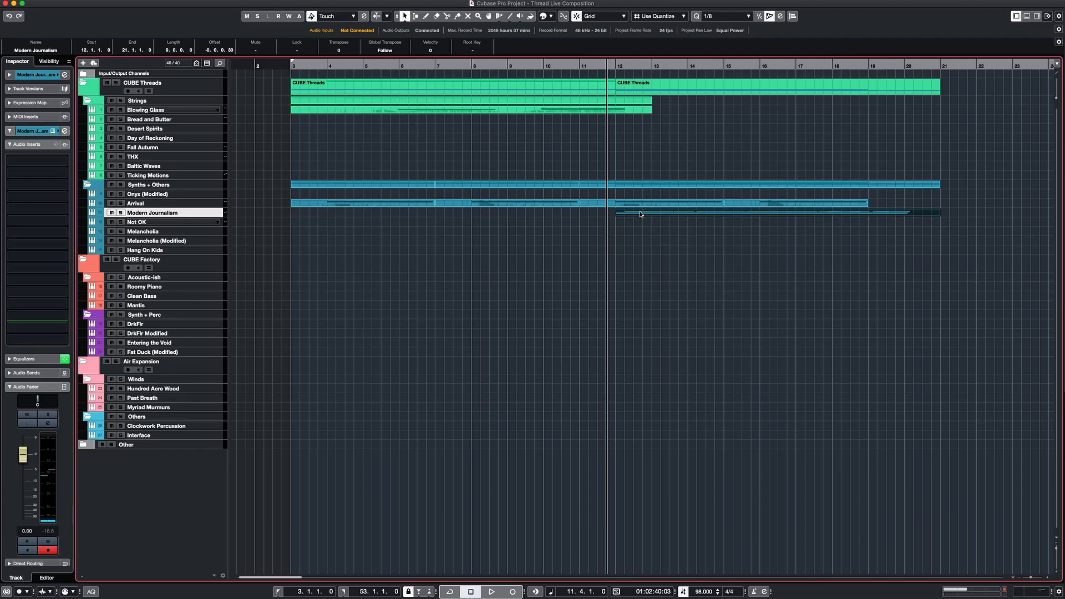
Trim the sustained G3, A2 and G2 notes of Modern Journalism to end at bar 20 and delete the final A3 note.
double_click(639, 214)
scroll(602, 208, "up", 2)
left_click_drag(596, 207, 591, 207)
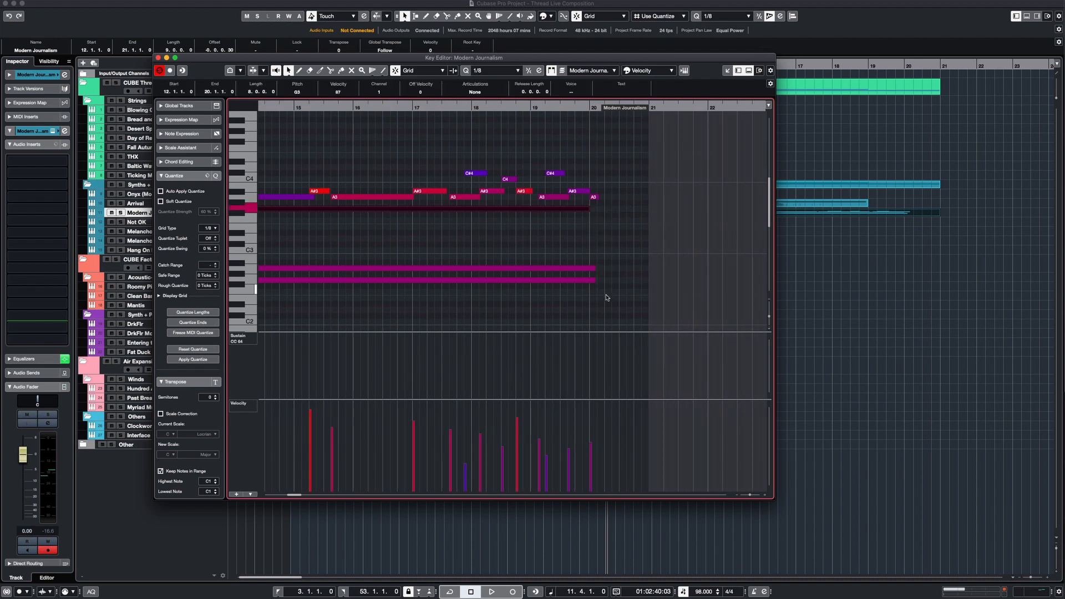
left_click_drag(591, 270, 591, 280)
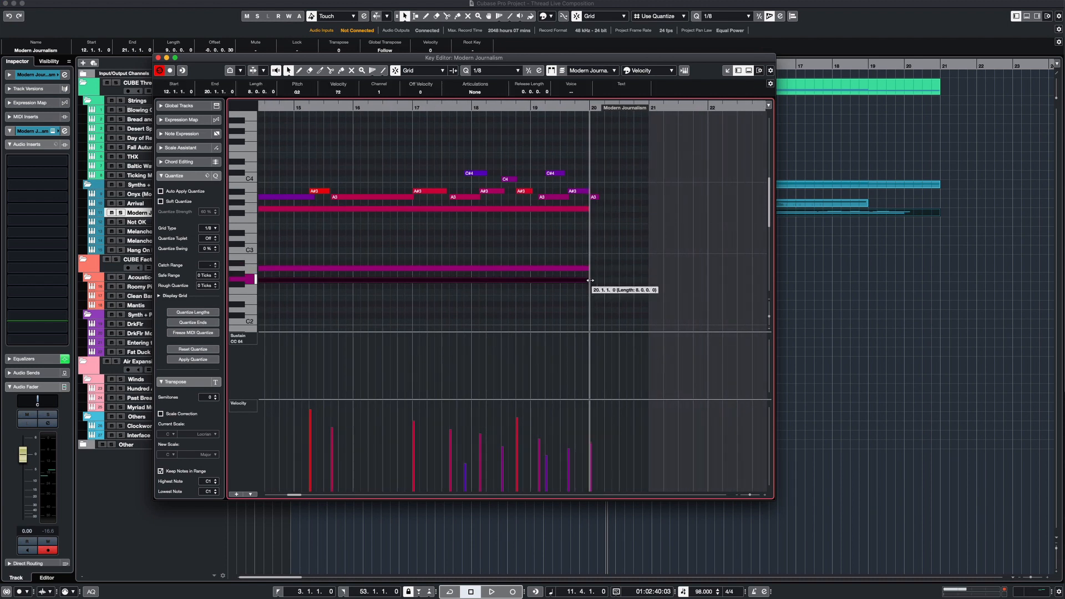
left_click_drag(600, 209, 593, 173)
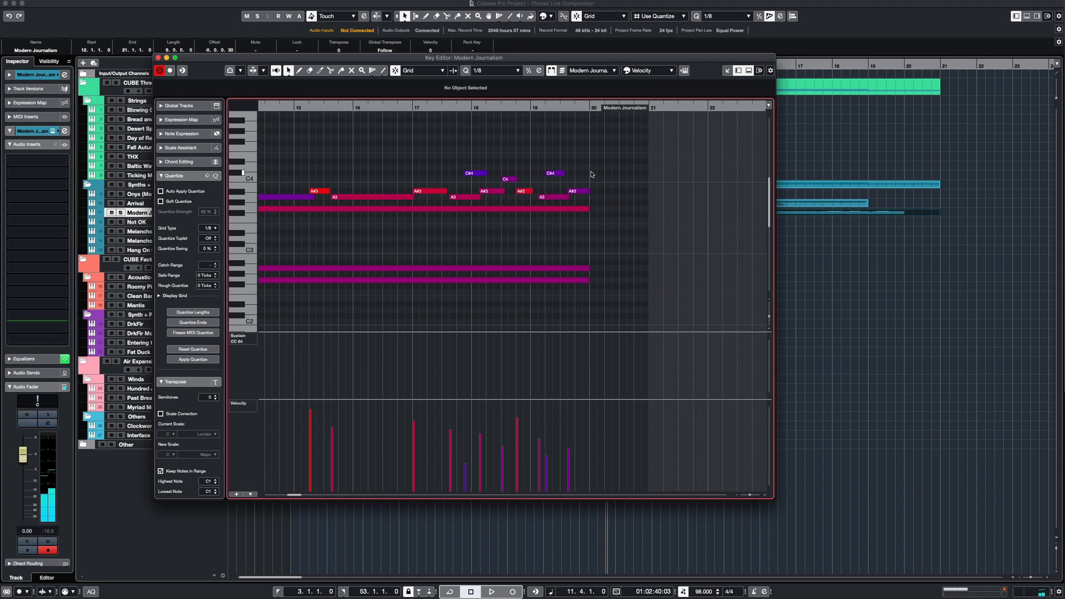
Transpose all notes of the Modern Journalism part up one octave and play it back.
scroll(591, 174, "left", 3)
key("super+a")
key("shift+Up")
key("space")
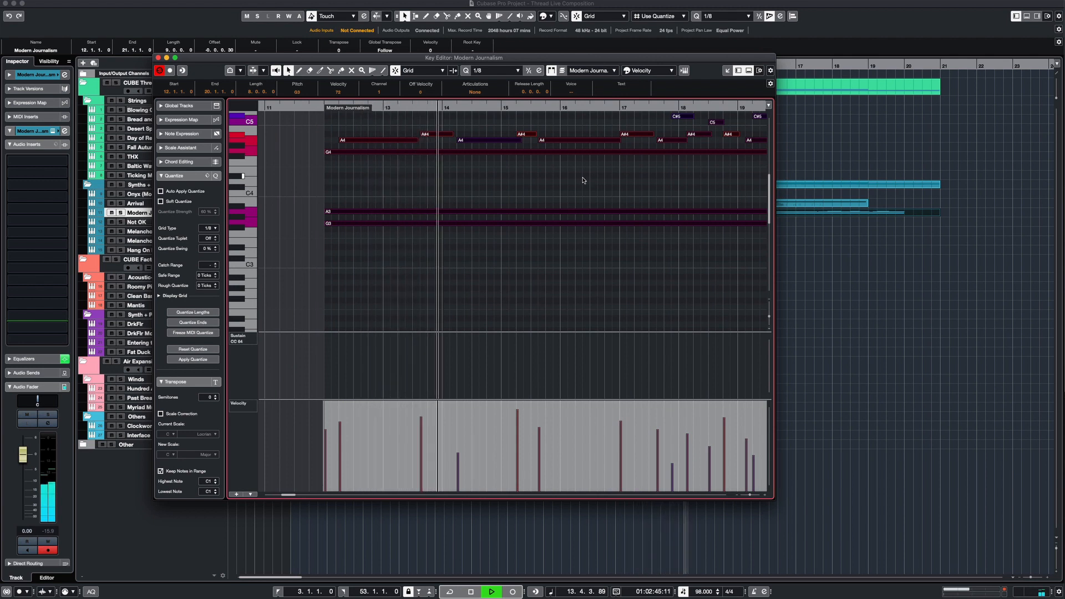
left_click(420, 140)
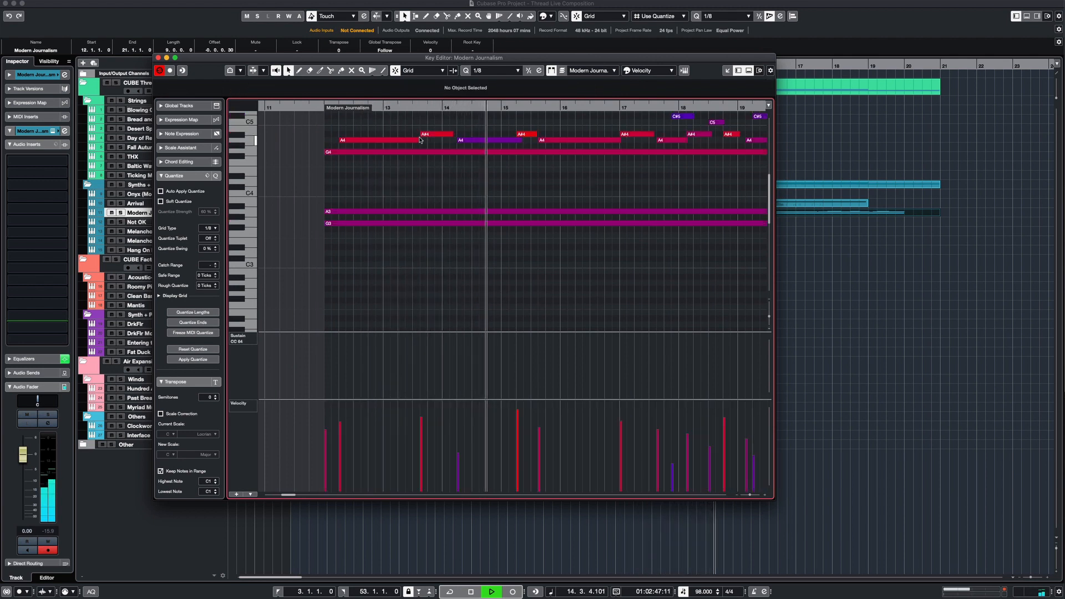
Move the A#4 note in bar 13 of Modern Journalism to start at 13.3.1.0 and listen to the change.
left_click_drag(421, 134, 414, 134)
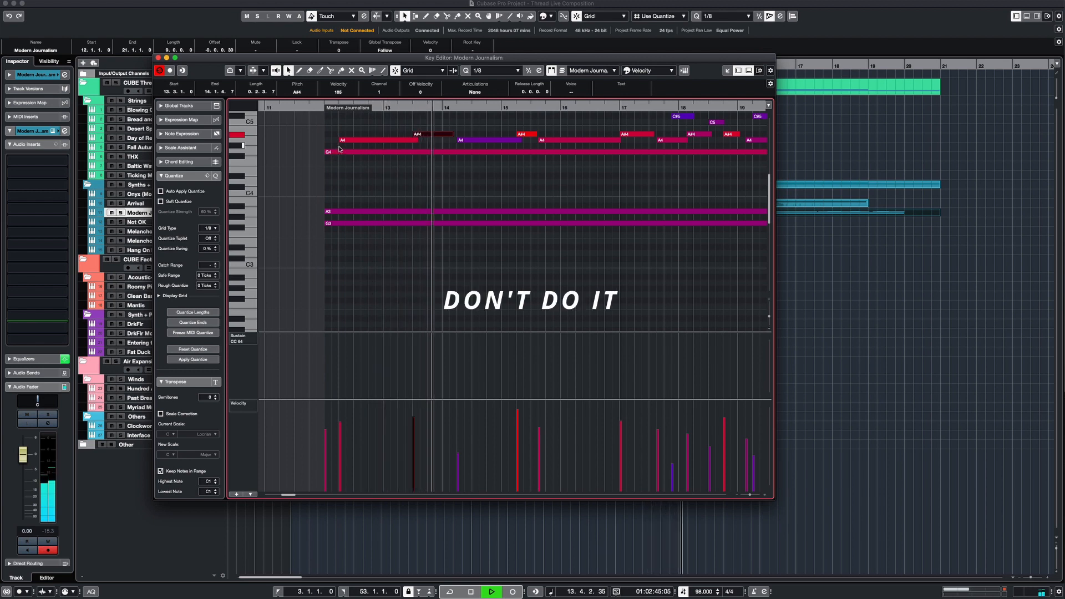
scroll(375, 154, "down", 4)
scroll(431, 152, "up", 1)
scroll(431, 152, "up", 1)
key("space")
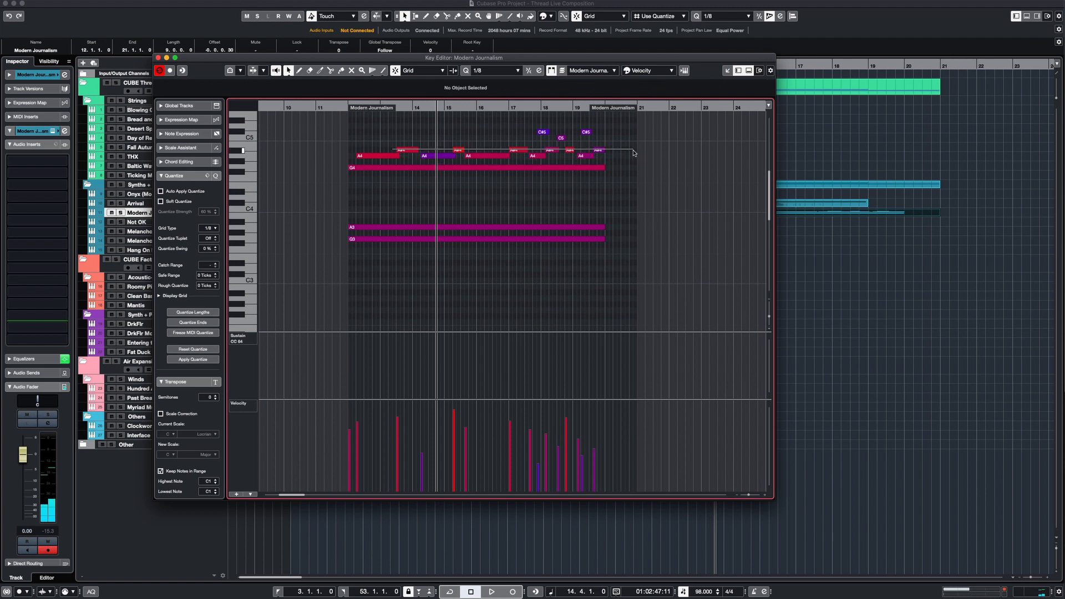
Select all A#4 notes of the Modern Journalism part and listen to the phrase.
left_click_drag(634, 152, 632, 154)
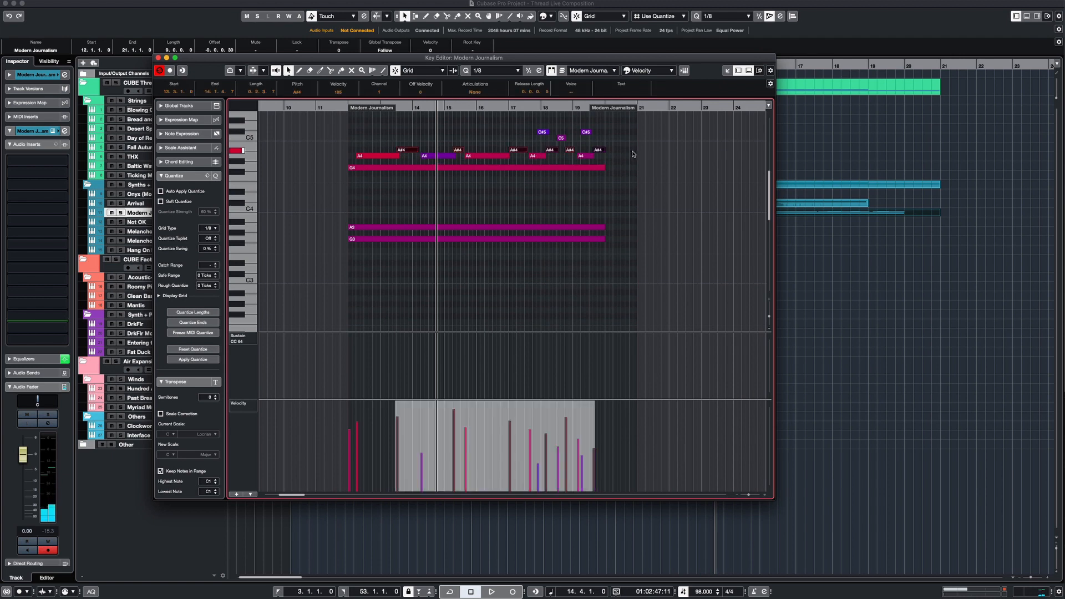
left_click(344, 106)
key("space")
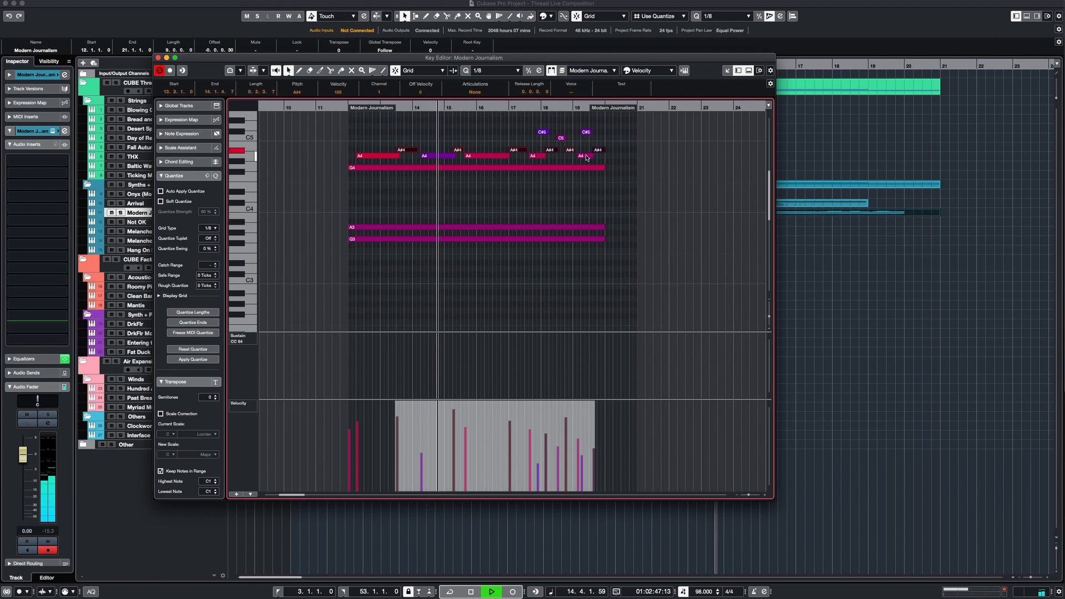
Transpose all Modern Journalism notes back down one octave, close the note editor and play the arrangement from just before bar 12.
key("ctrl+a")
key("shift+Down")
key("Return")
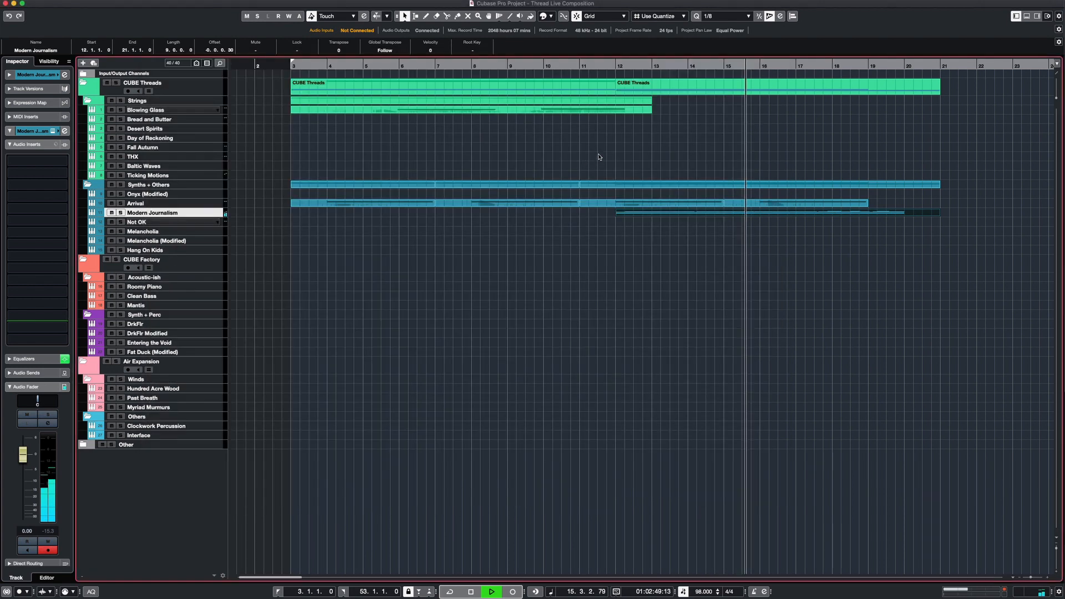
left_click(602, 65)
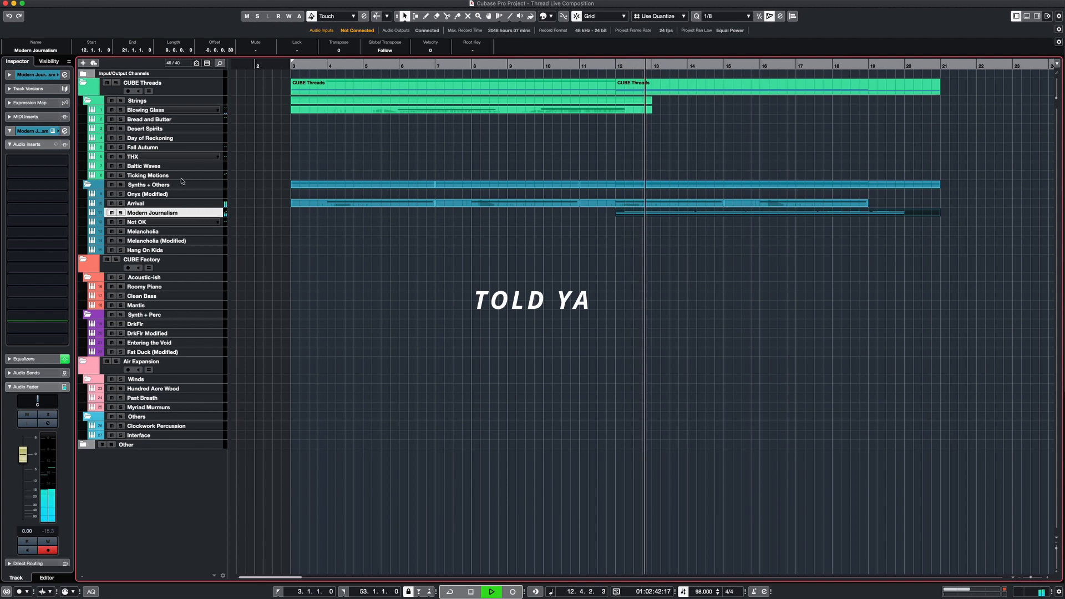
Lower the Modern Journalism track volume to -2.52 dB during playback and listen through to bar 19.
scroll(23, 446, "down", 5)
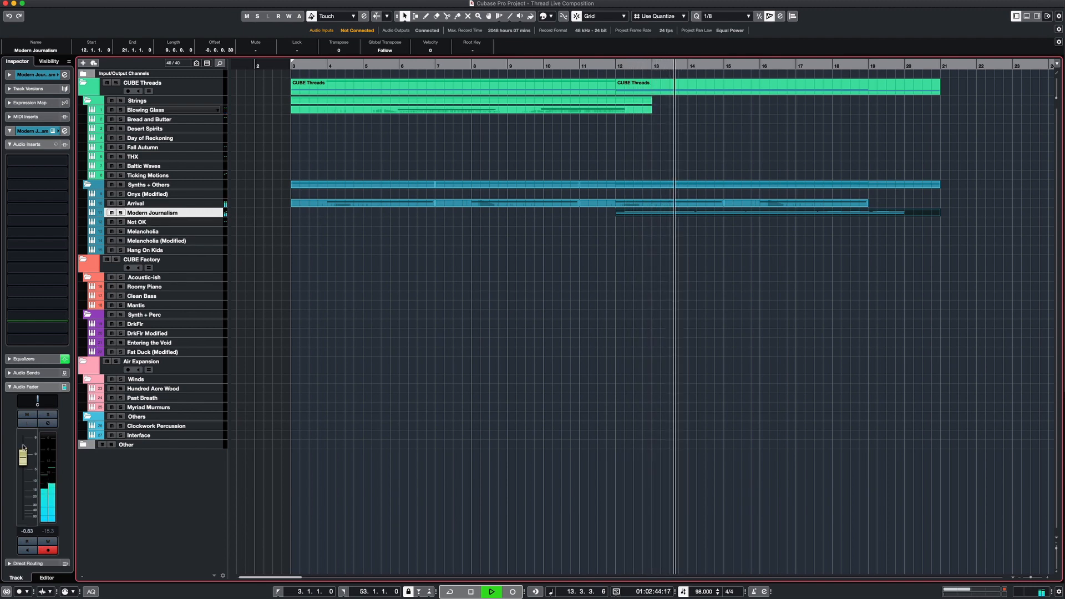
scroll(23, 447, "down", 2)
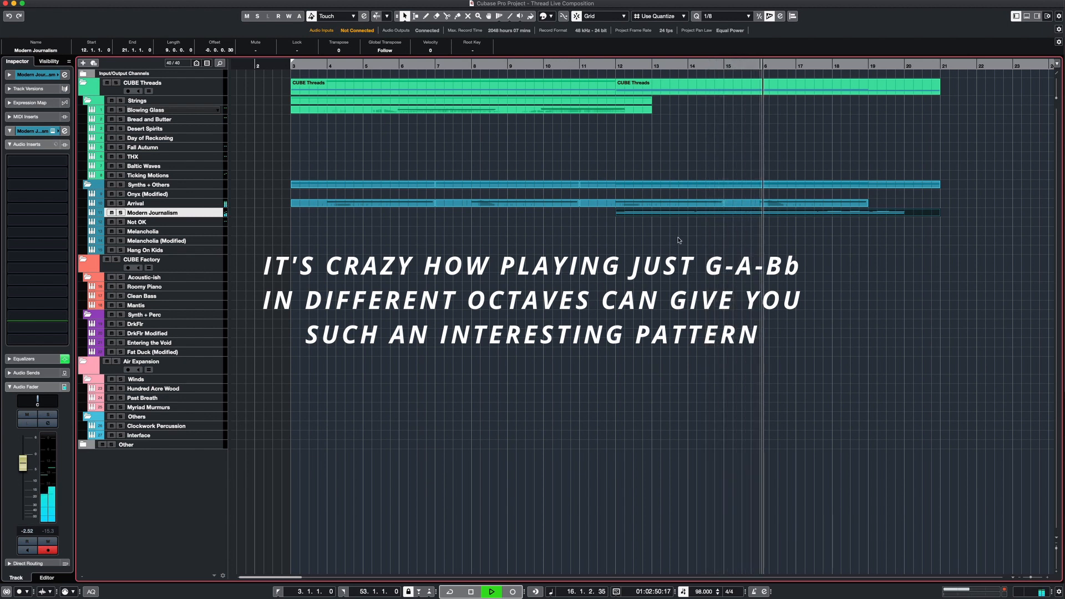
key("g")
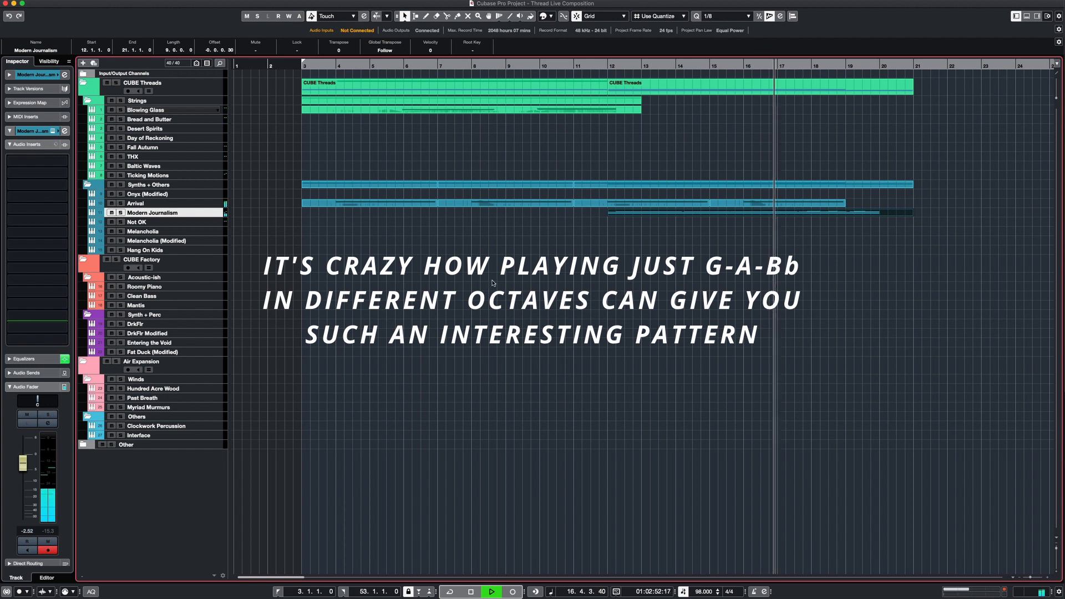
key("g")
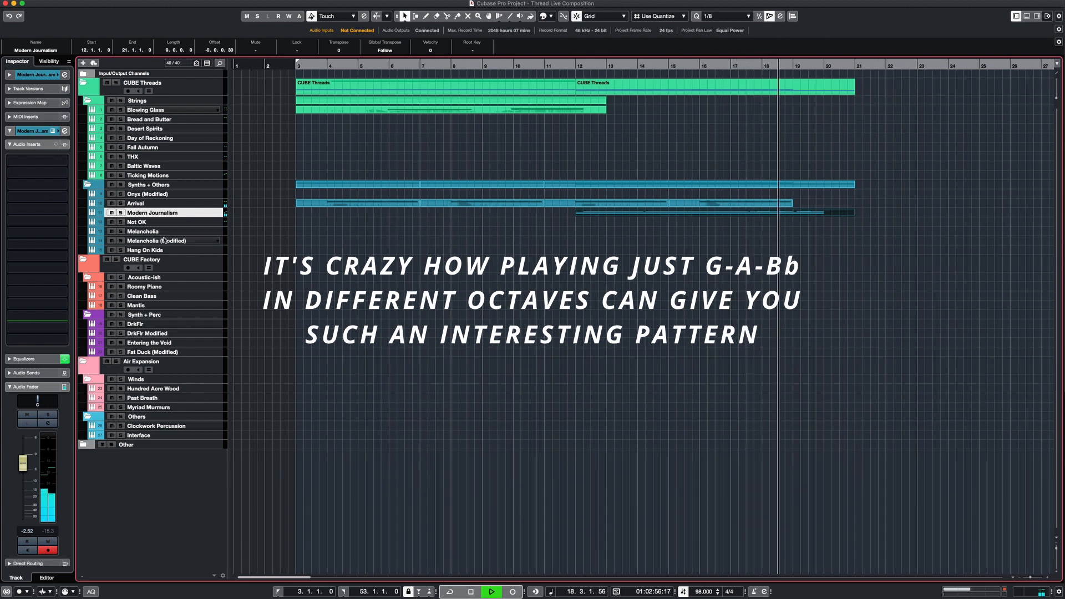
key("space")
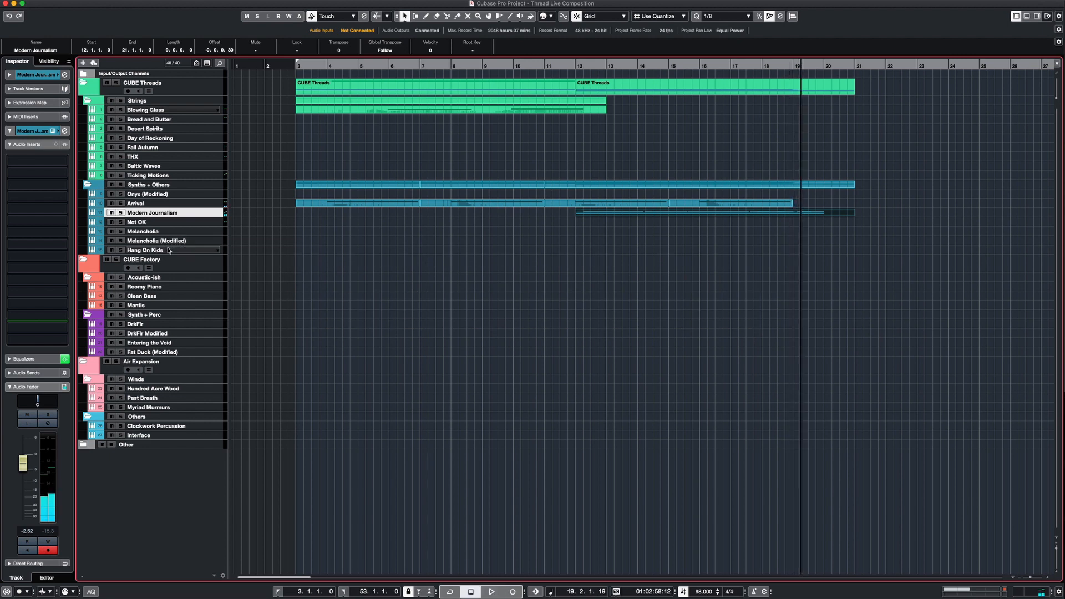
Highlight the Threads strings and synth tracks, the CUBE Factory group and the Air Expansion group one after another.
left_click(168, 251)
left_click(177, 100, "shift")
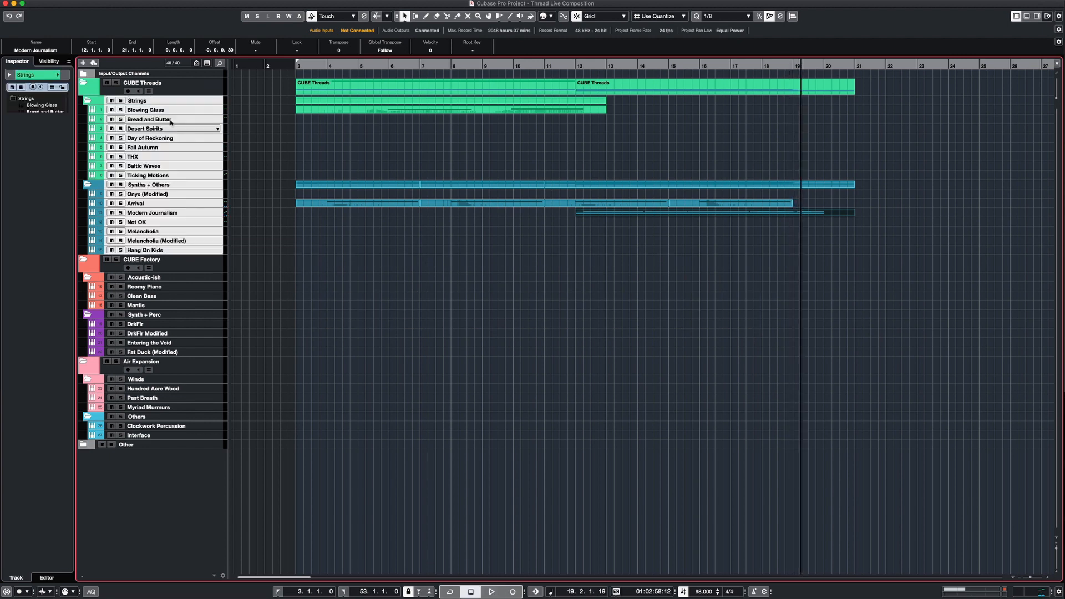
left_click(246, 187)
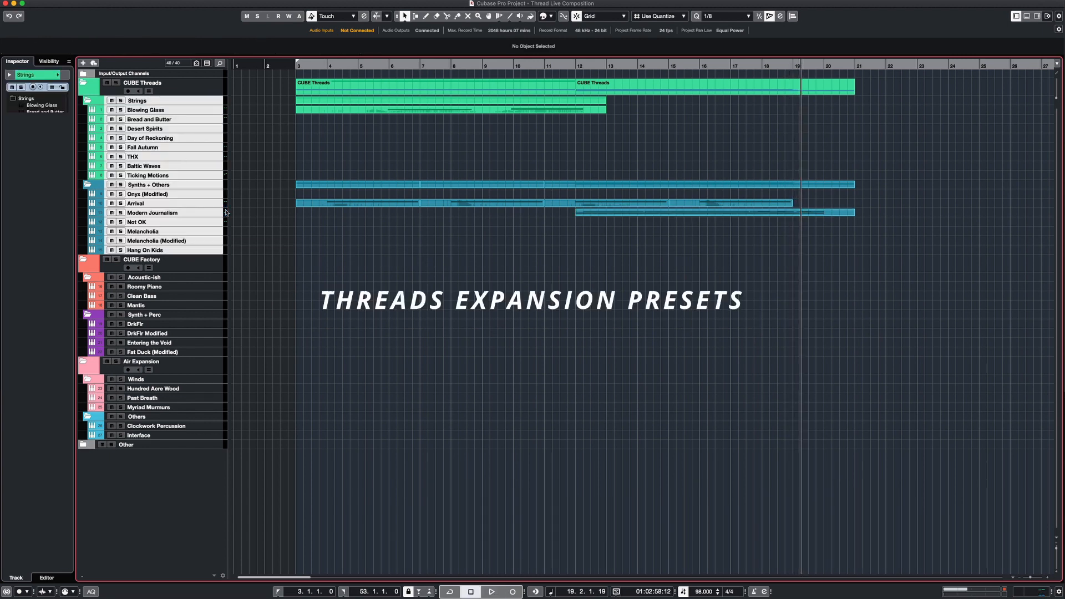
left_click(189, 149)
left_click(182, 270)
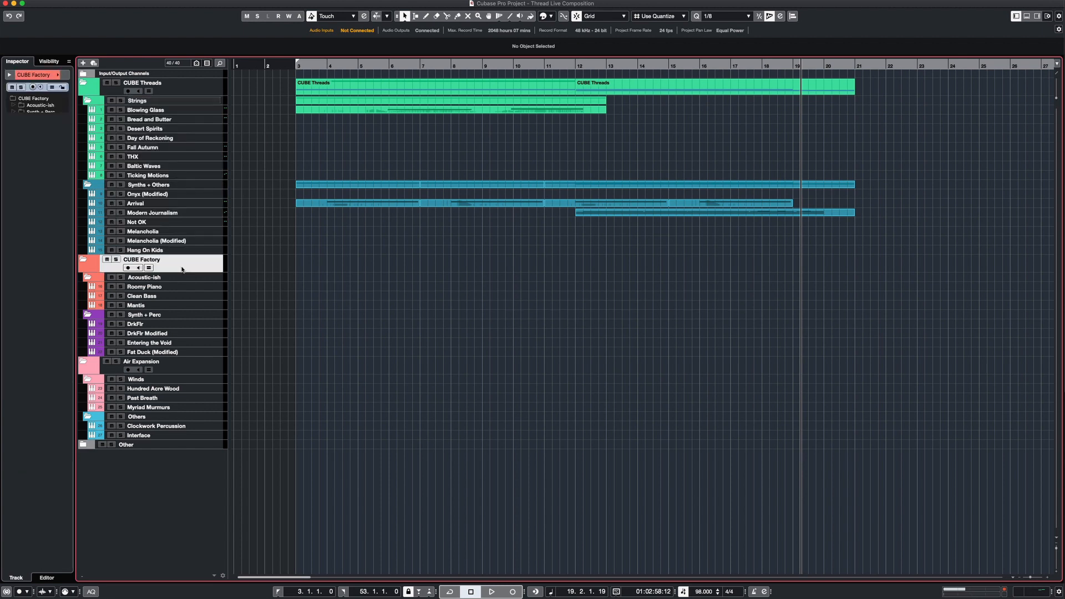
left_click(170, 353, "shift")
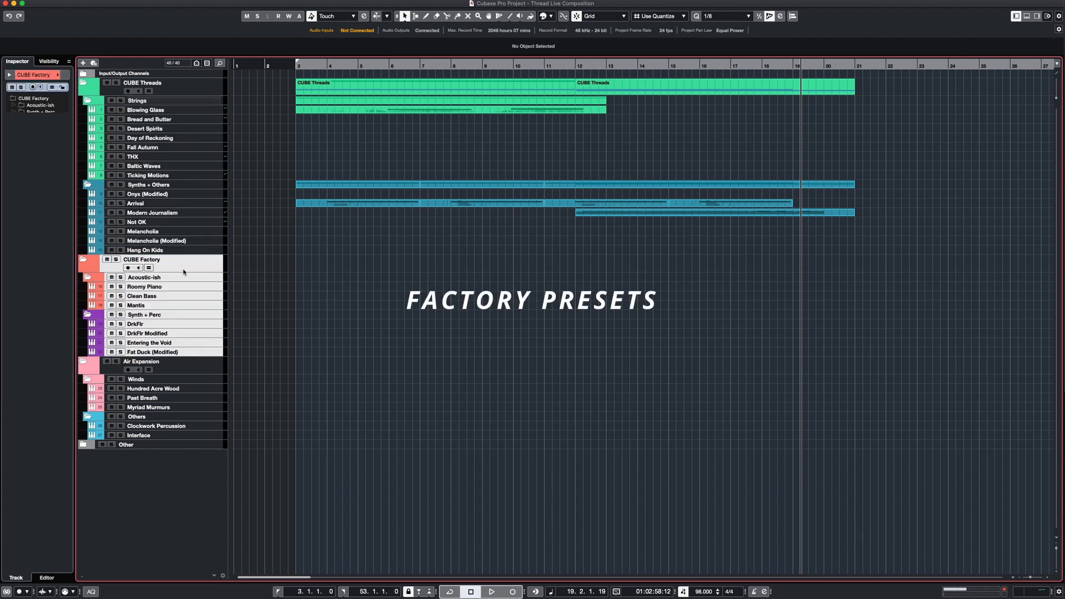
left_click(189, 369)
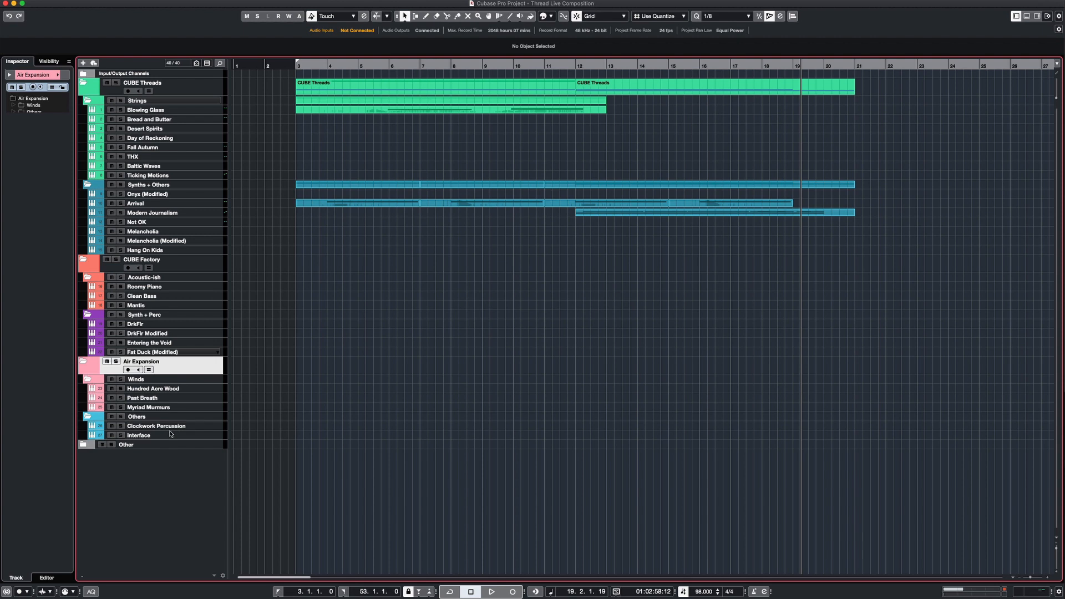
left_click(170, 433, "shift")
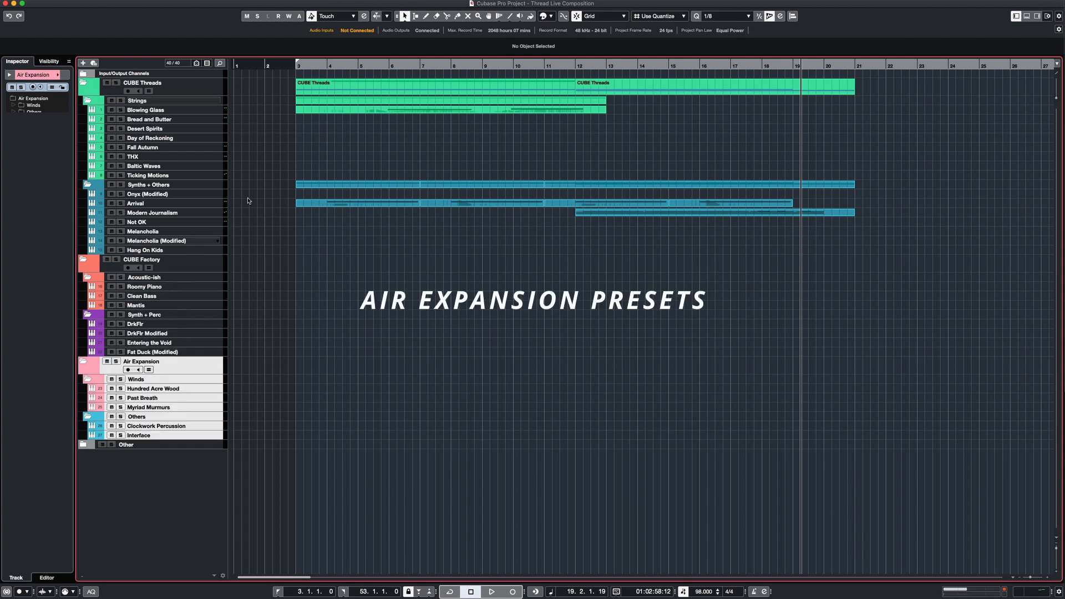
Select the Hang On Kids track, rewind to around bar 12 and play a part over the arrangement from bar 13.
left_click(191, 250)
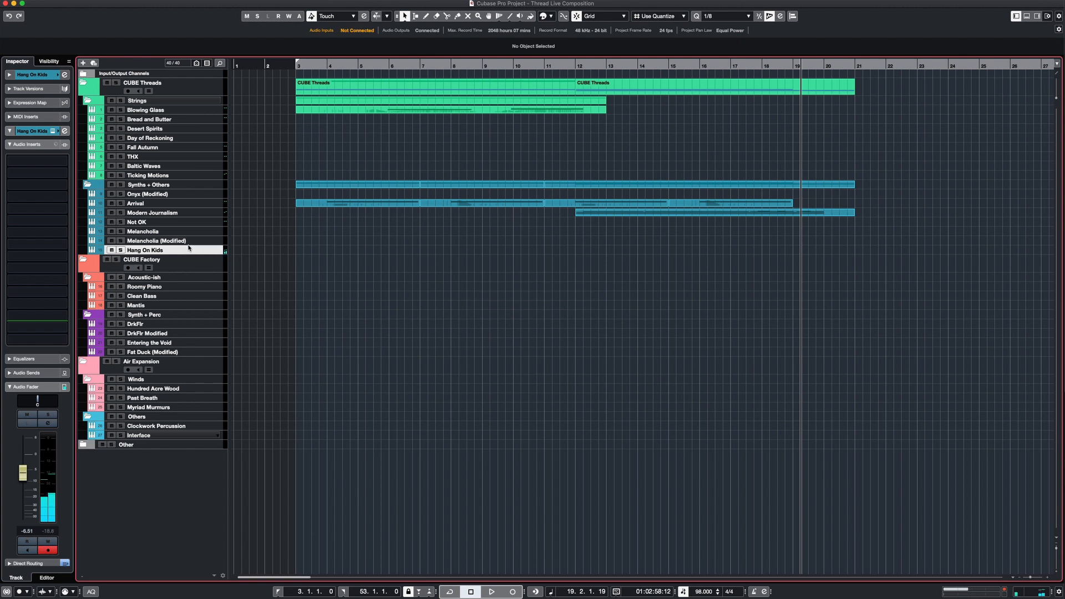
key("KP_Subtract")
key("KP_Subtract")
key("KP_Subtract")
key("KP_Subtract")
key("KP_Subtract")
key("KP_Subtract")
key("KP_Subtract")
key("KP_Subtract")
key("KP_Subtract")
key("KP_Subtract")
key("KP_Subtract")
key("KP_Add")
key("KP_Add")
key("KP_Add")
key("KP_Subtract")
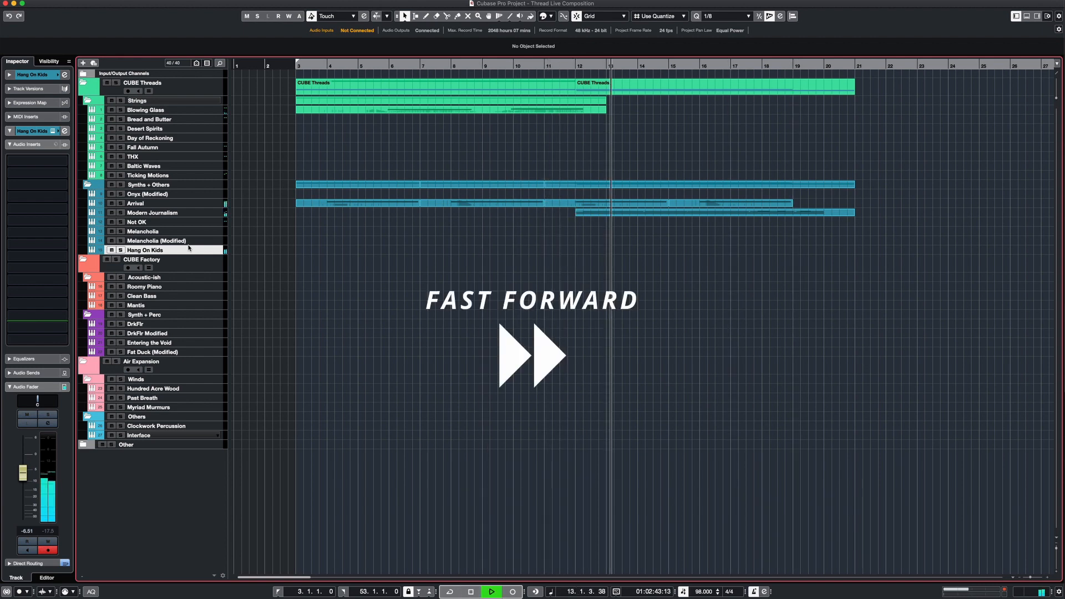
Duplicate the four-bar Hang On Kids part from bar 13 to bar 17.
left_click_drag(639, 250, 763, 250)
key("space")
Insert the PanMan effect on the Hang On Kids track and listen to the panning during playback.
scroll(37, 168, "down", 1)
left_click(37, 166)
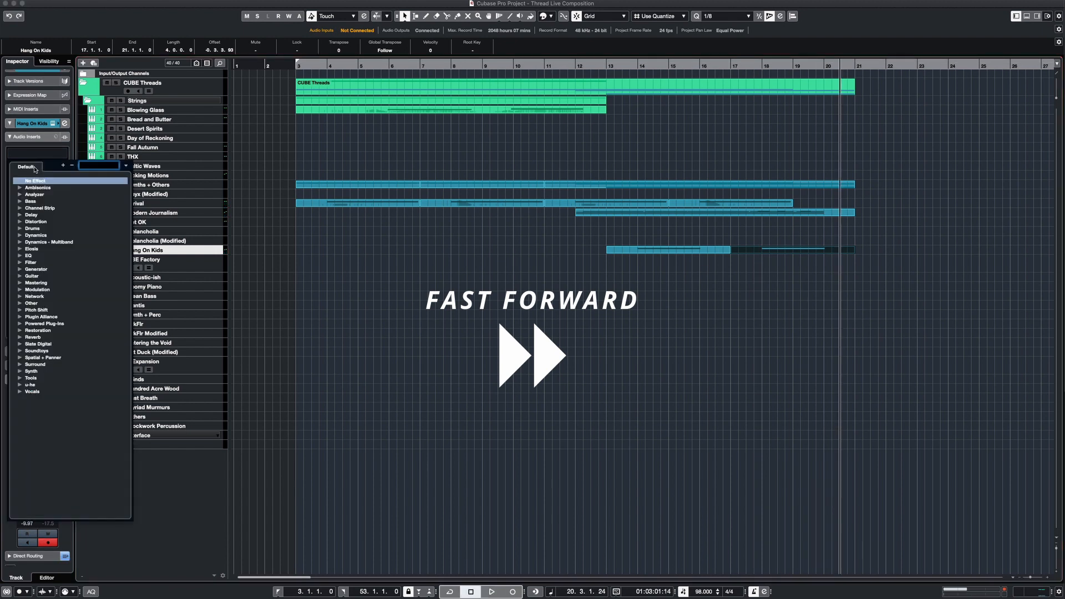
type("panman")
key("Return")
key("space")
left_click(555, 327)
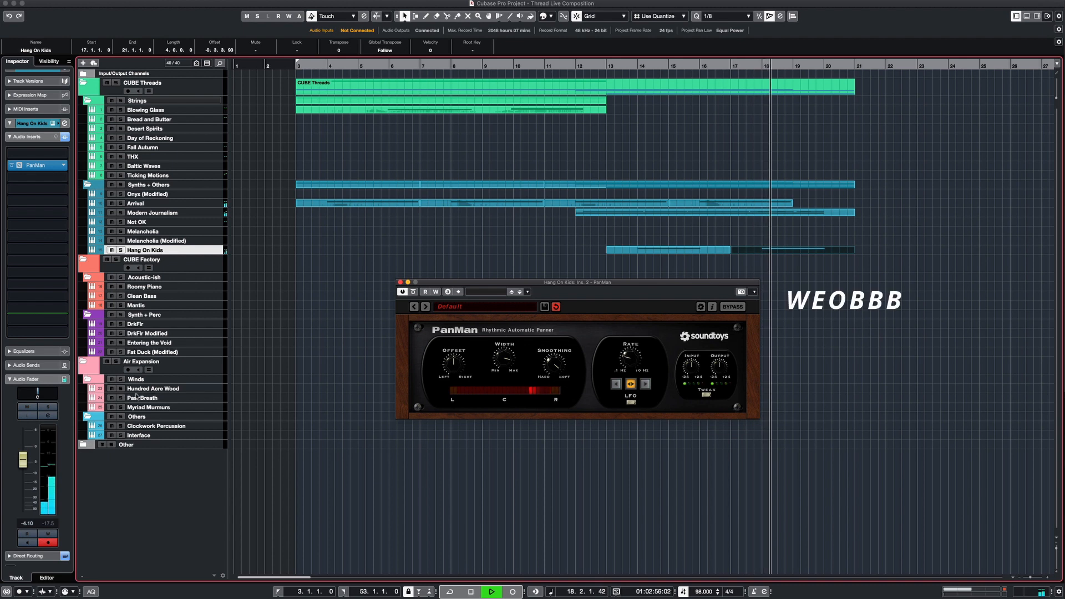
Lower the Hang On Kids track volume to -6.20 dB and stop playback.
left_click_drag(22, 466, 24, 464)
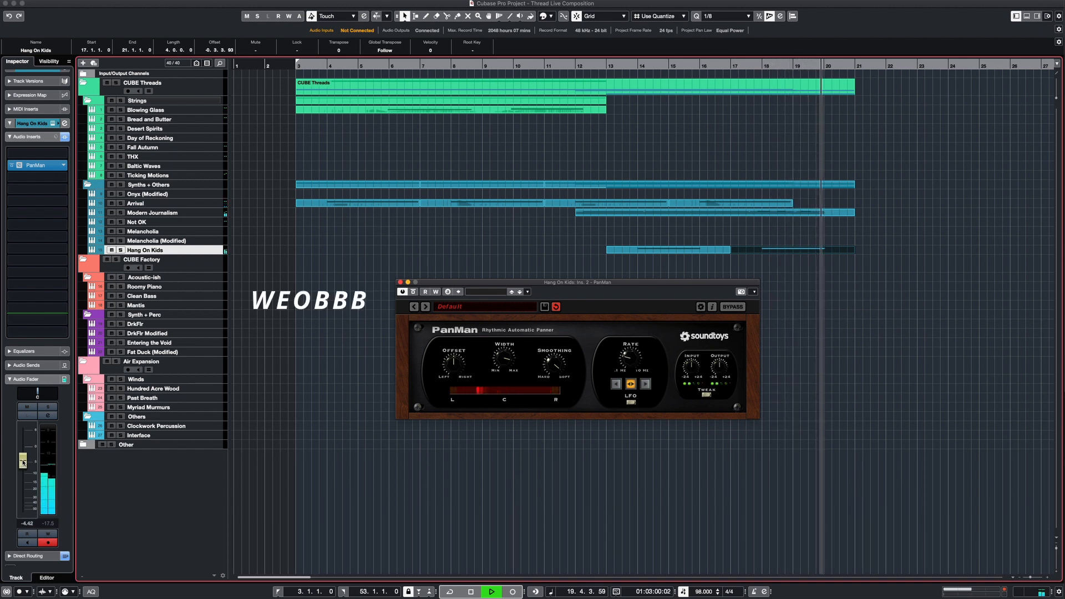
key("space")
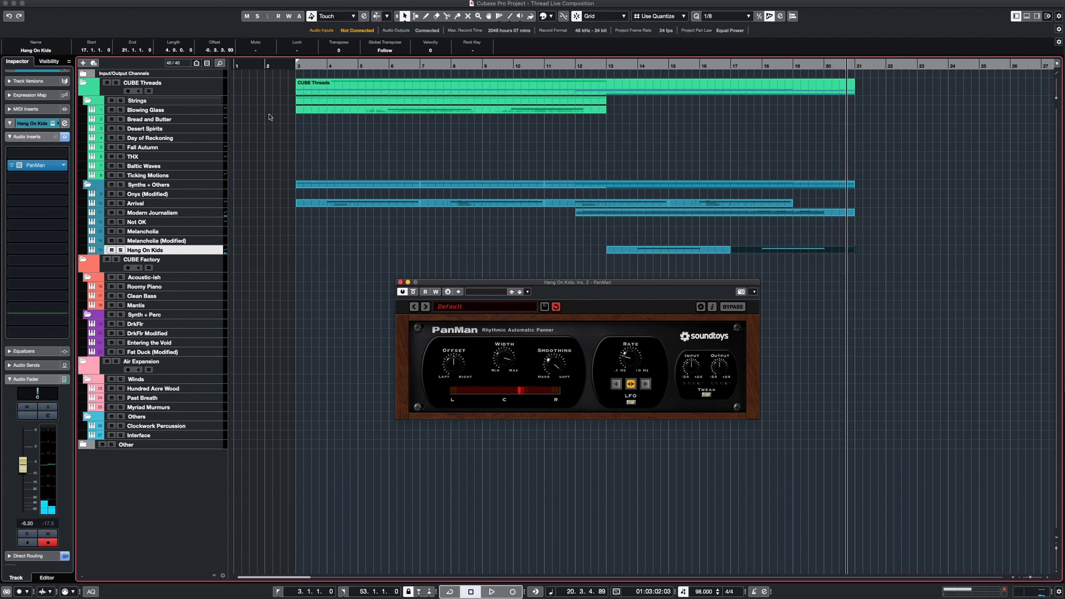
Audition the Fall Autumn instrument and play a Baltic Waves part over the arrangement.
left_click(156, 148)
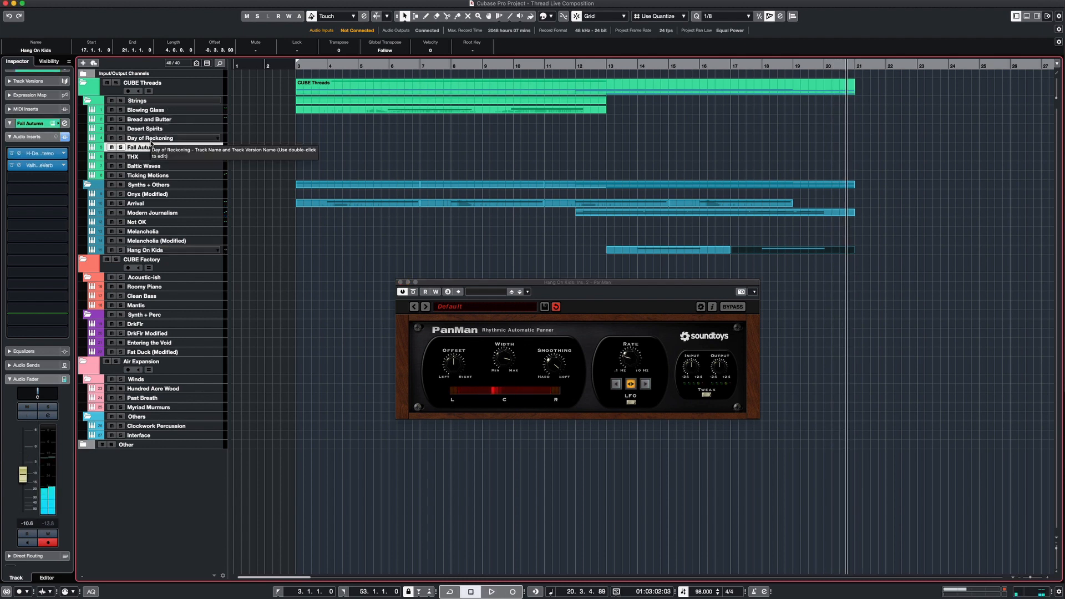
left_click(181, 167)
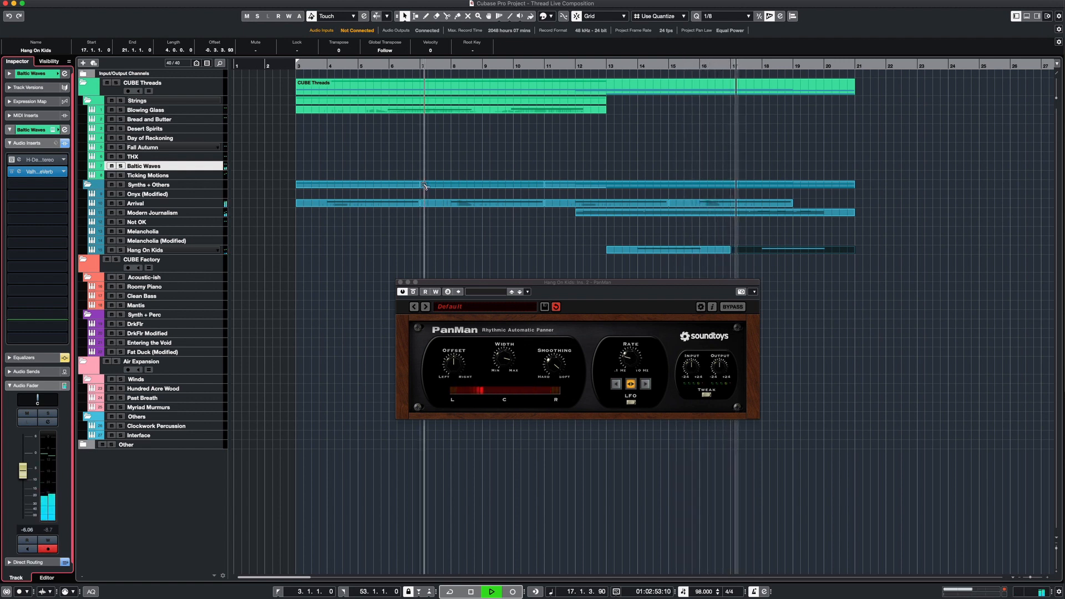
Open the Baltic Waves part and copy its A0 note at bar 12 down an octave to A-1.
double_click(724, 166)
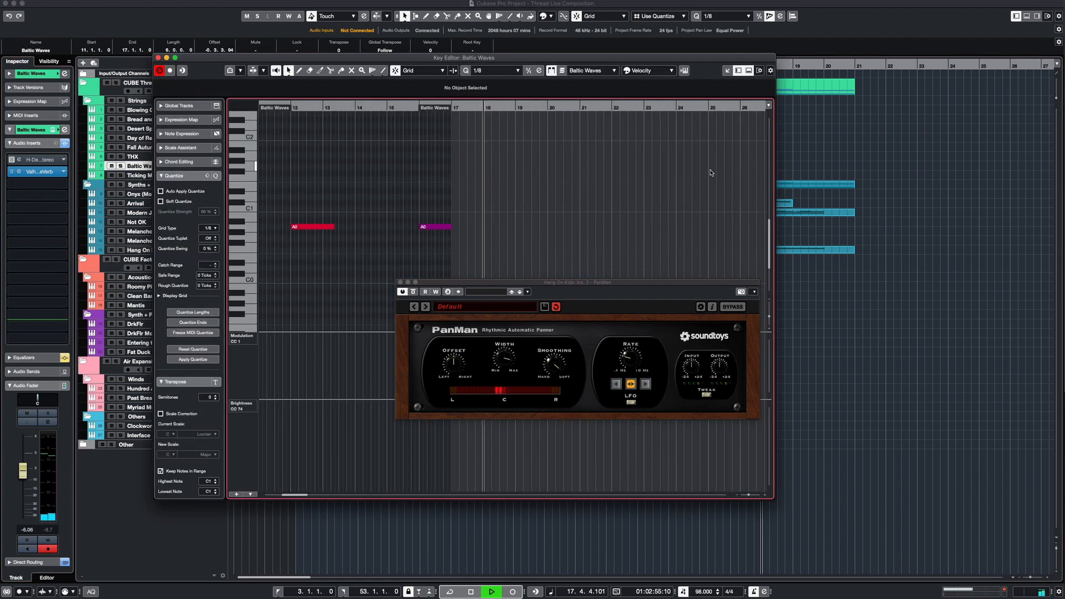
left_click_drag(305, 232, 304, 303)
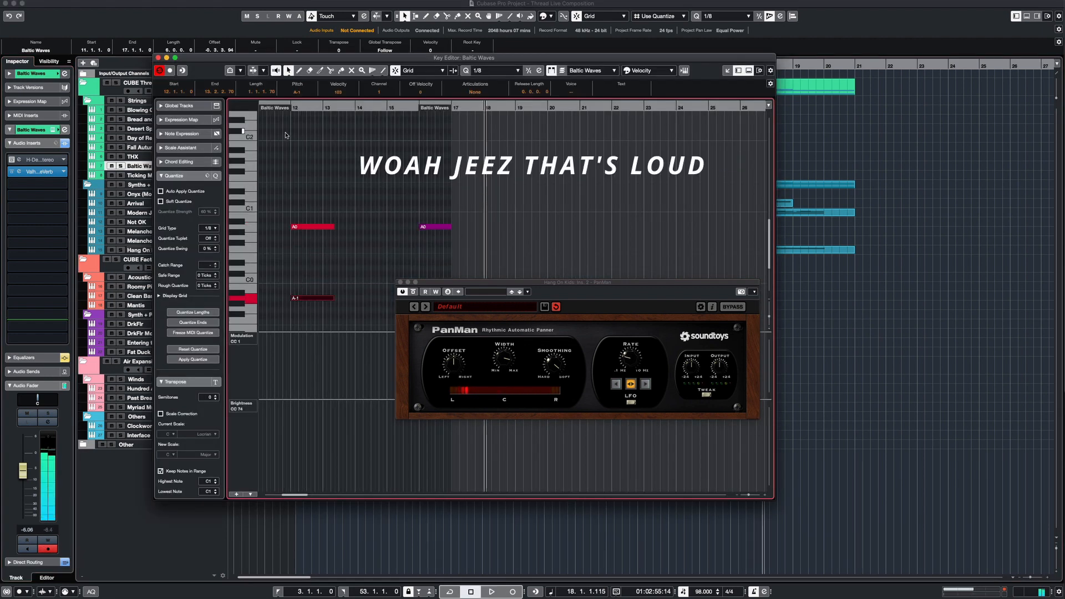
scroll(288, 127, "up", 3)
scroll(334, 205, "down", 1)
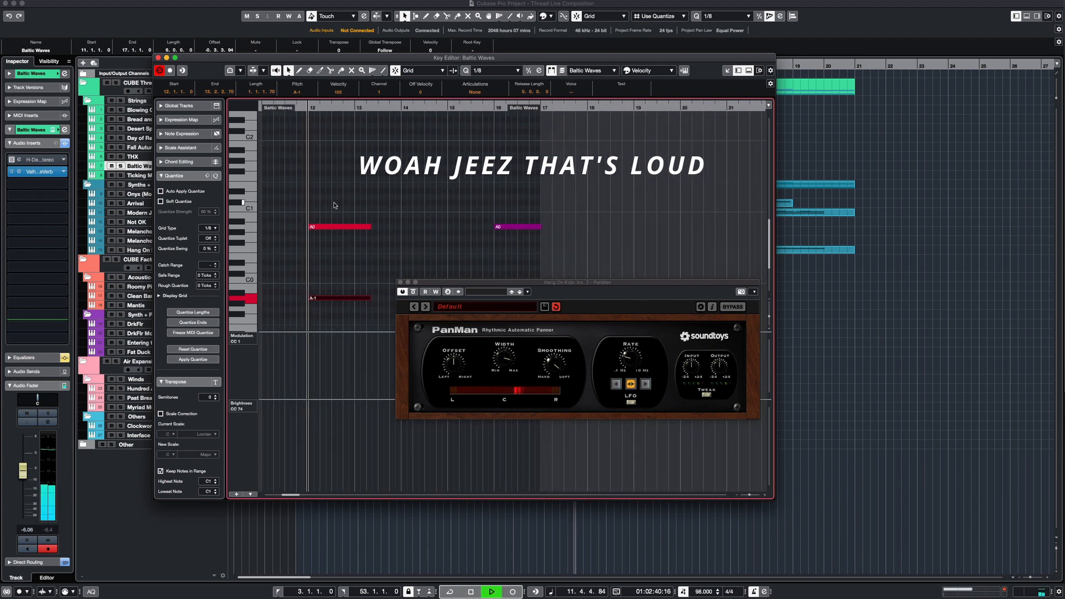
Set the Baltic Waves modulation (CC 1) to 100 from just before bar 12 and listen to the part.
left_click(304, 345)
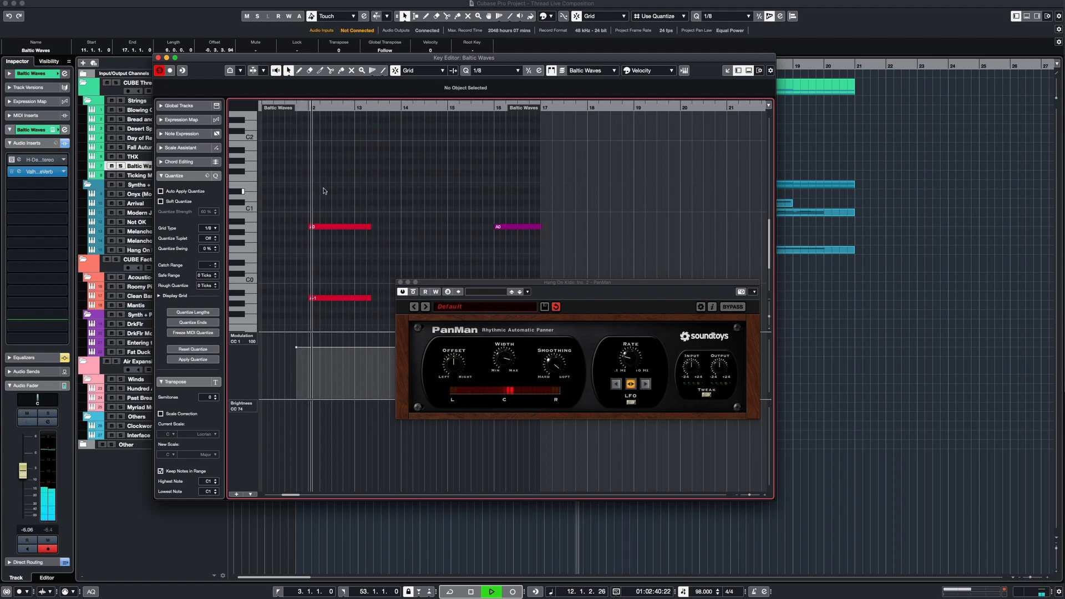
scroll(327, 200, "down", 1)
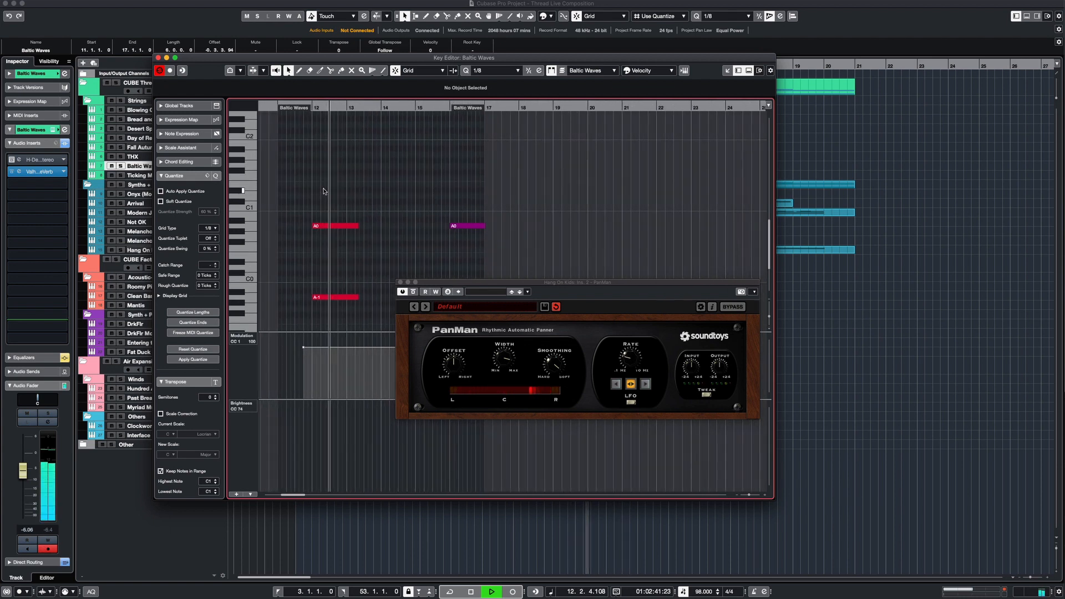
scroll(354, 233, "down", 1)
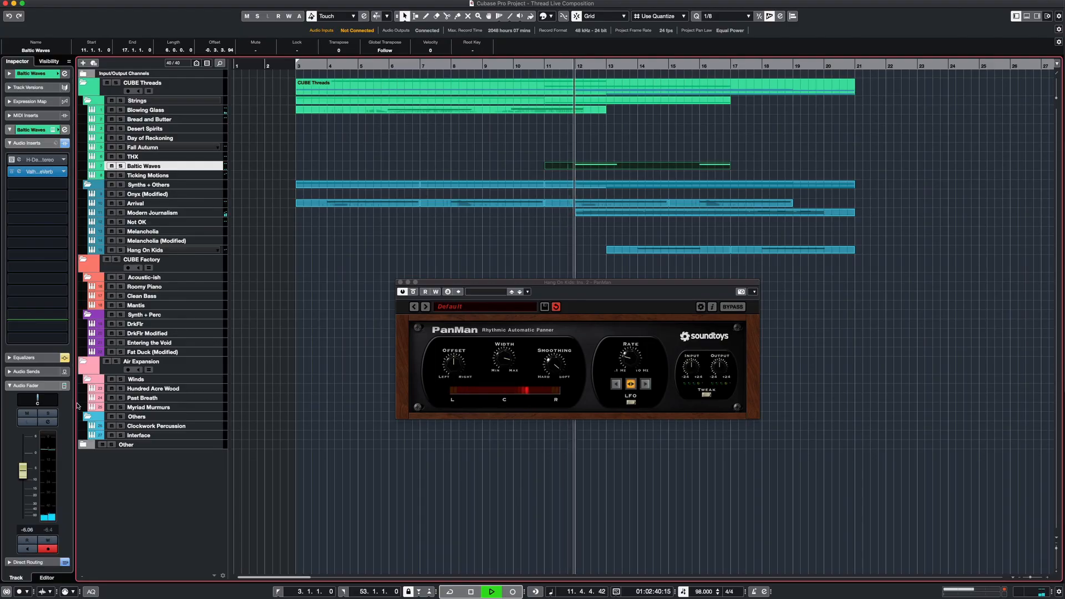
Lower the Baltic Waves track volume to -11.4 dB during playback.
scroll(33, 443, "down", 3)
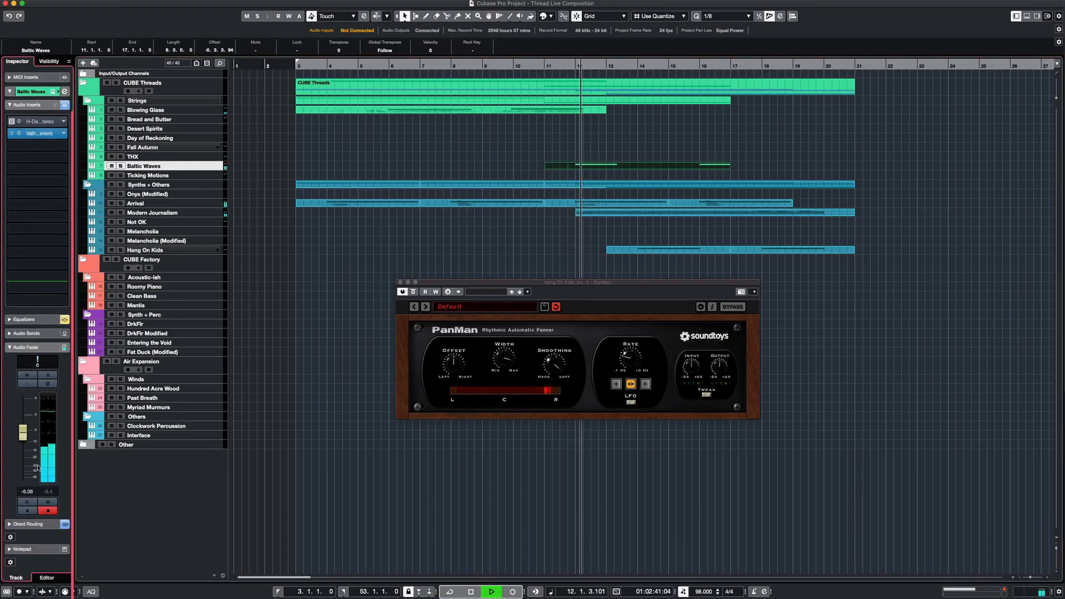
left_click_drag(26, 443, 27, 448)
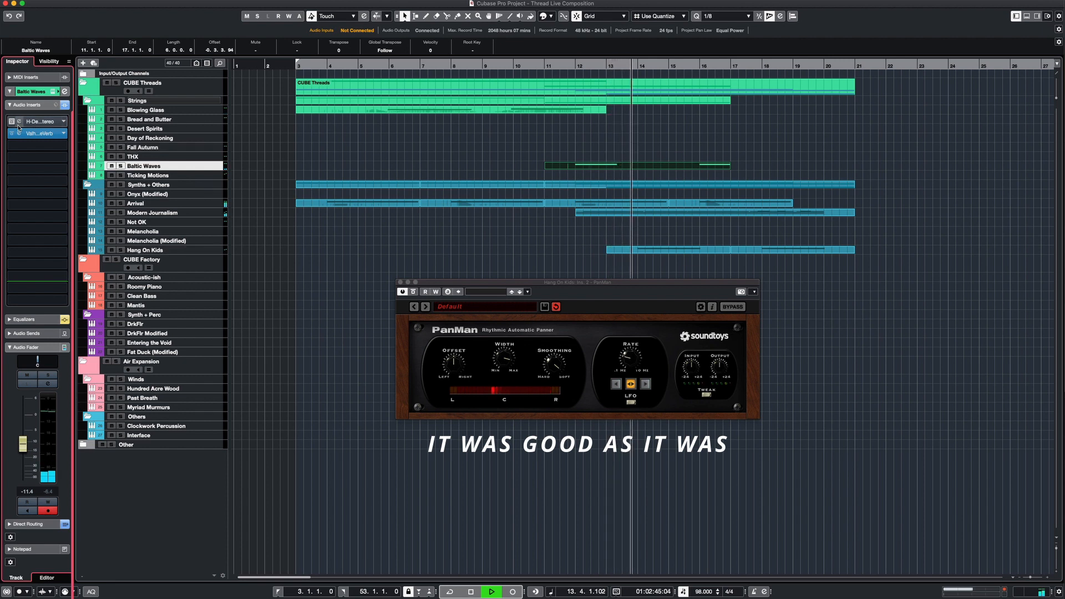
Close the PanMan window and extend the Baltic Waves part to end at bar 18 during playback.
left_click(570, 65)
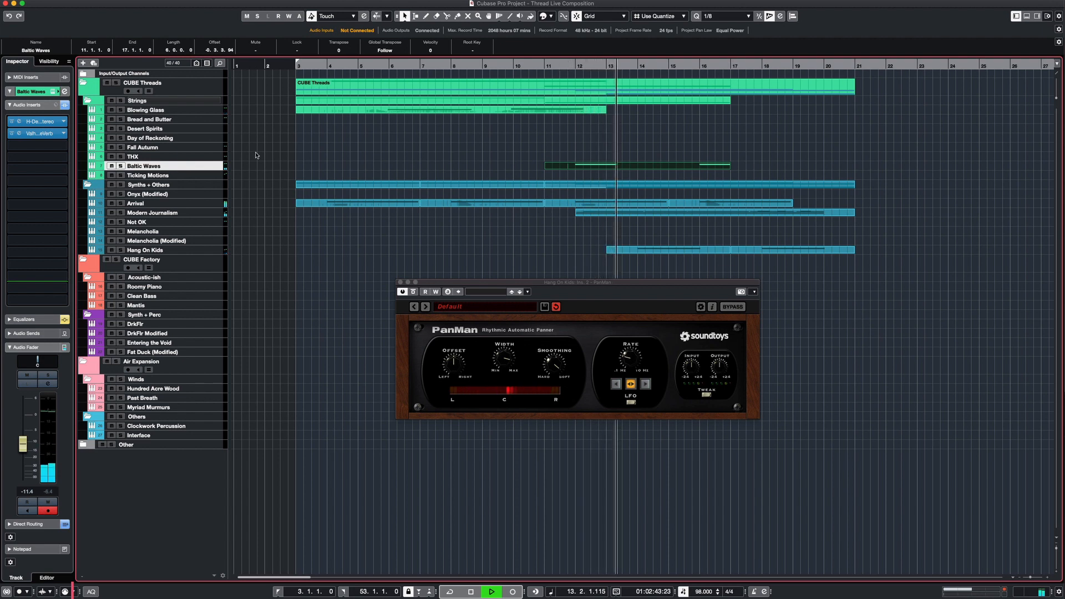
left_click(577, 145)
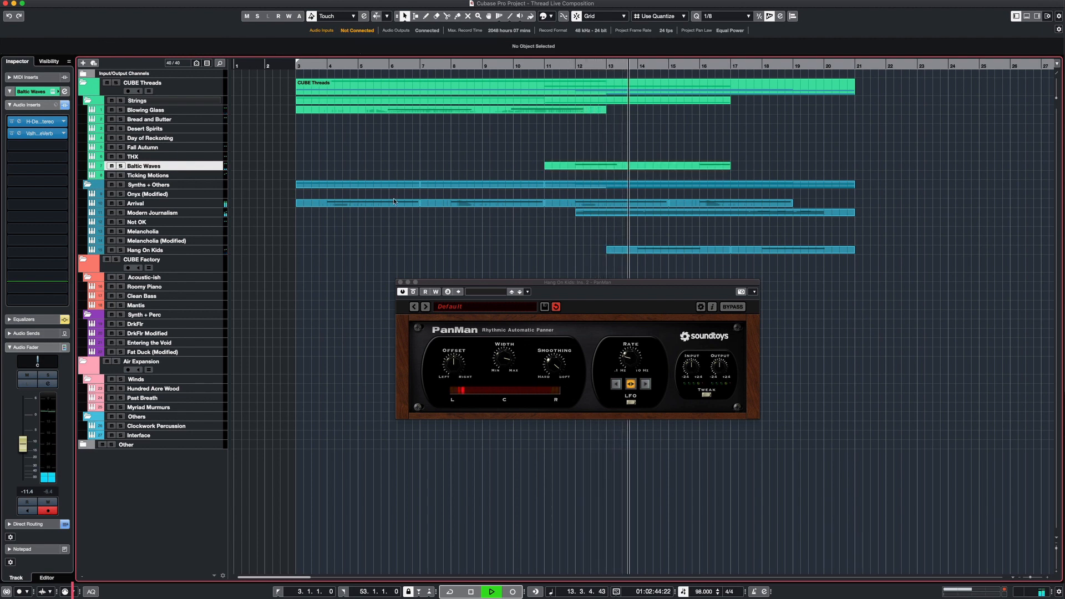
left_click(399, 282)
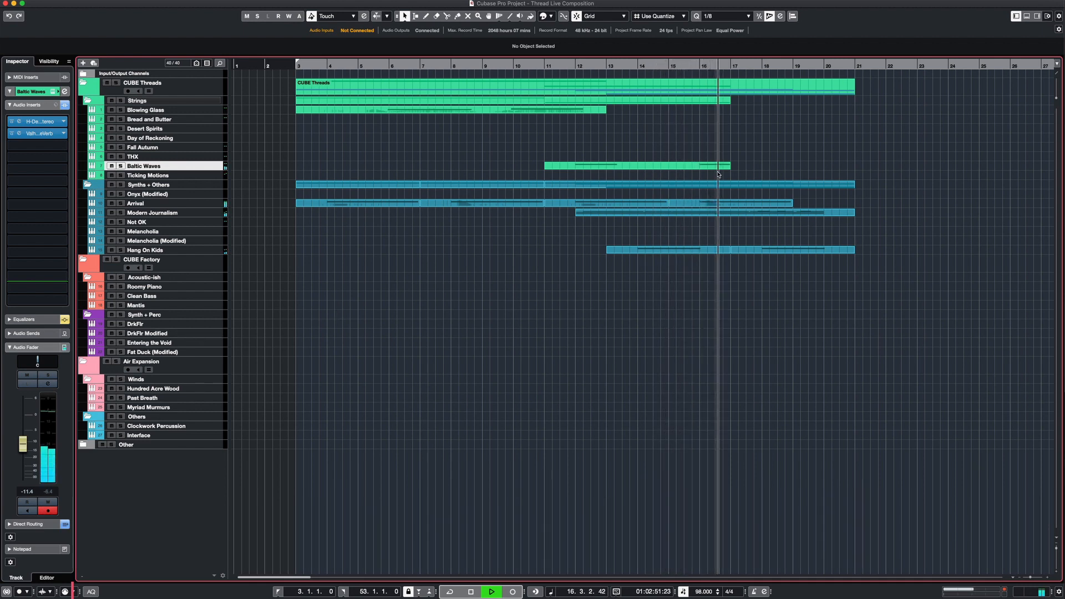
left_click_drag(727, 168, 761, 168)
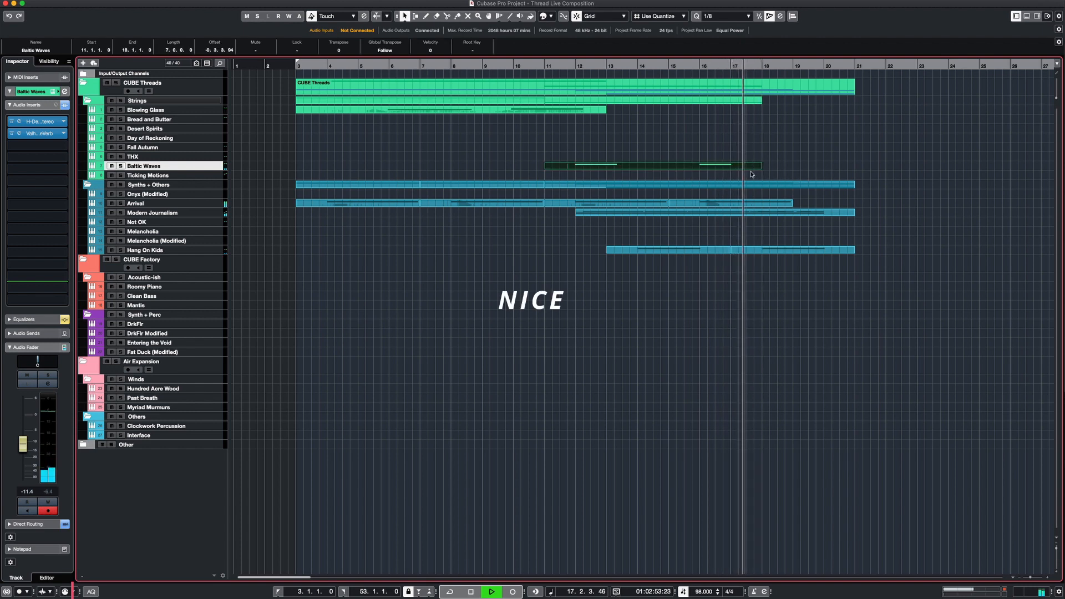
Audition the string instruments, play Day of Reckoning over the arrangement and capture the performance as a part at bars 11 to 14.
left_click(185, 110)
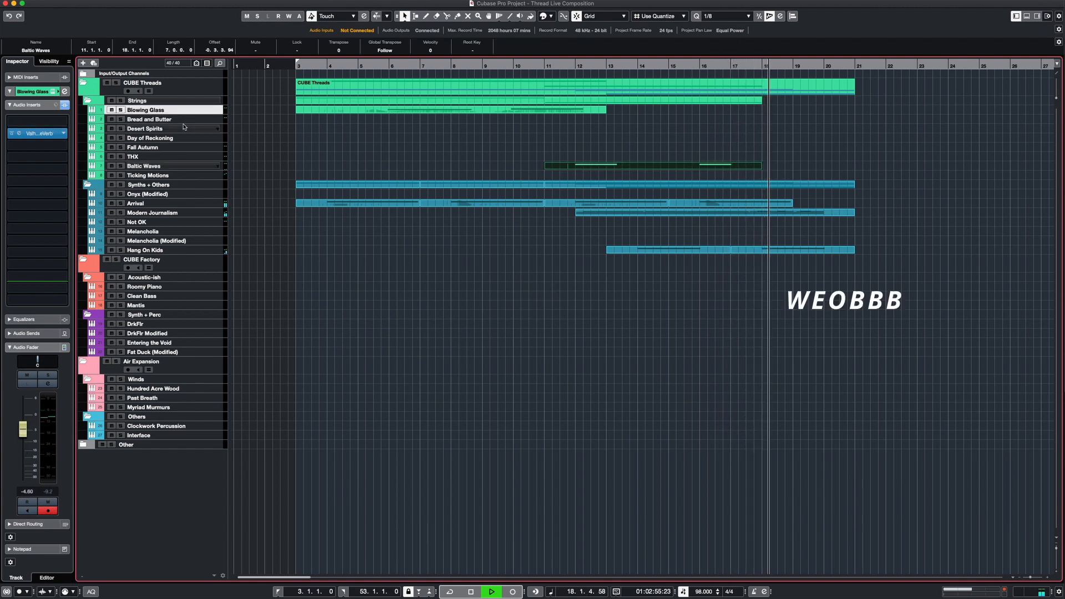
left_click(185, 120)
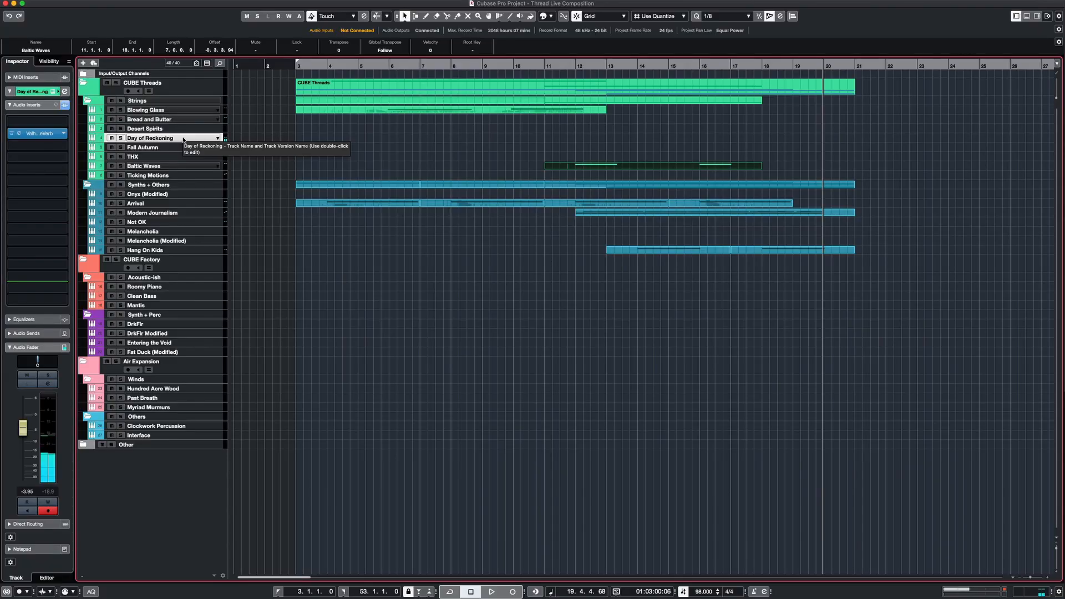
key("space")
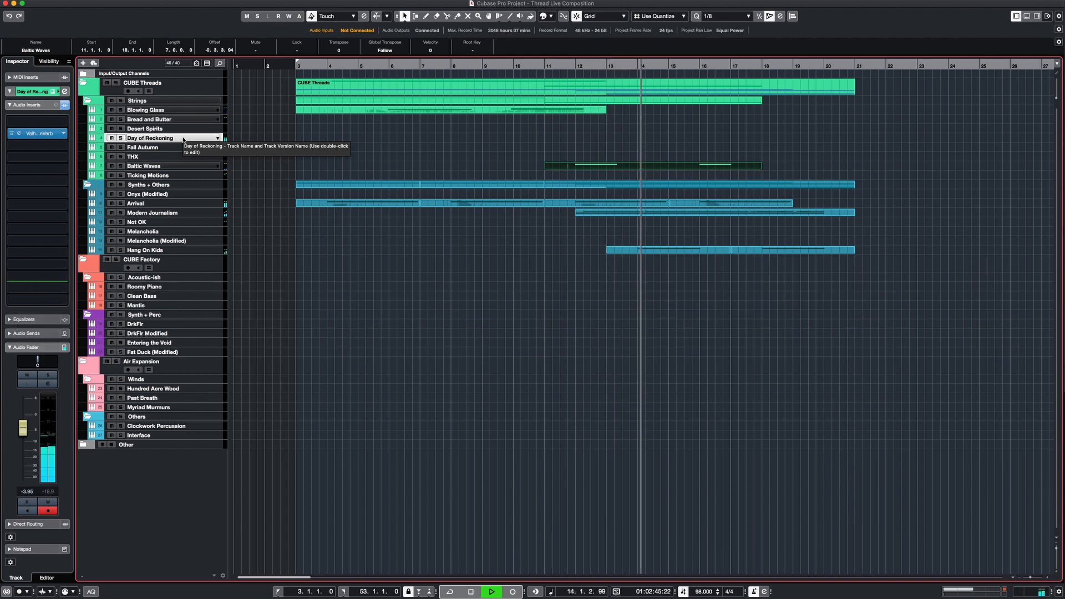
key("shift+KP_Multiply")
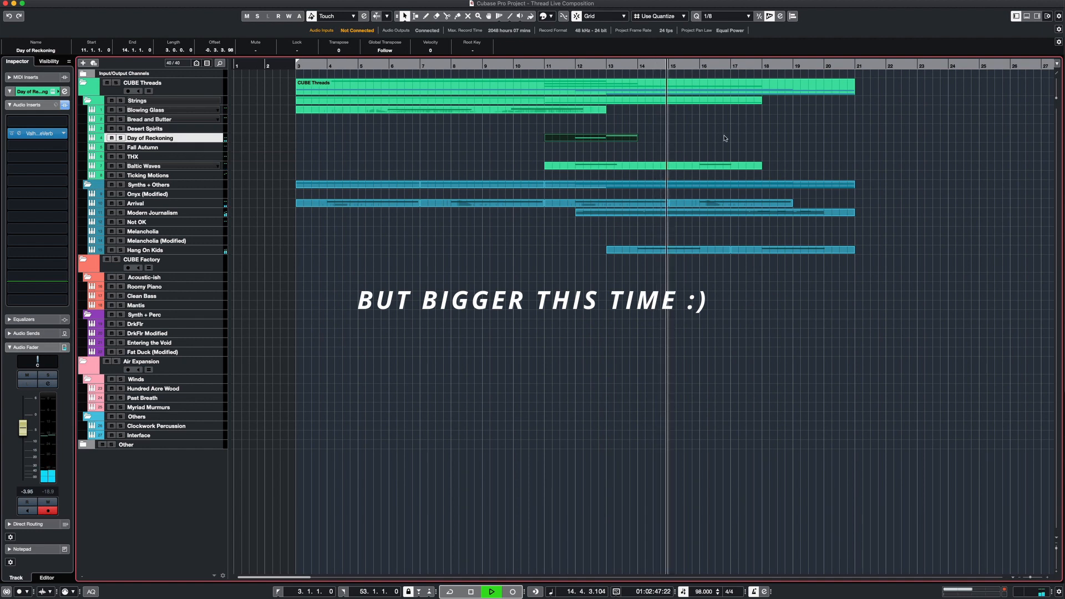
Copy the Day of Reckoning part to bar 15, lower its track volume to -11.0 dB and replay from bar 11.
left_click_drag(612, 139, 736, 141)
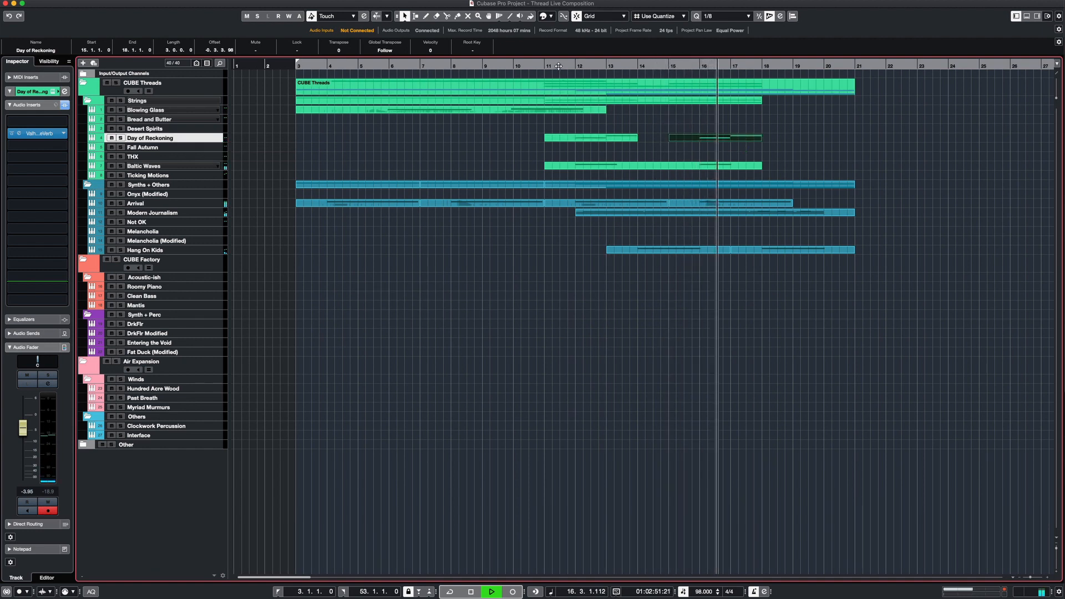
left_click_drag(20, 437, 29, 433)
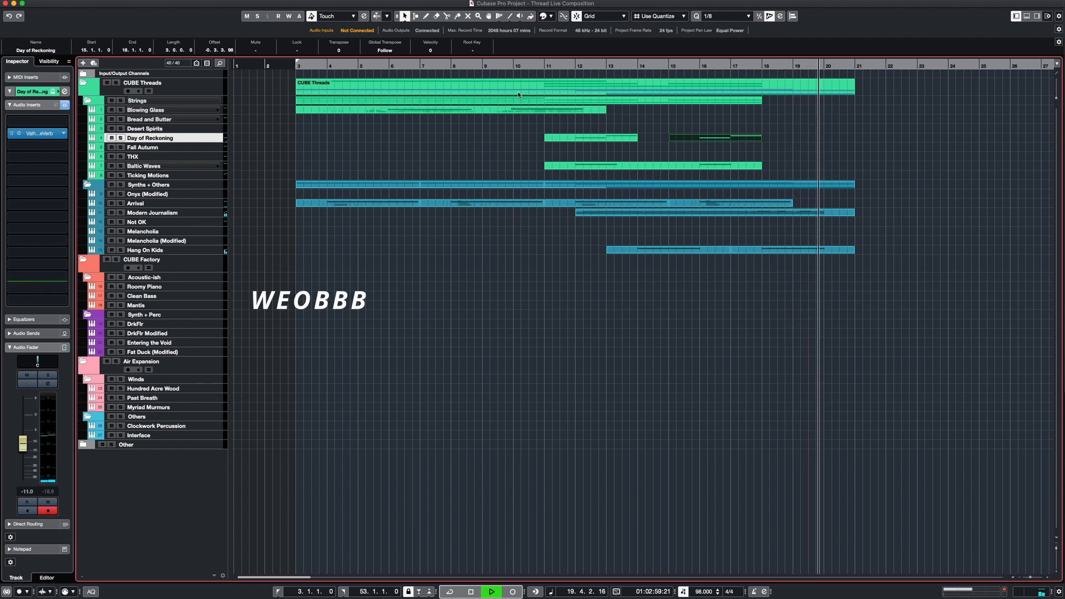
key("space")
left_click(543, 71)
key("space")
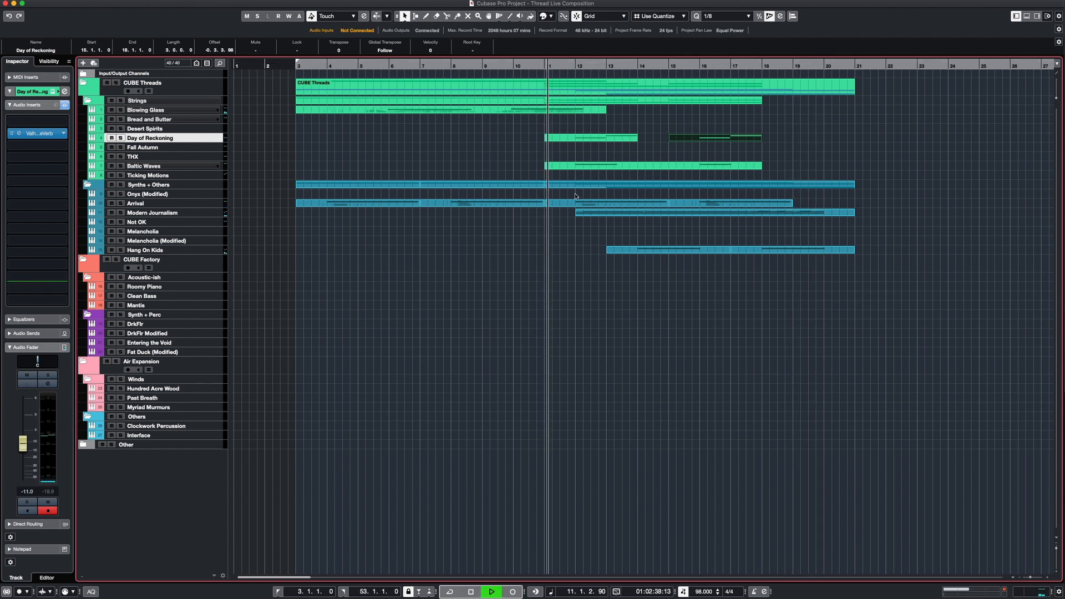
Audition Blowing Glass and Day of Reckoning against the playing arrangement.
key("g")
left_click(165, 109)
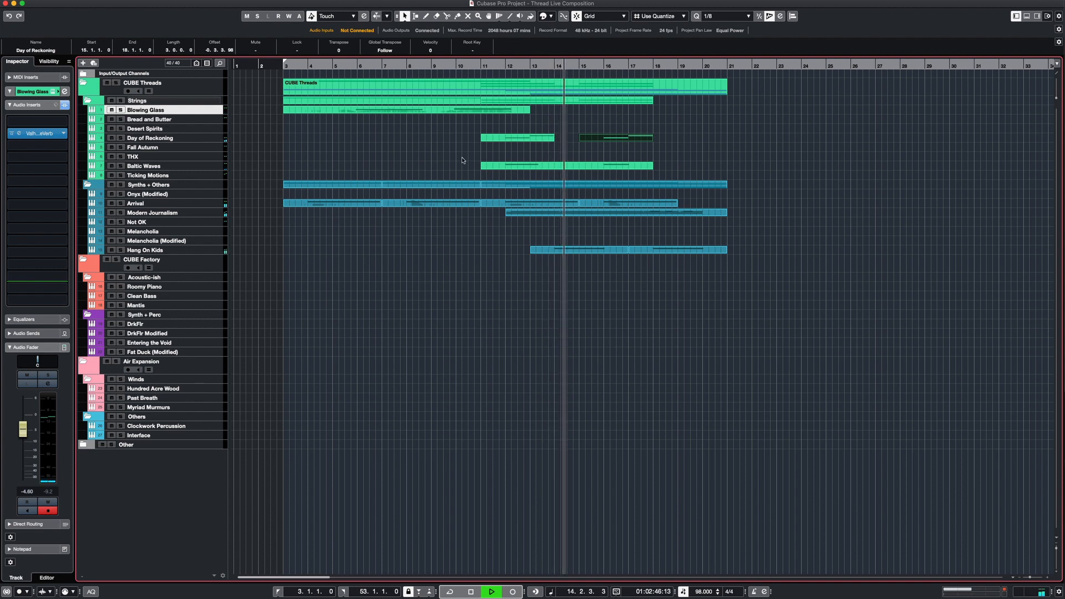
left_click(149, 139)
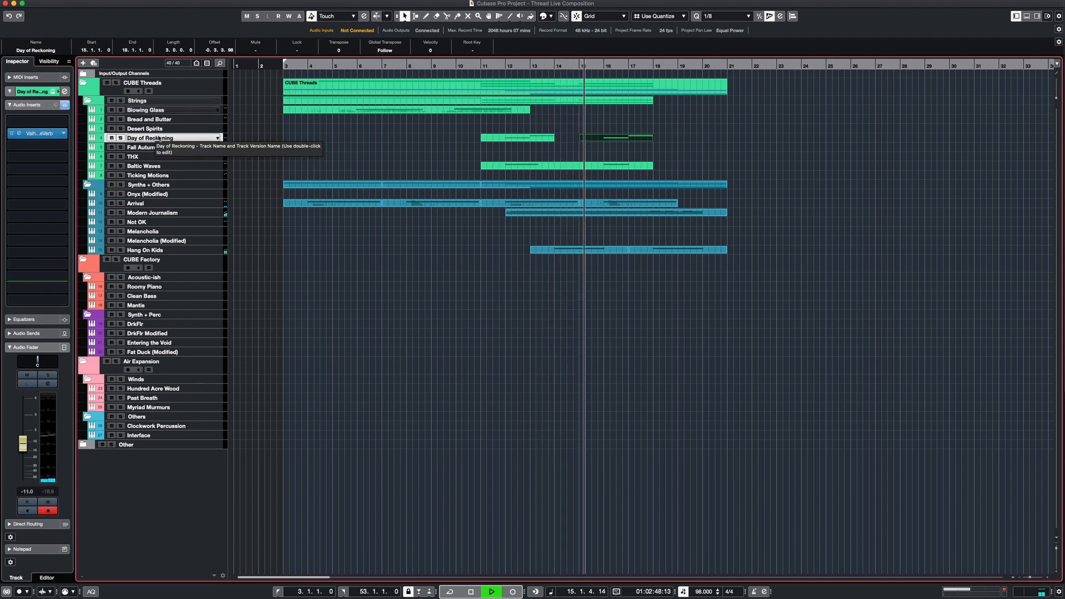
left_click(163, 112)
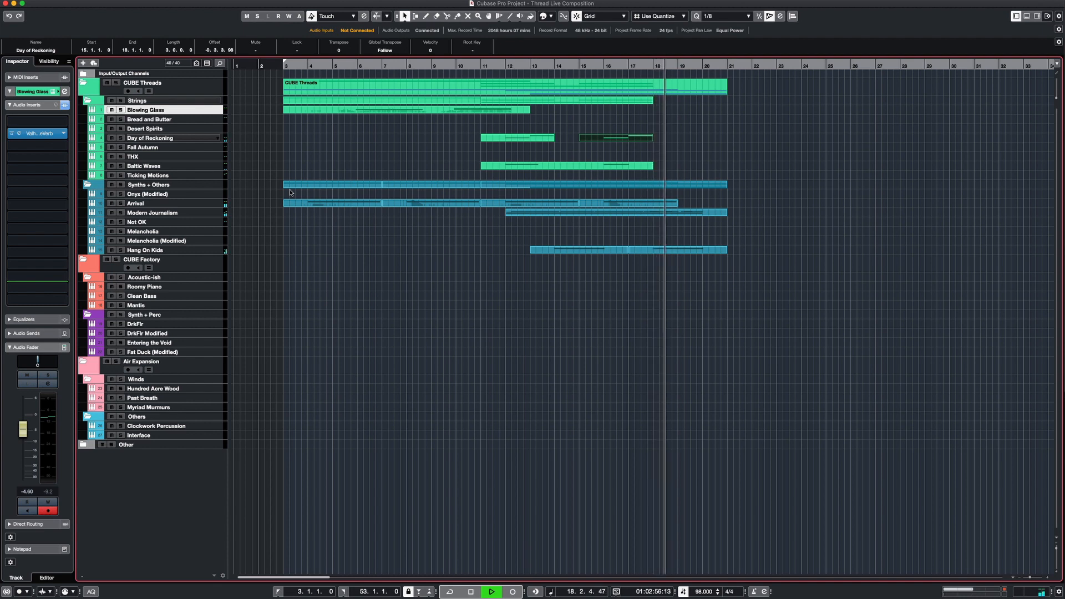
Trim the Modern Journalism part to end at bar 20 and duplicate it over bars 20 to 28.
left_click(703, 213, "alt")
left_click(713, 213)
key("Delete")
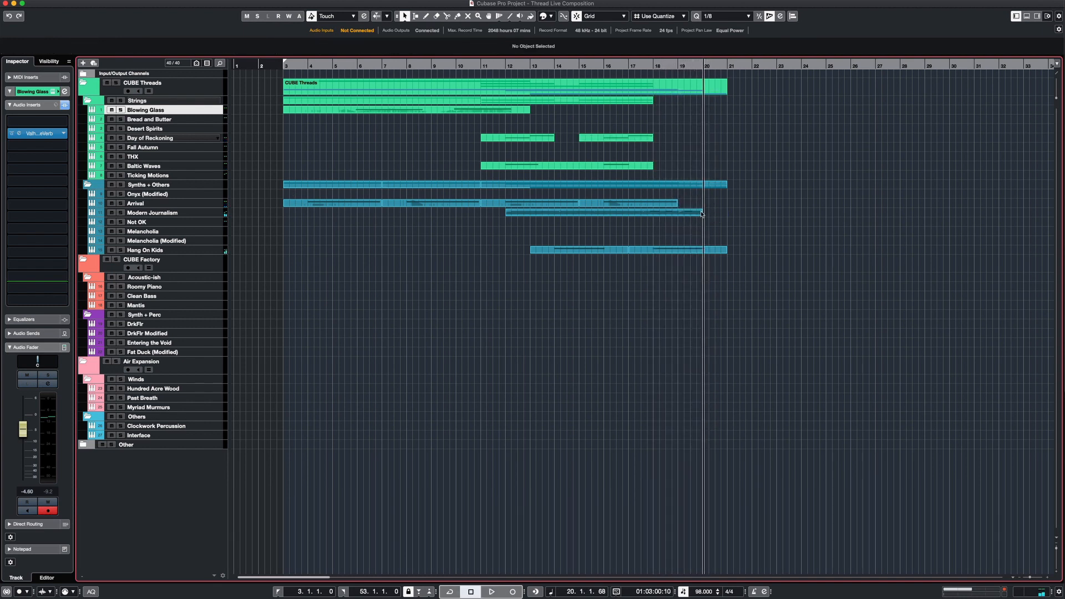
left_click_drag(703, 212, 713, 218)
Close the Roomy Piano instrument window, play along from bar 11 and capture the performance as a part at bars 13 to 16.
left_click(499, 63)
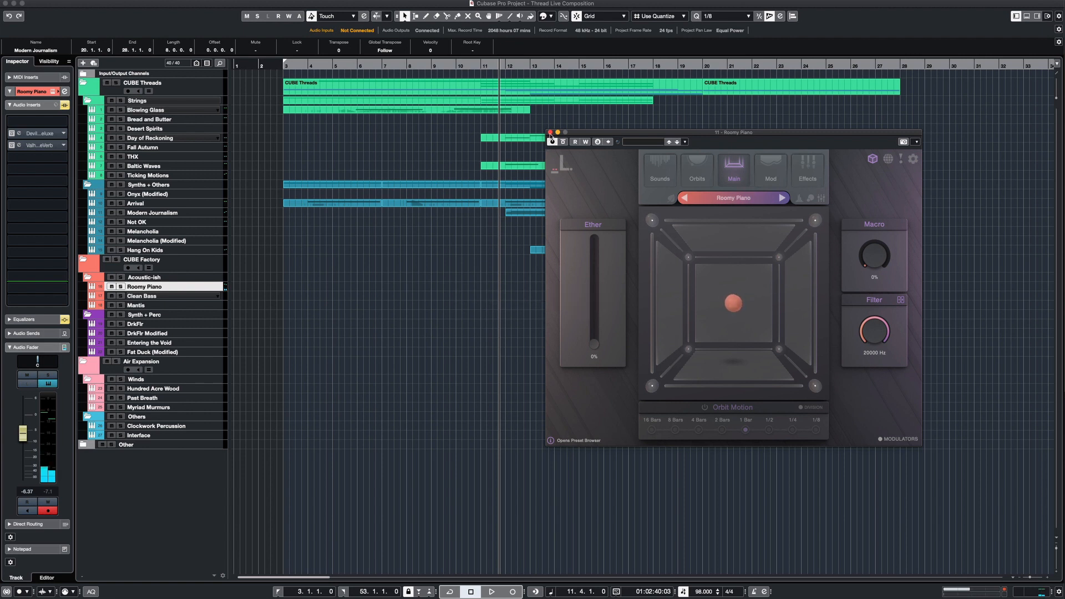
left_click(550, 132)
key("space")
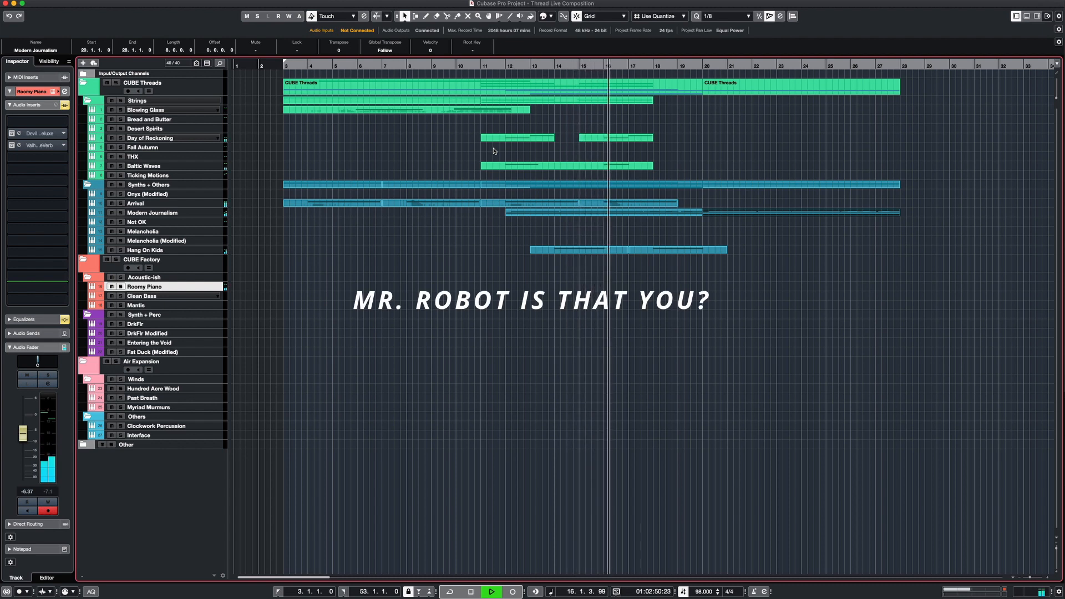
key("shift+KP_Multiply")
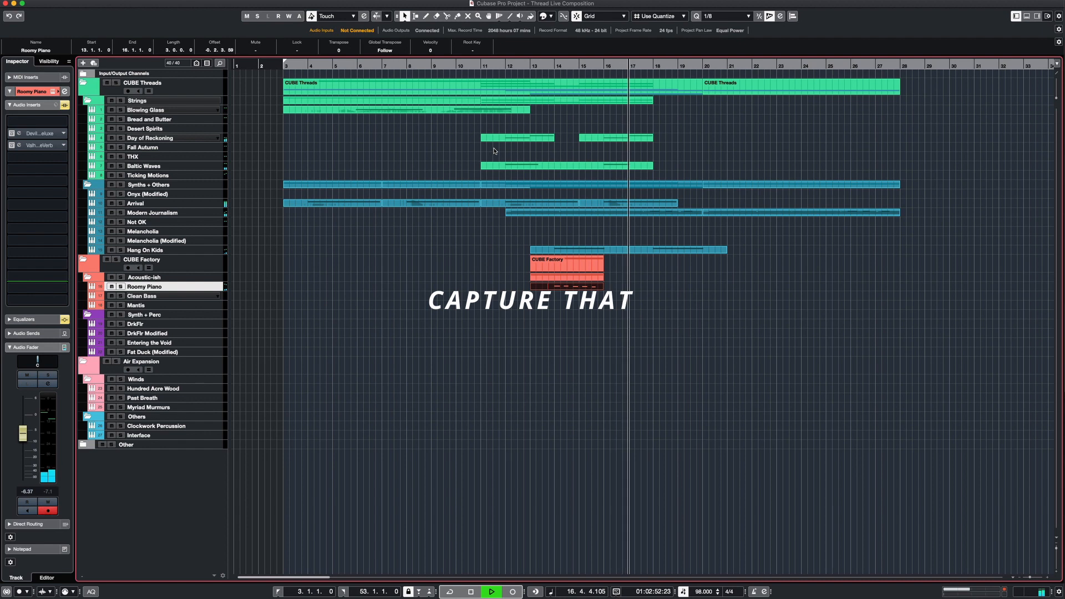
Open the captured Roomy Piano part in the Key Editor, select all its notes and replay the passage.
double_click(557, 287)
scroll(321, 214, "up", 4)
scroll(322, 214, "left", 3)
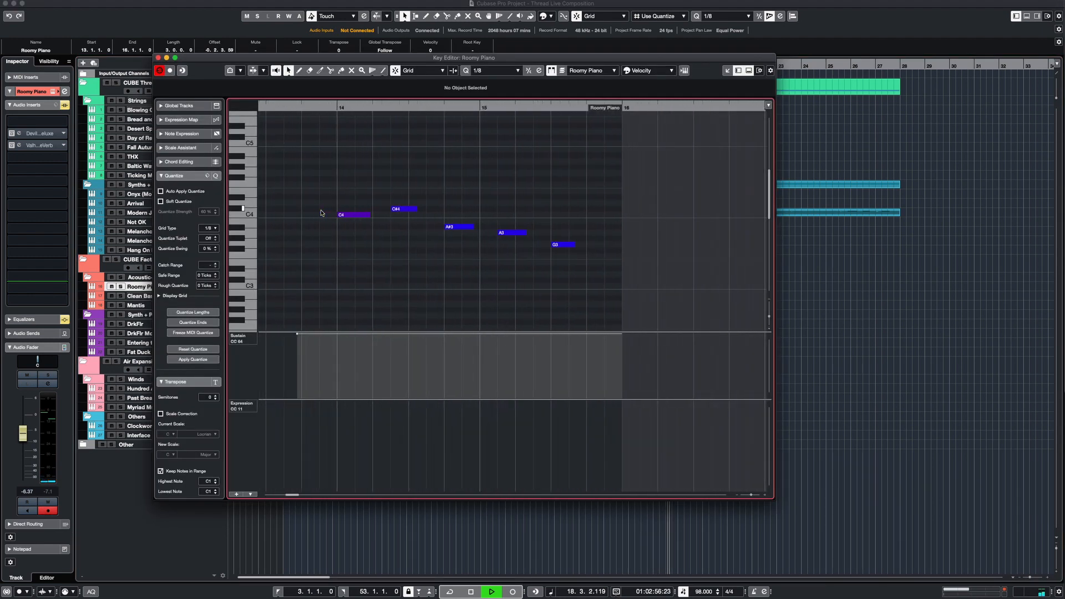
key("super+a")
left_click(289, 108)
key("Return")
key("g")
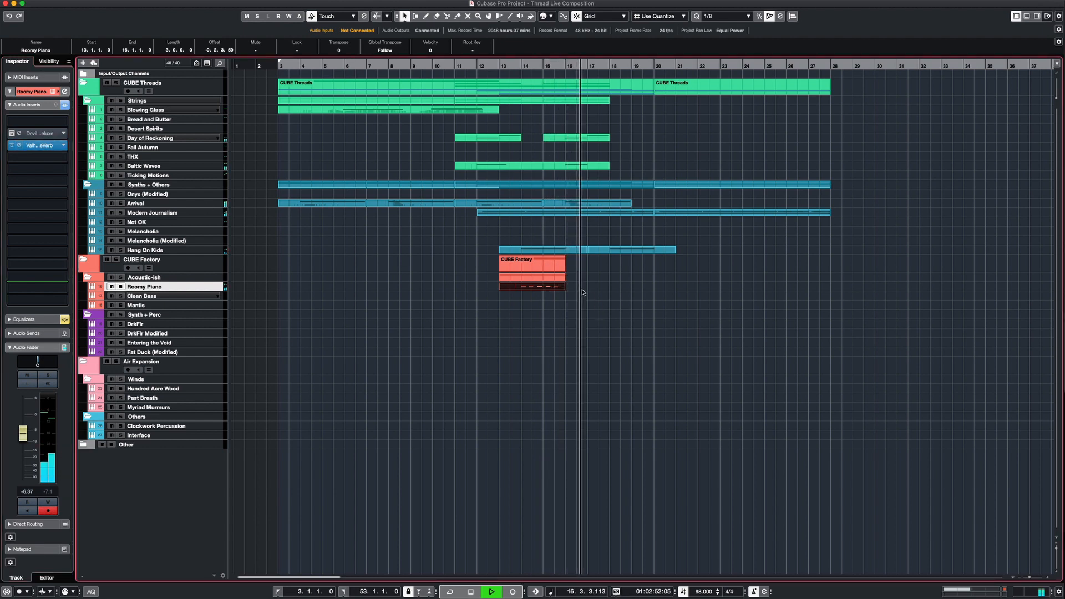
Extend the Roomy Piano part to 16.3 and copy its last G3 note to bar 16 as A#3.
key("space")
left_click_drag(565, 286, 574, 287)
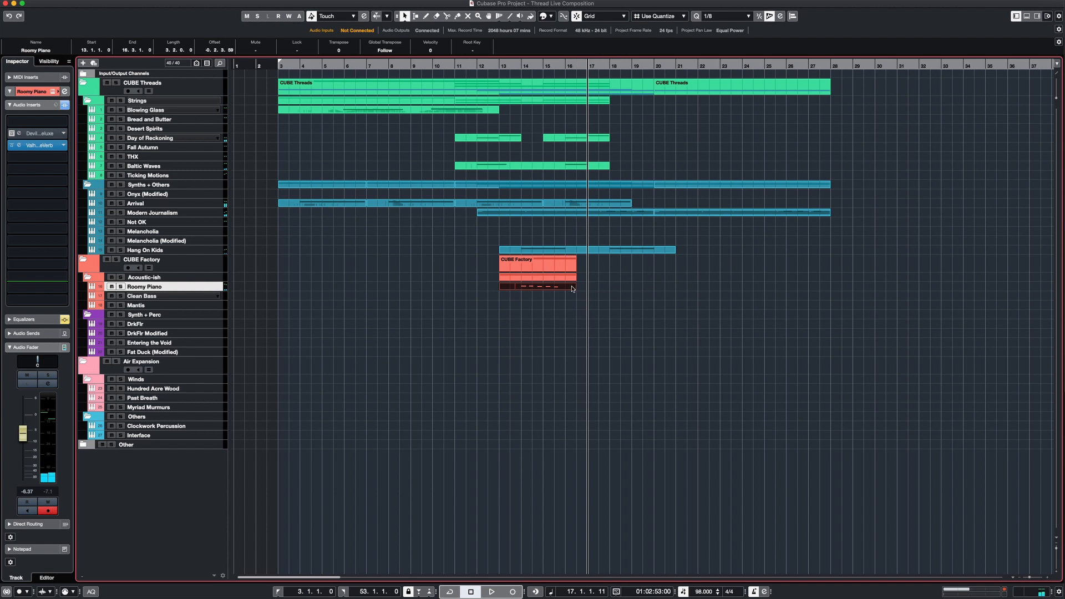
double_click(571, 286)
left_click_drag(627, 244, 692, 230)
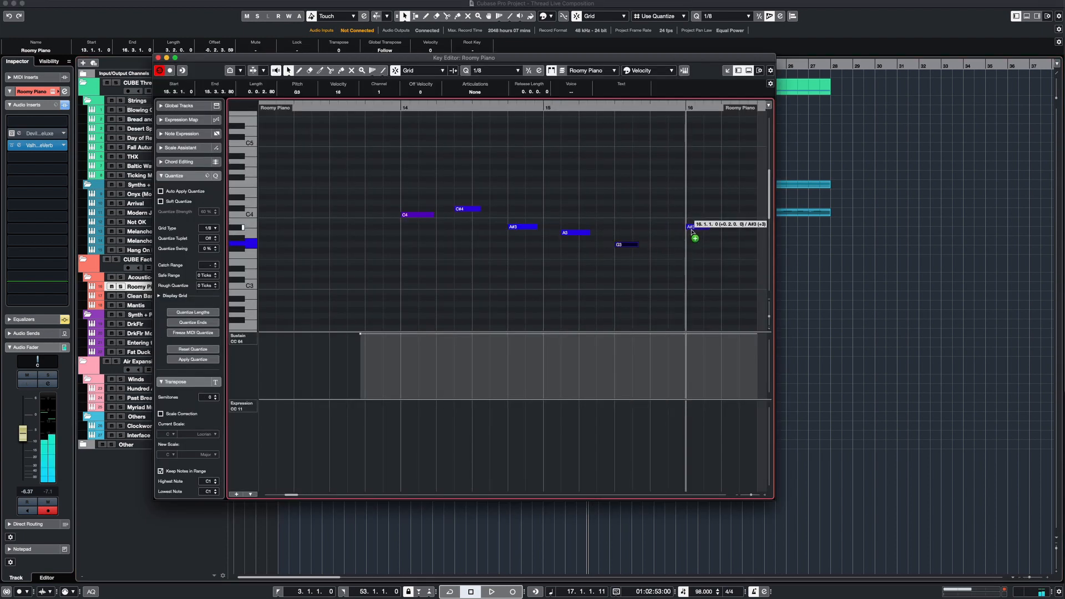
key("super+w")
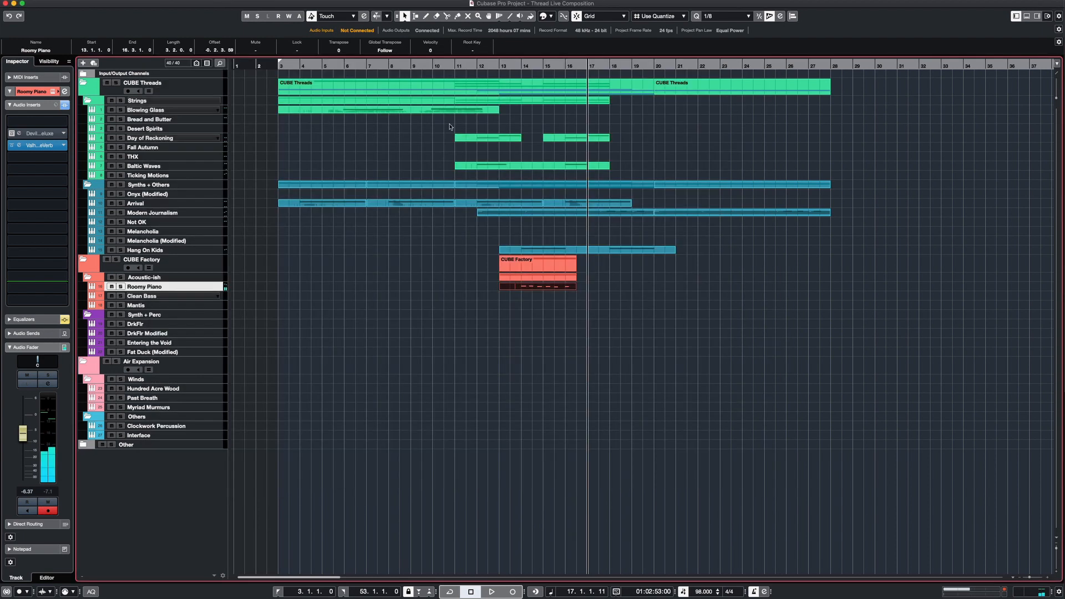
Replay the arrangement from bar 11 and lower the Roomy Piano track volume to -7.99 dB.
left_click(457, 65)
key("space")
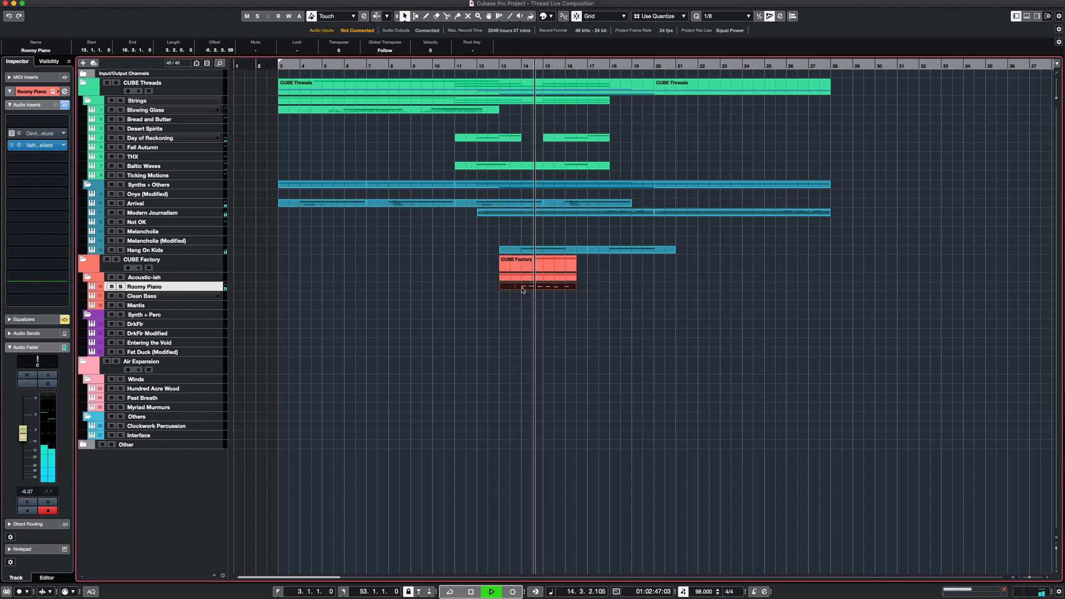
scroll(32, 436, "down", 3)
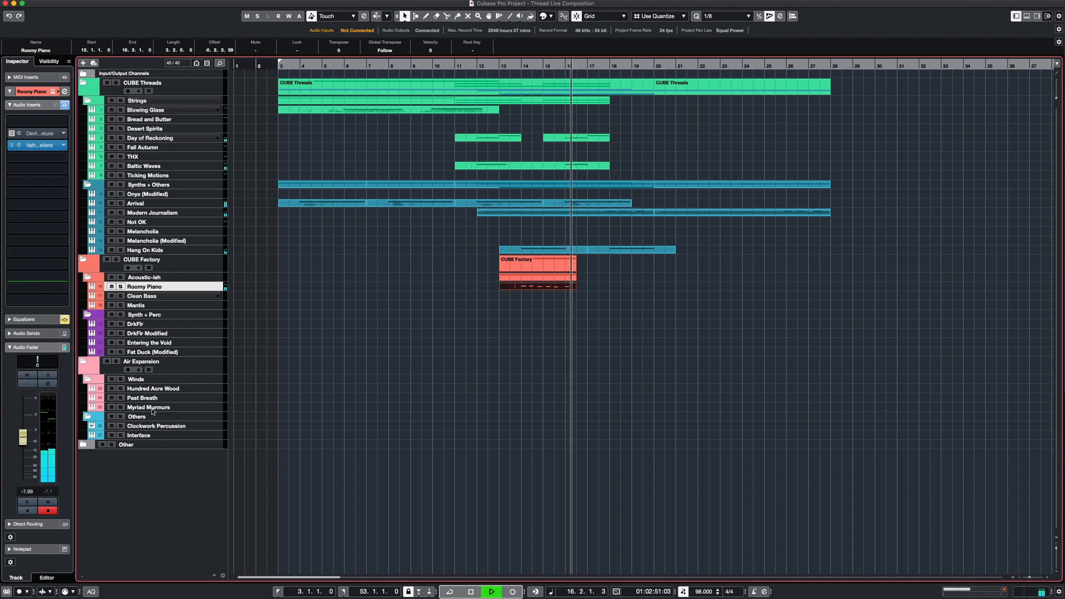
Reopen the Roomy Piano part and lower its bar 16 note to A3.
double_click(555, 286)
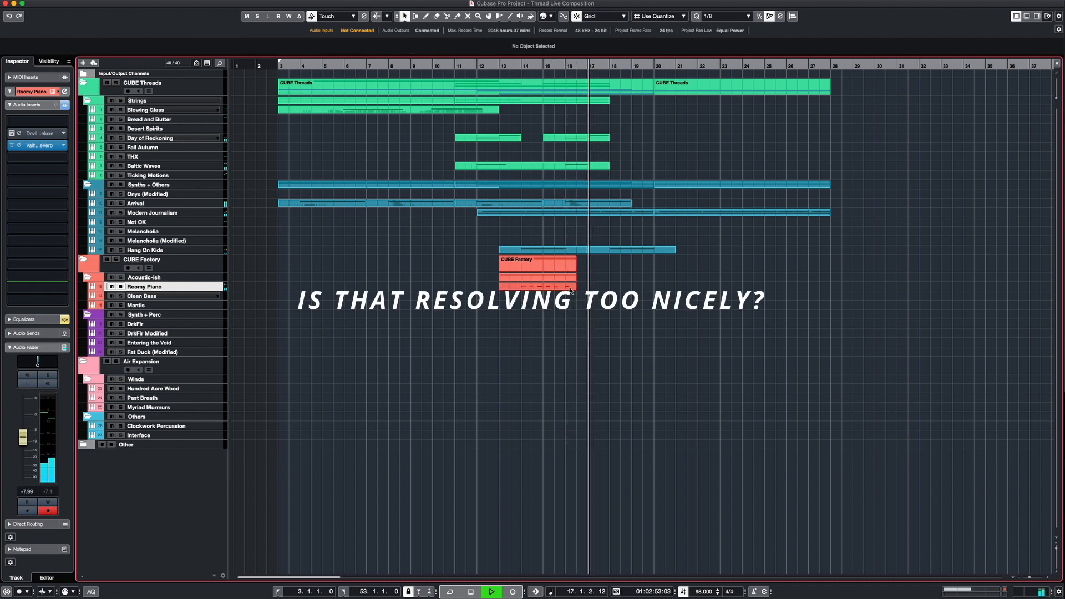
scroll(679, 227, "down", 3)
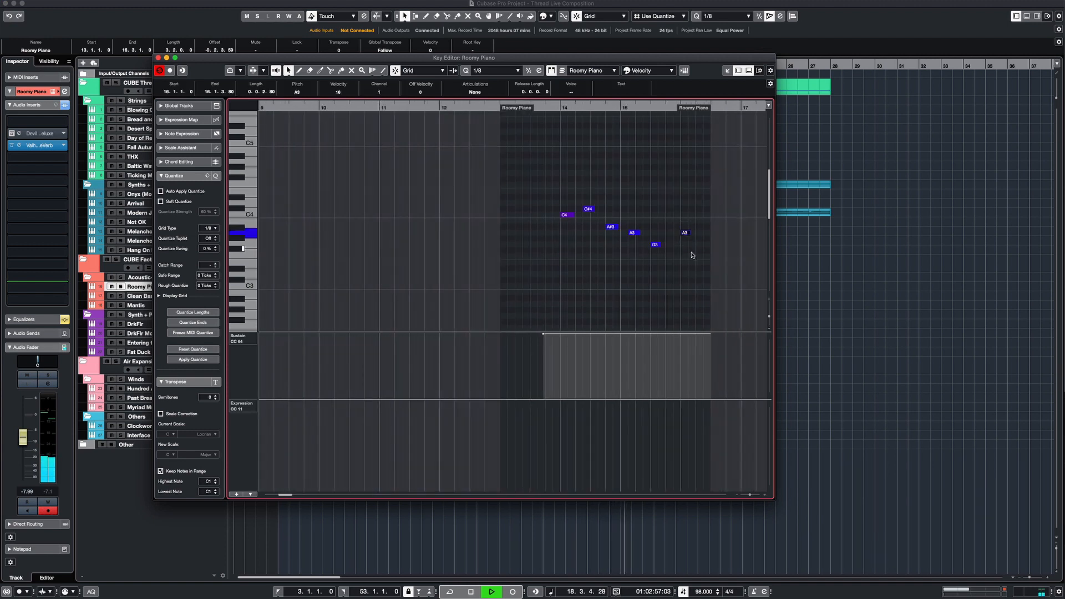
key("Escape")
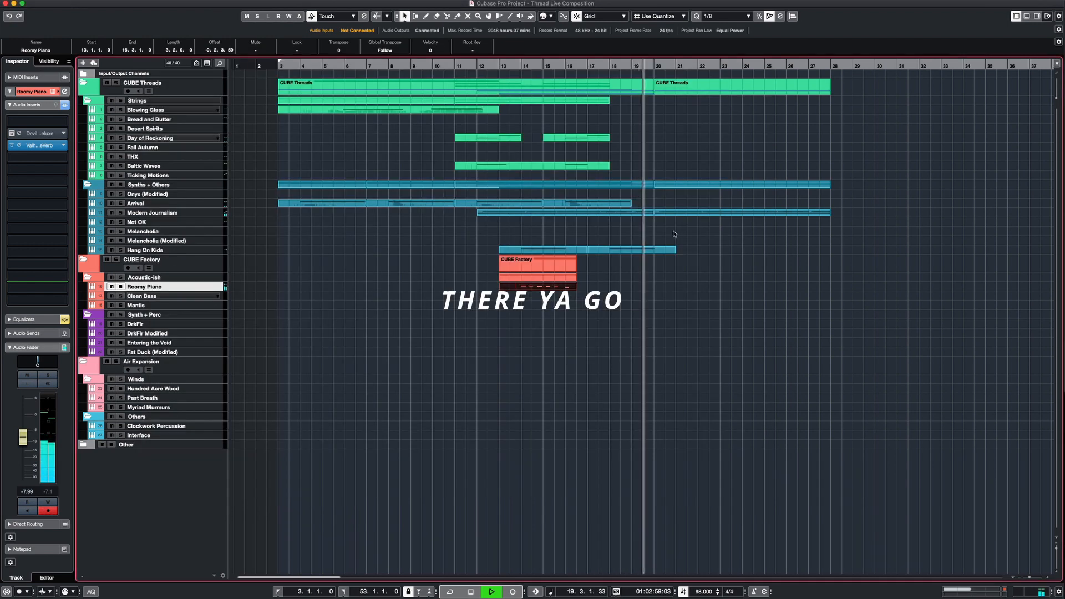
Return to the end of bar 17 and audition Hang On Kids, Melancholia (Modified) and Melancholia.
left_click(607, 65)
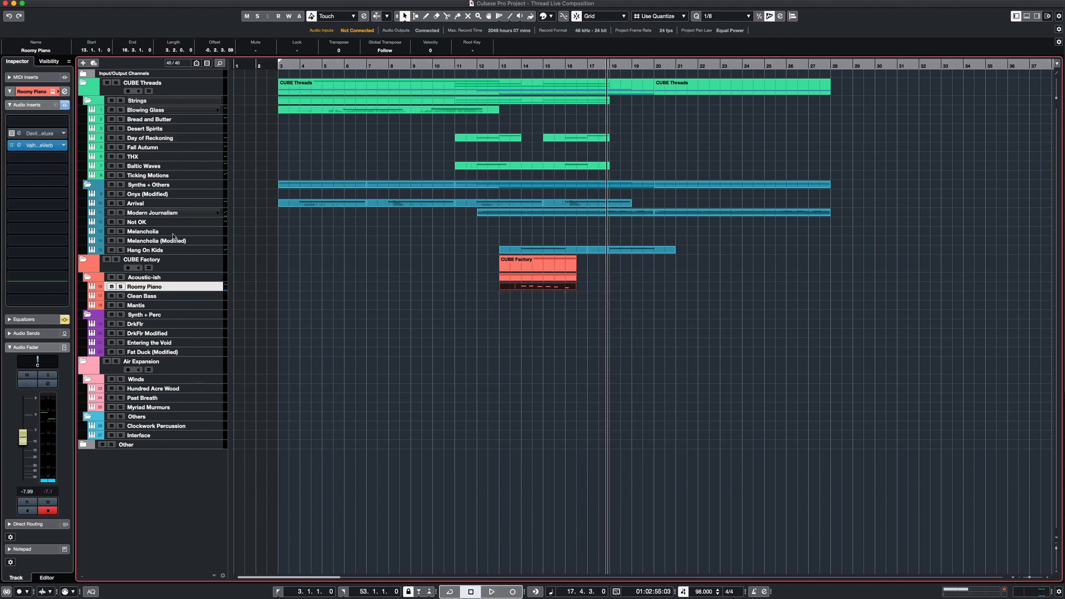
left_click(181, 250)
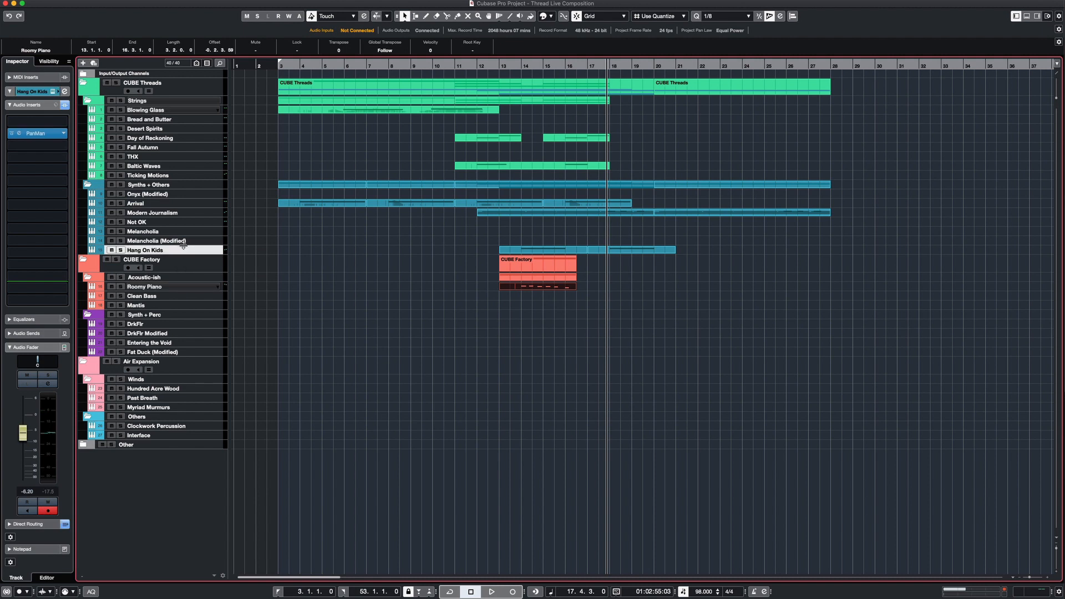
left_click(185, 241)
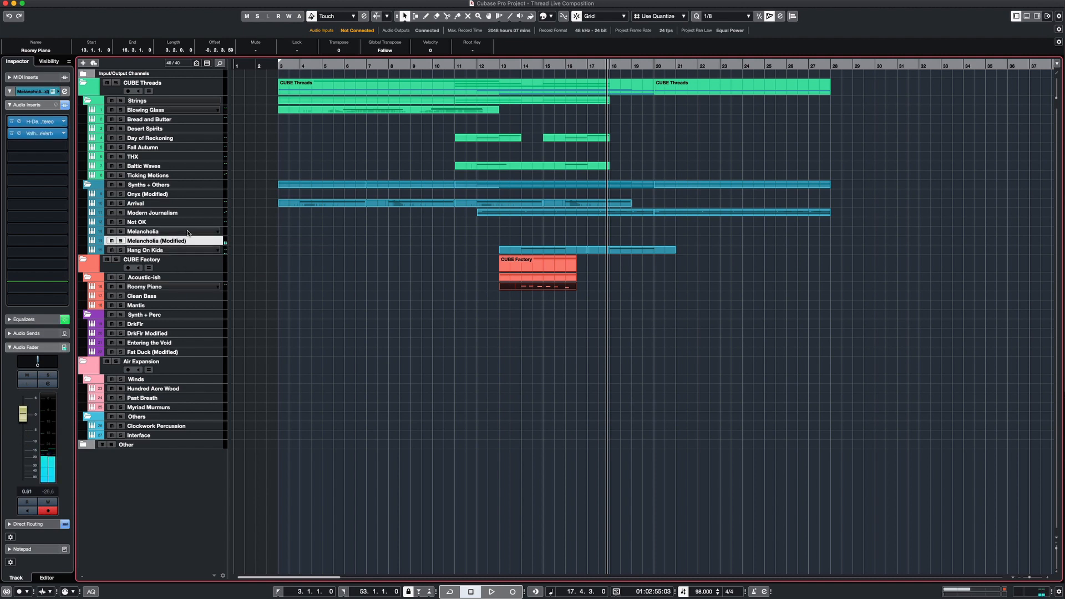
left_click(187, 233)
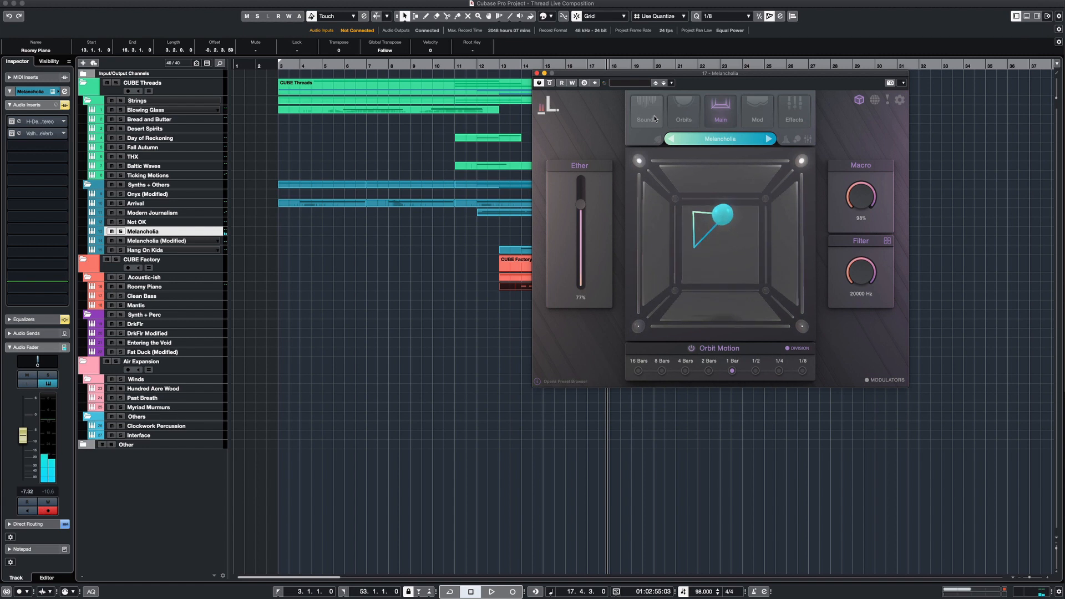
Examine the sound sources and orbit path of the Melancholia instrument.
left_click(655, 118)
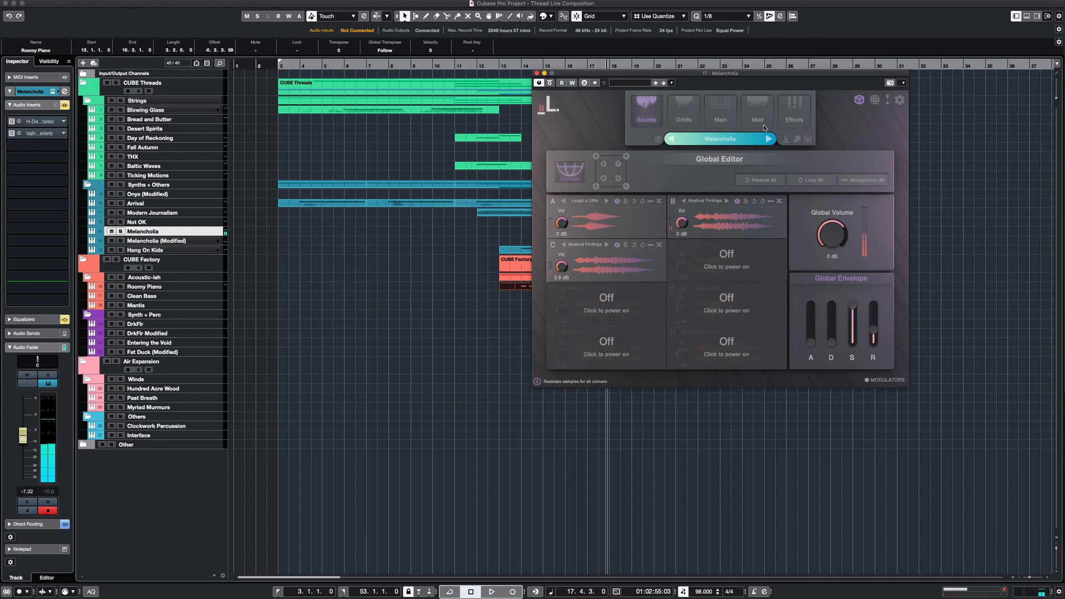
left_click(730, 111)
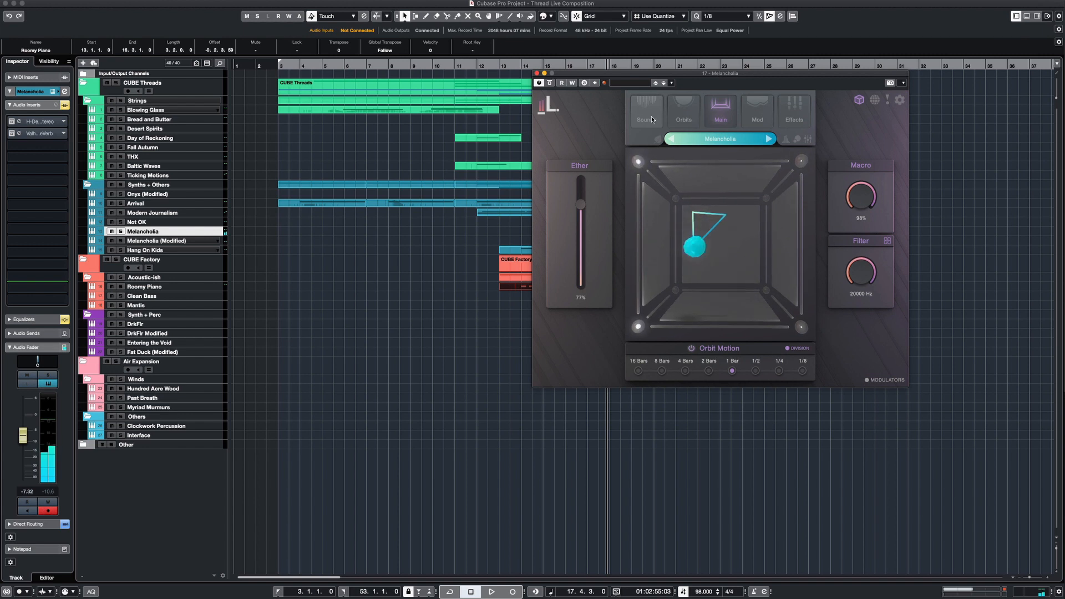
left_click(651, 115)
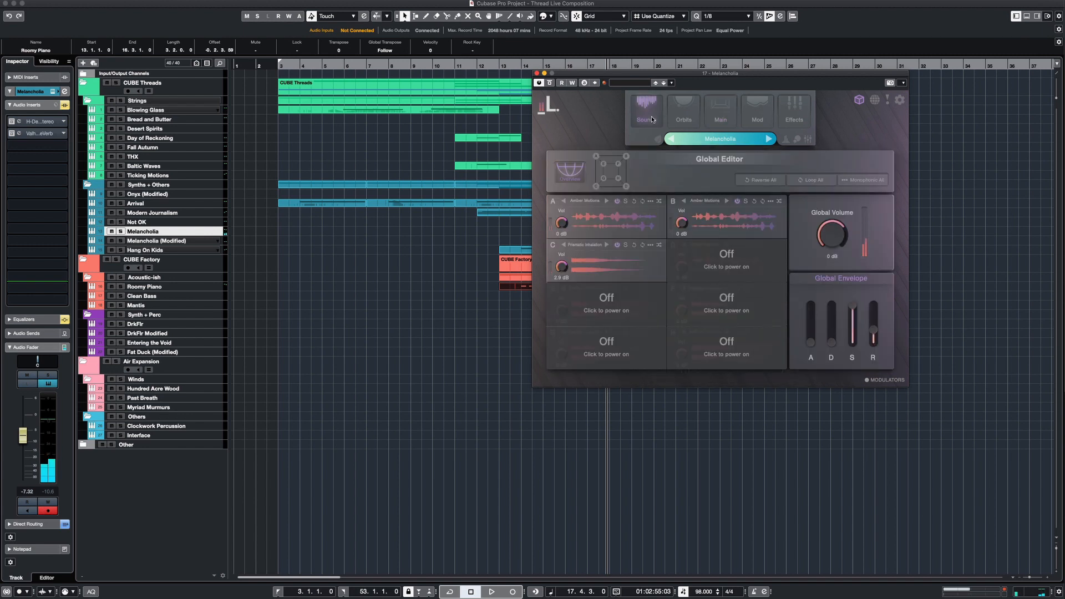
Randomize the Melancholia instrument's orbit and inspect its sound sources, including the powered-off Corner D.
left_click(721, 116)
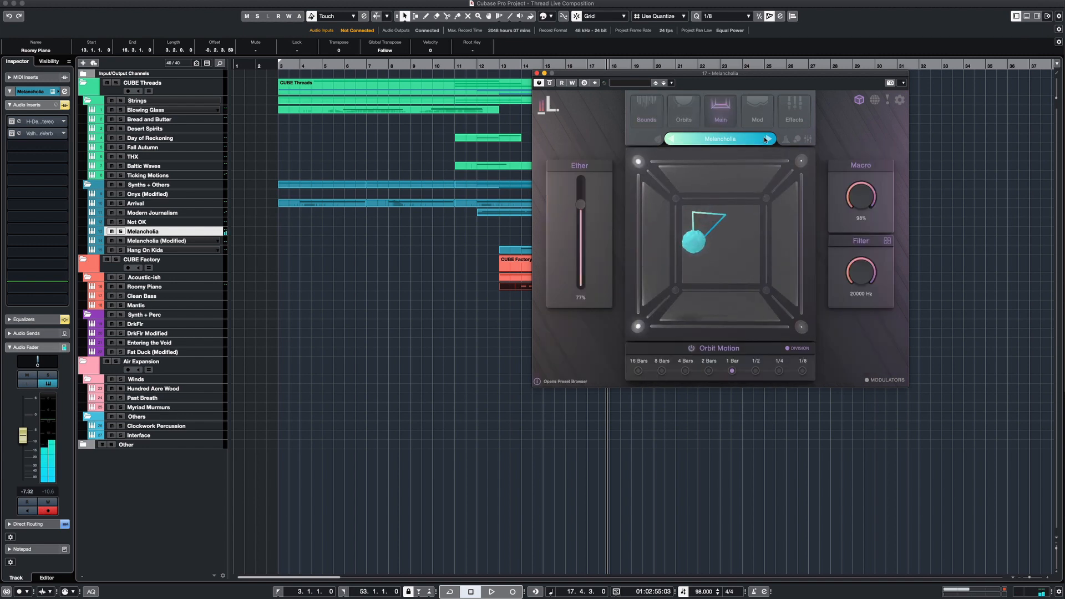
left_click(797, 140)
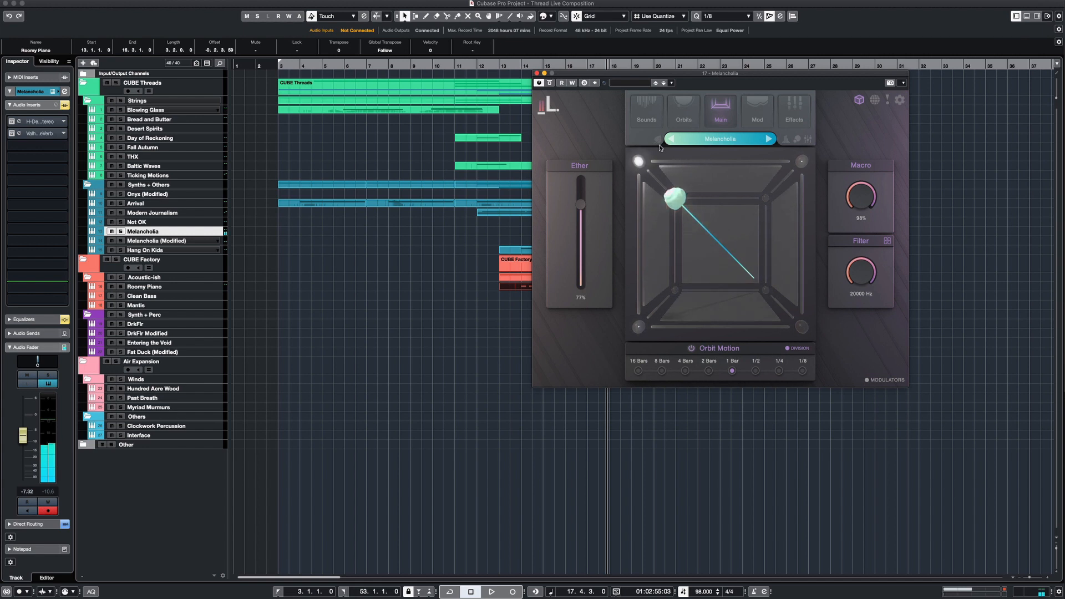
left_click(646, 118)
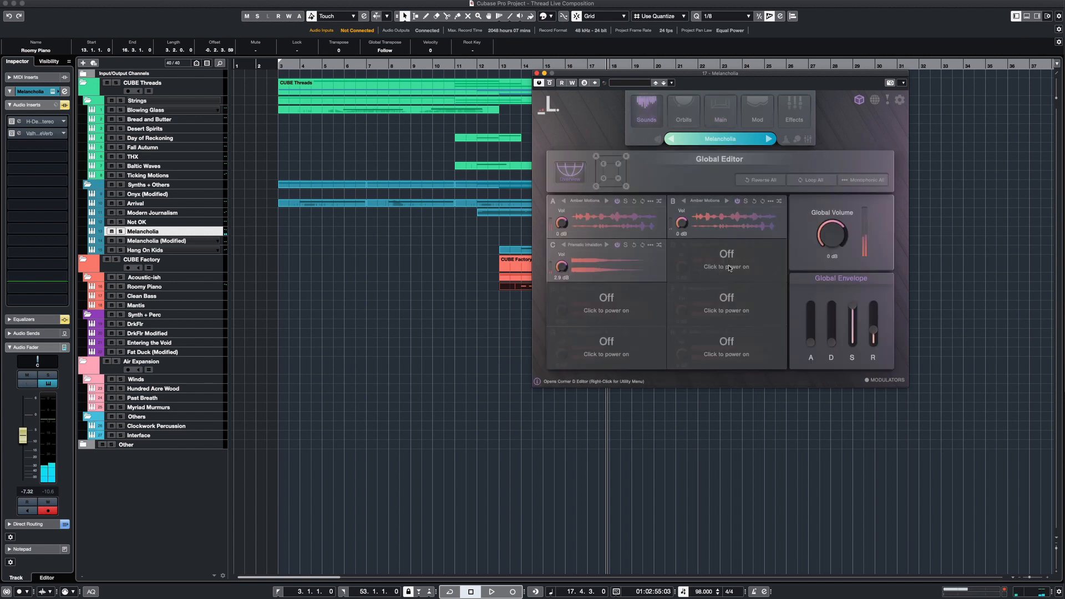
left_click(626, 187)
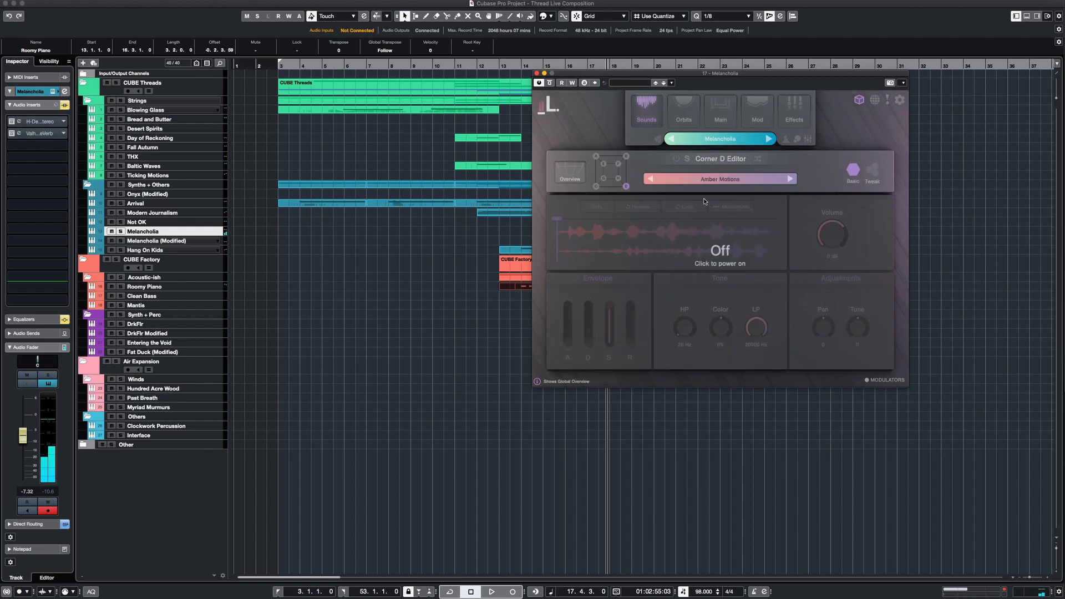
left_click(720, 139)
left_click(723, 125)
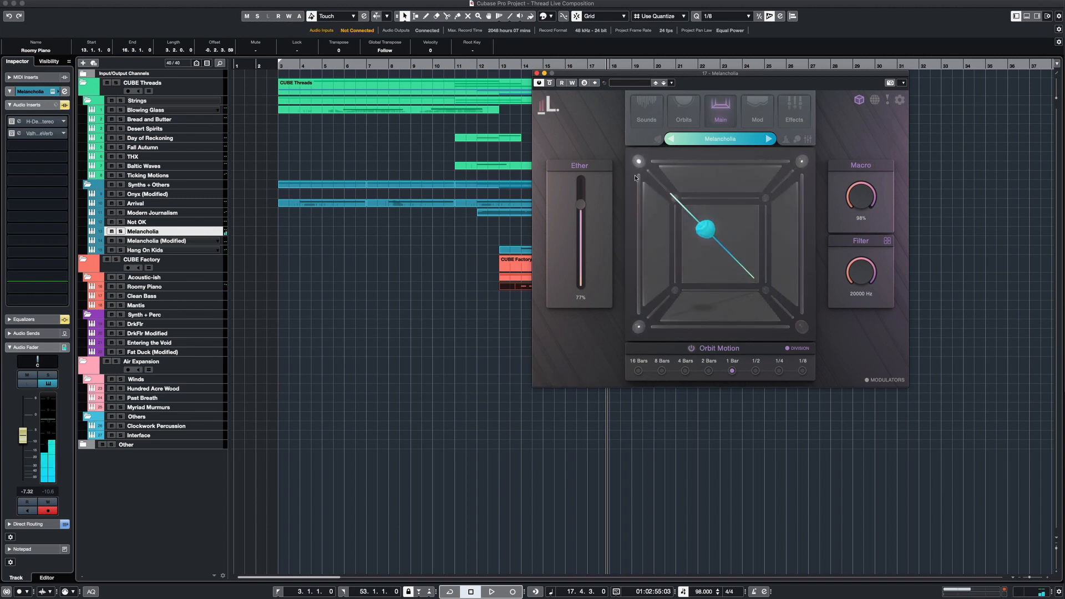
Randomize Melancholia's orbit path repeatedly to try out different motion shapes.
left_click(798, 140)
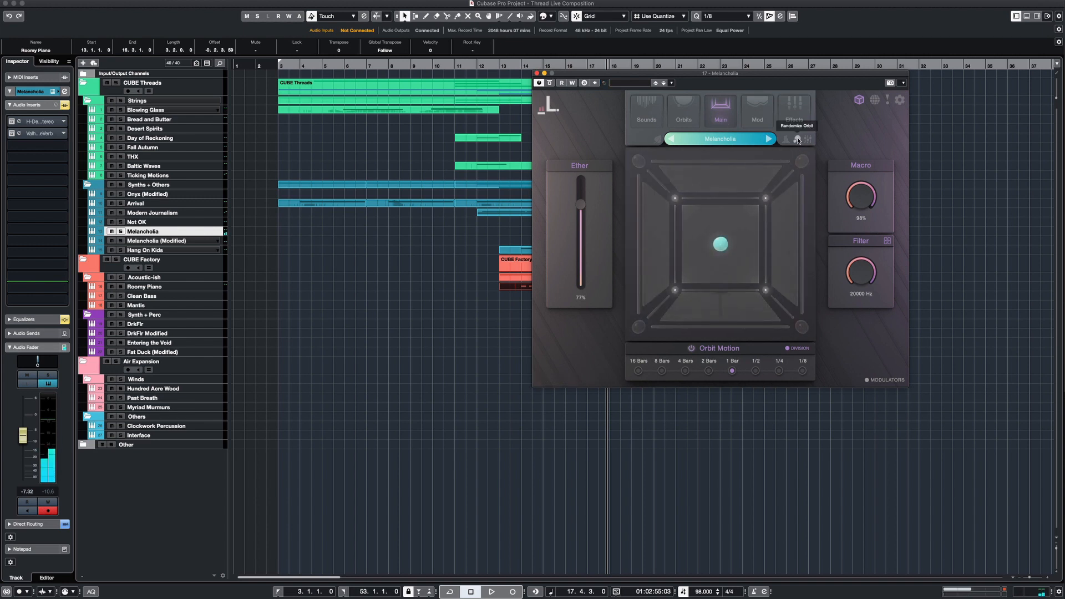
left_click(797, 140)
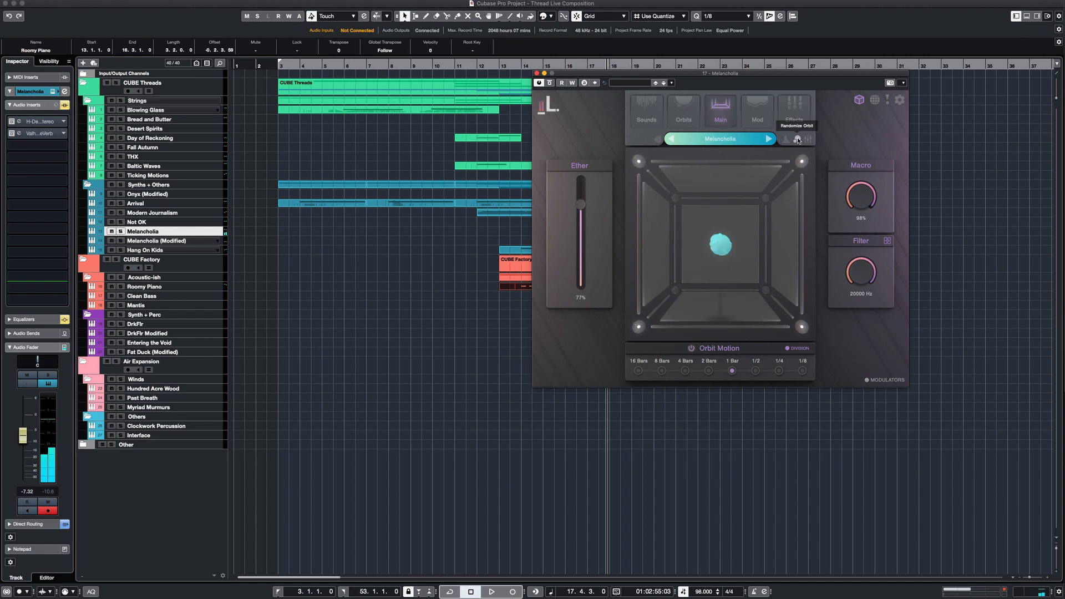
left_click(798, 140)
left_click(797, 139)
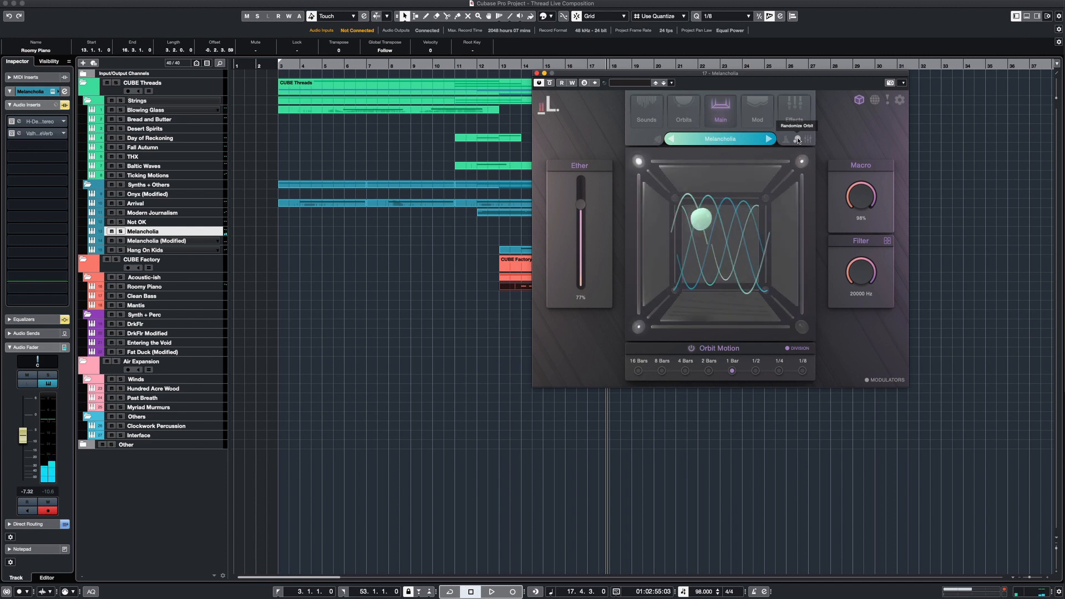
left_click(797, 139)
left_click(797, 140)
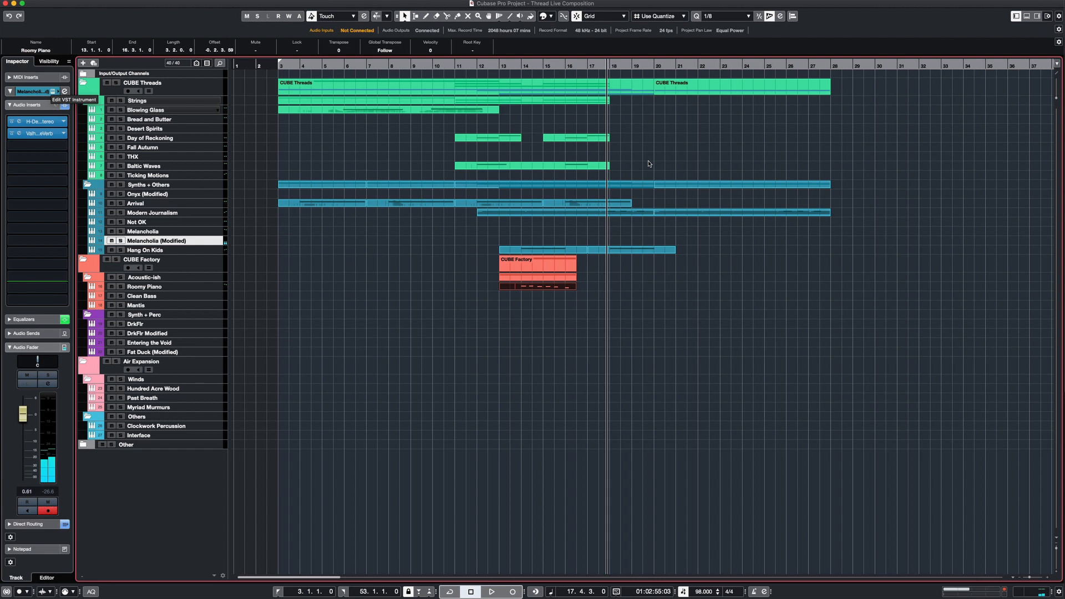
Examine the sound sources and main orbit view of the Melancholia (Modified) instrument.
left_click(841, 48)
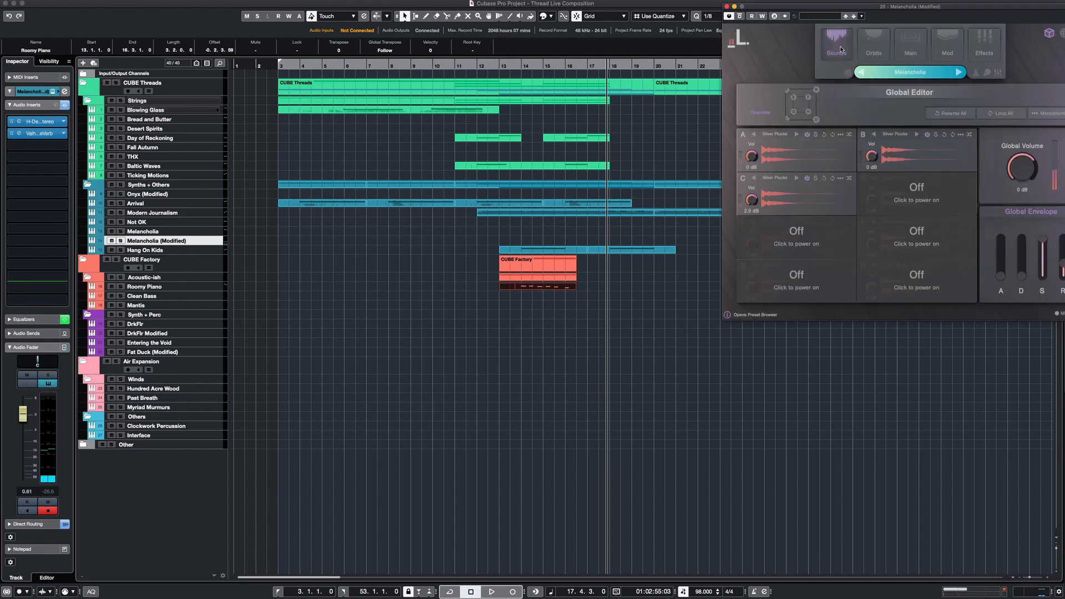
left_click(914, 42)
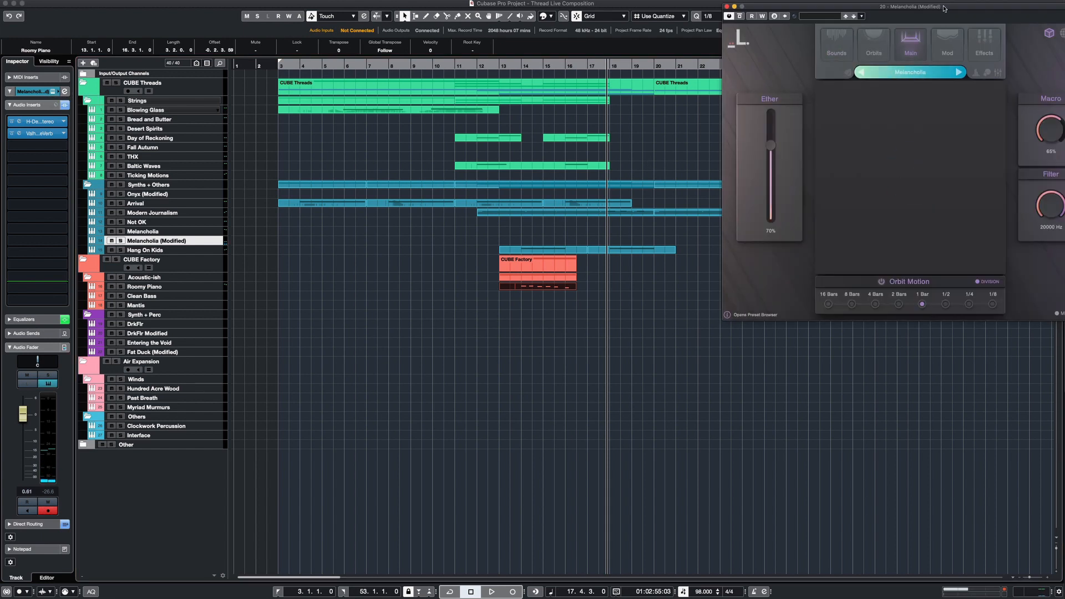
left_click_drag(944, 7, 767, 94)
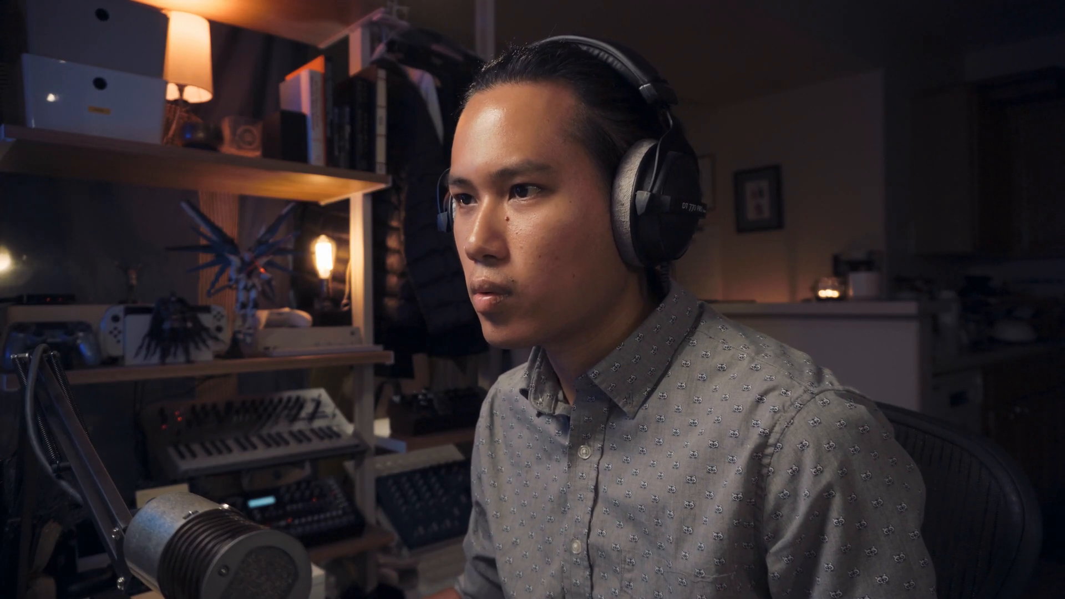
Move the Roomy Piano part to start at 16.4.1 and replay the arrangement from bar 11.
left_click_drag(541, 287, 649, 288)
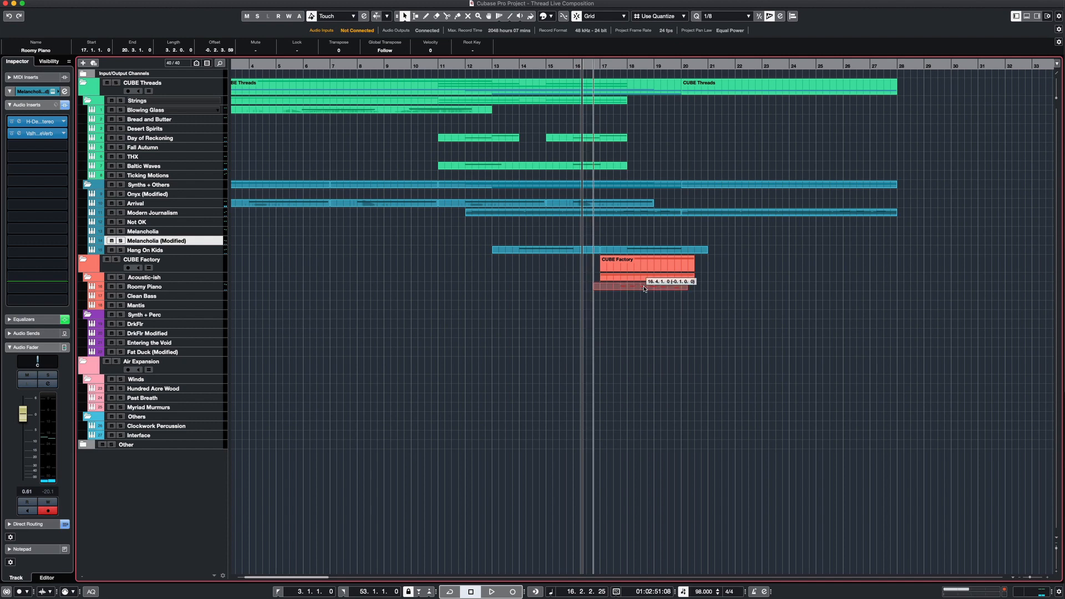
double_click(462, 67)
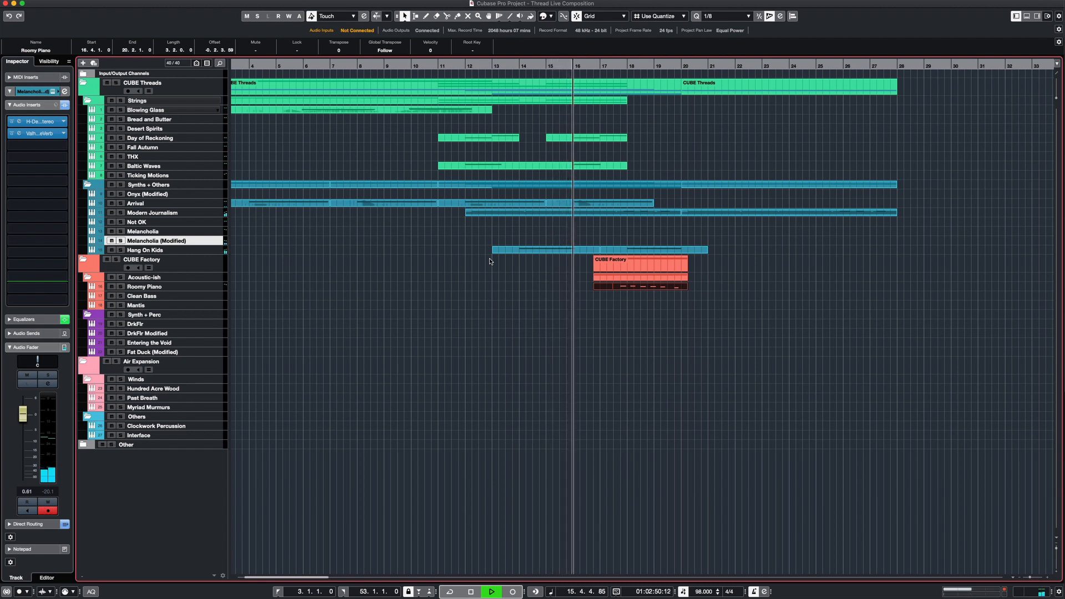
left_click(439, 66)
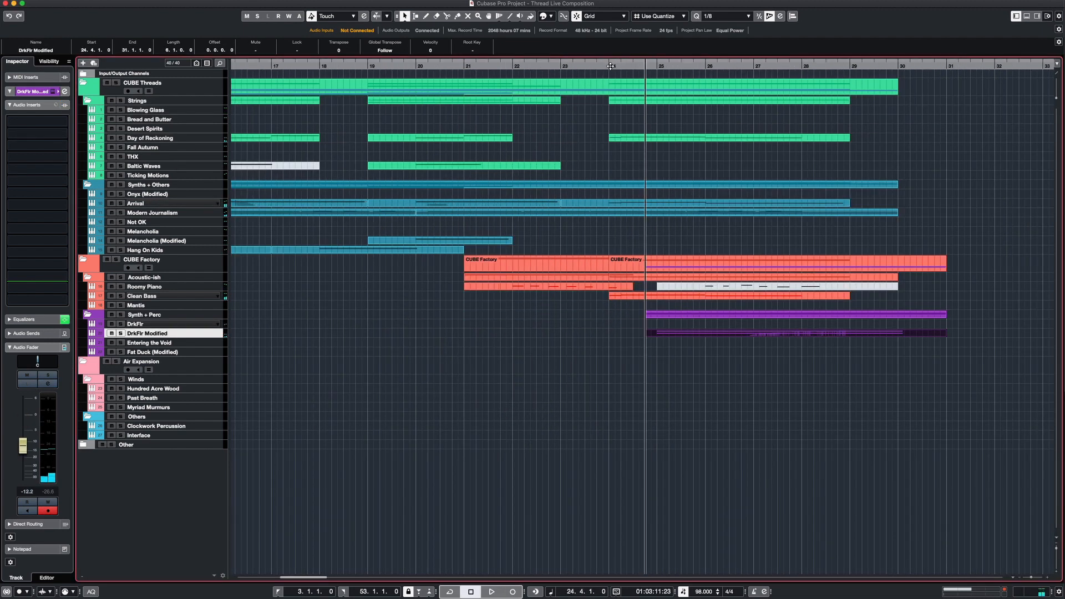
Draw a Modulation (CC 1) curve rising to about bar 29 in the DrkFlr Modified part and select the Blowing Glass track.
left_click(610, 67)
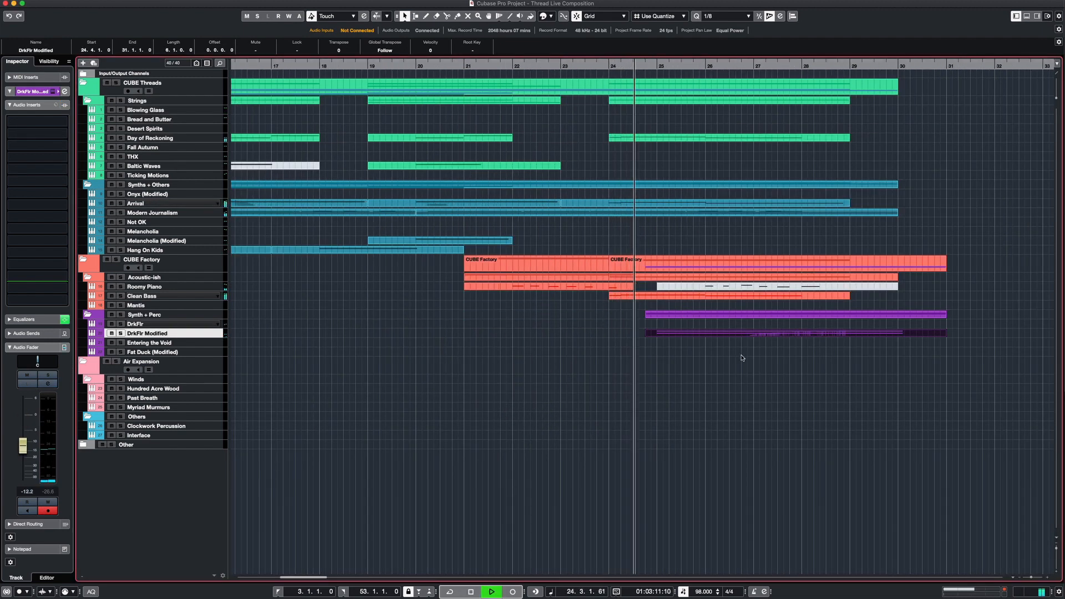
double_click(762, 335)
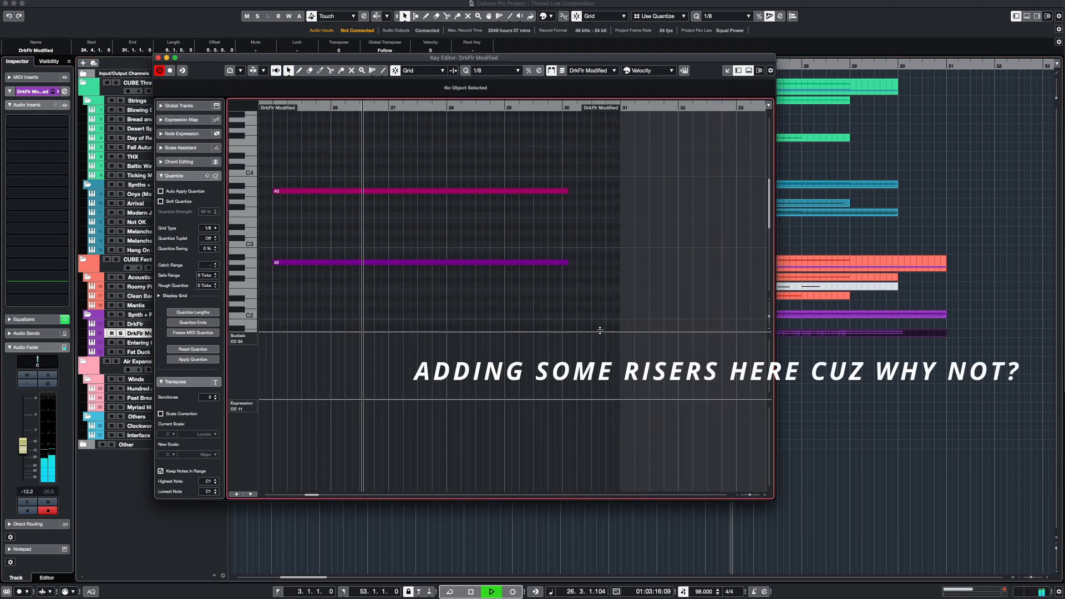
left_click(242, 339)
left_click(260, 383)
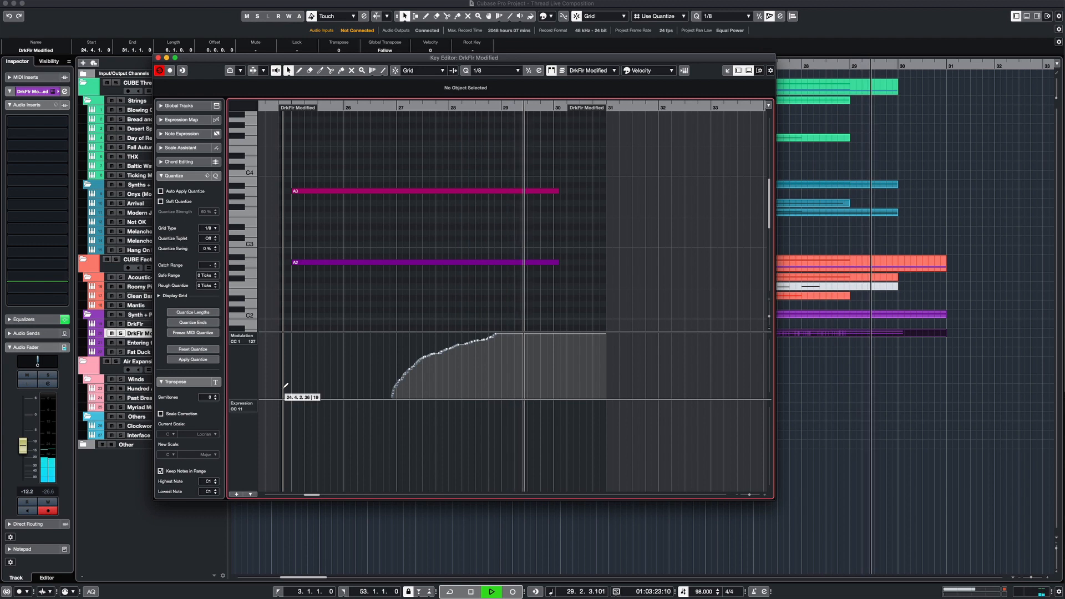
left_click_drag(285, 388, 499, 334)
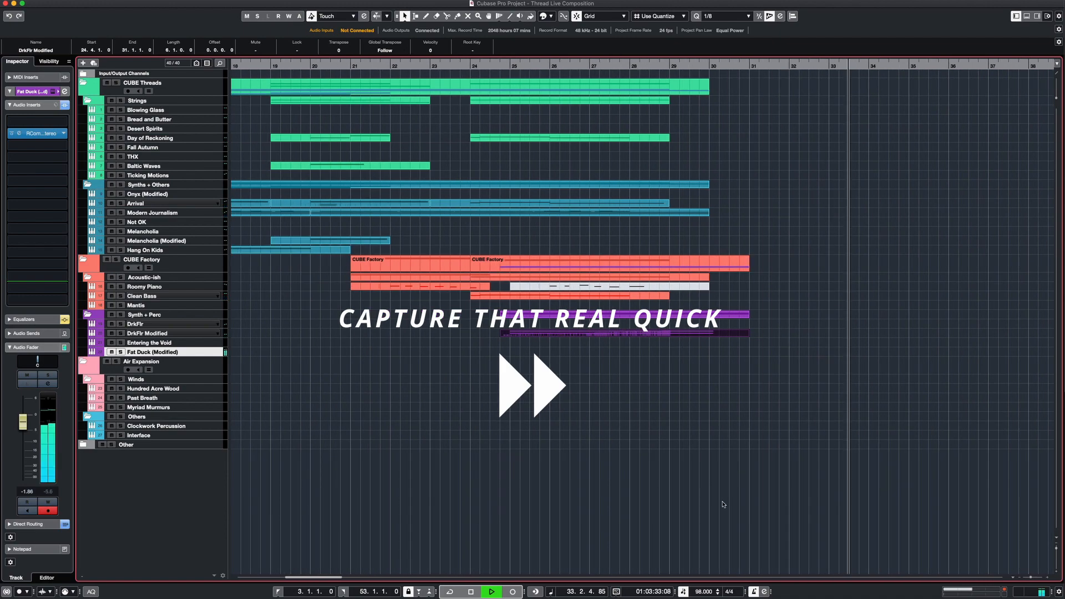
left_click(180, 113)
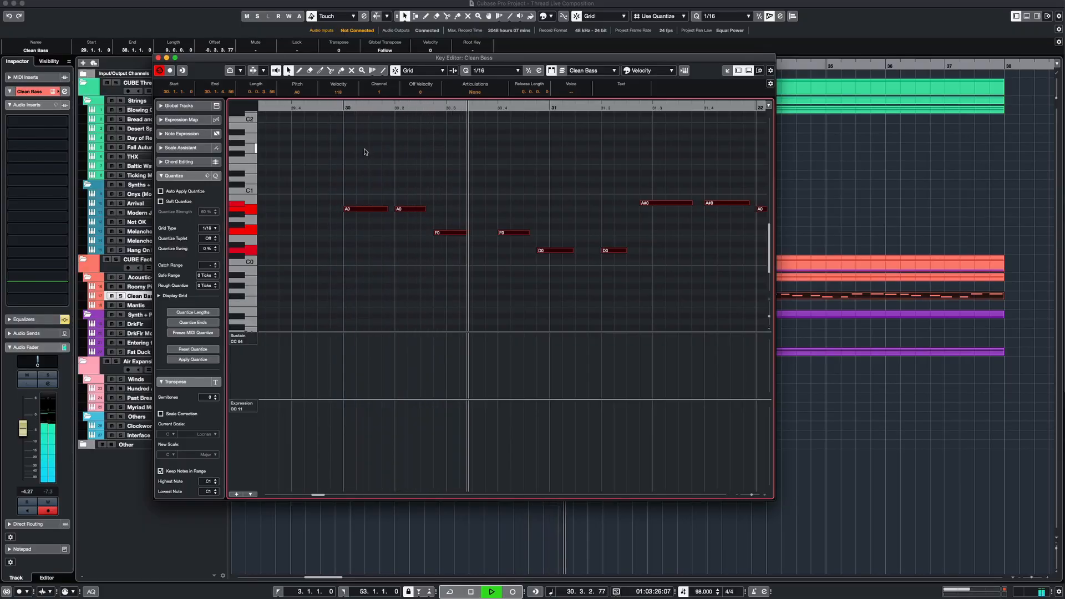
Lower the A#0 notes of the Clean Bass pattern an octave to A#-1 and close the note editor.
key("g")
key("g")
key("g")
key("g")
key("g")
key("g")
key("g")
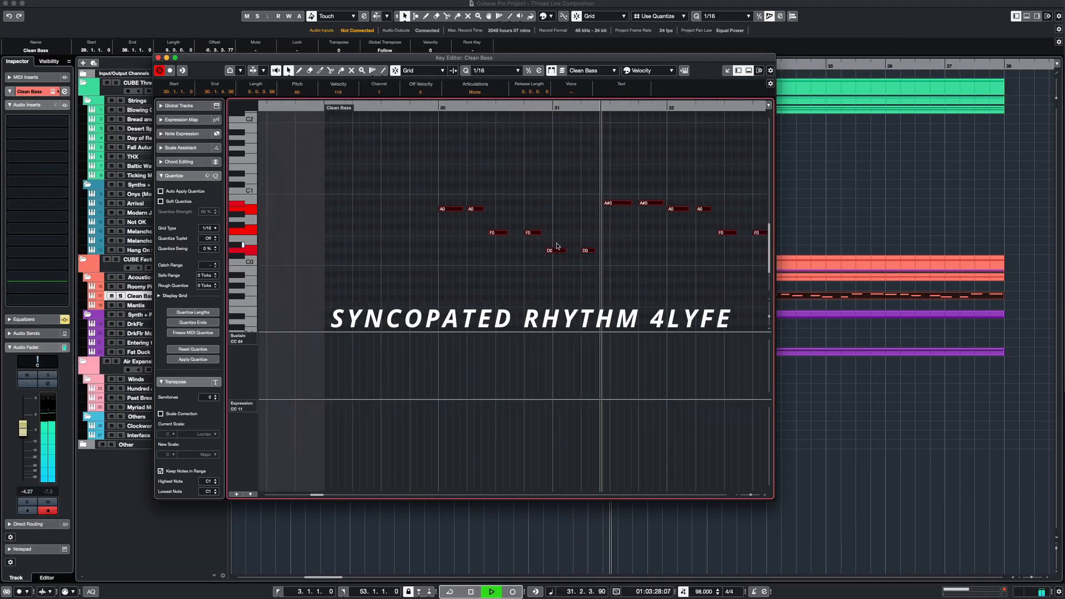
key("g")
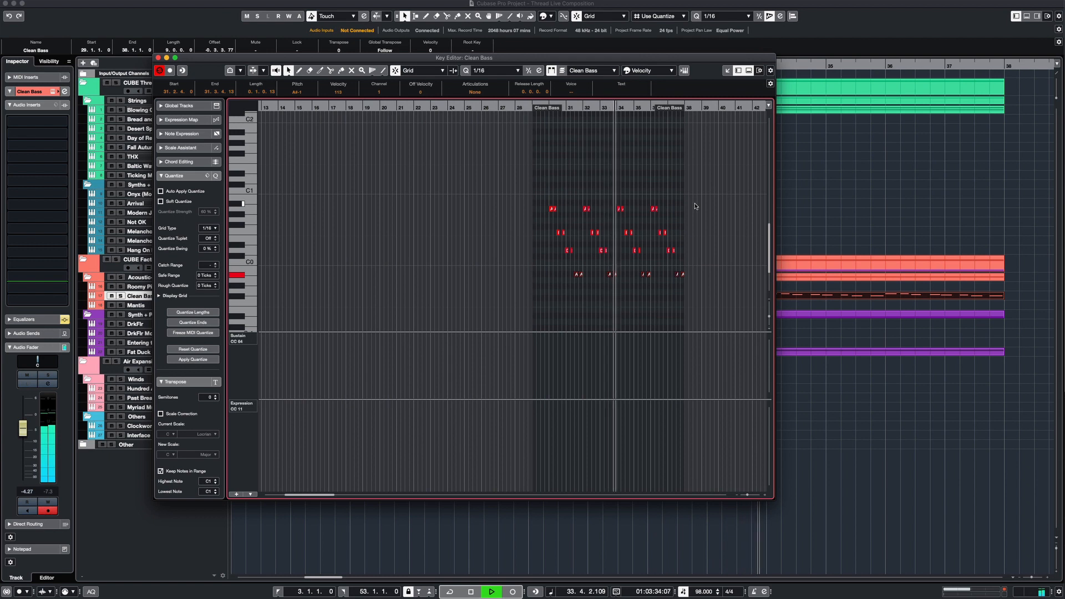
key("h")
key("h")
key("h")
key("h")
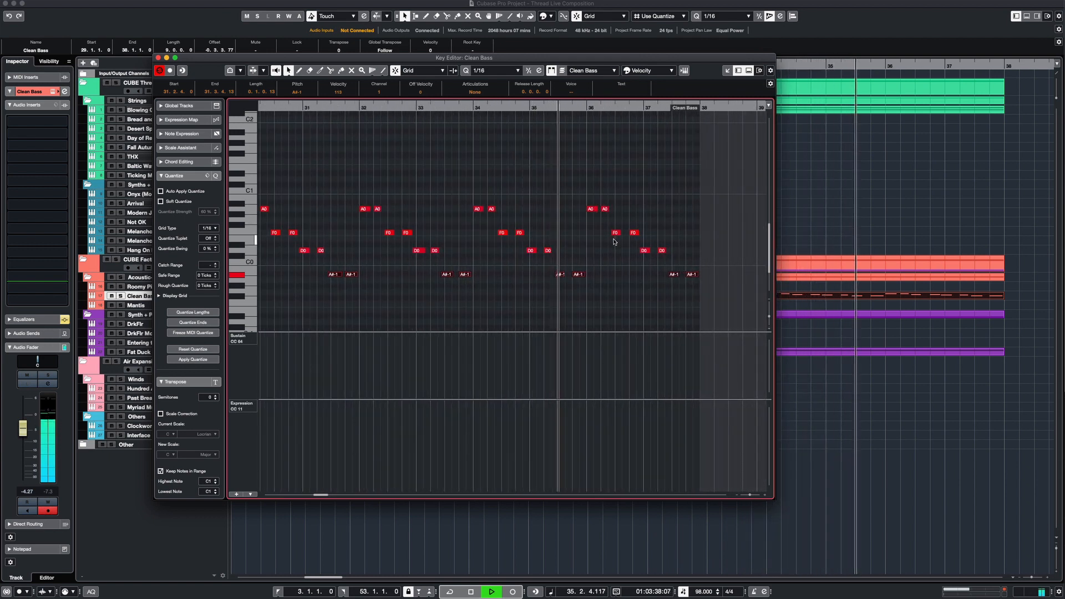
scroll(614, 239, "down", 1)
key("Return")
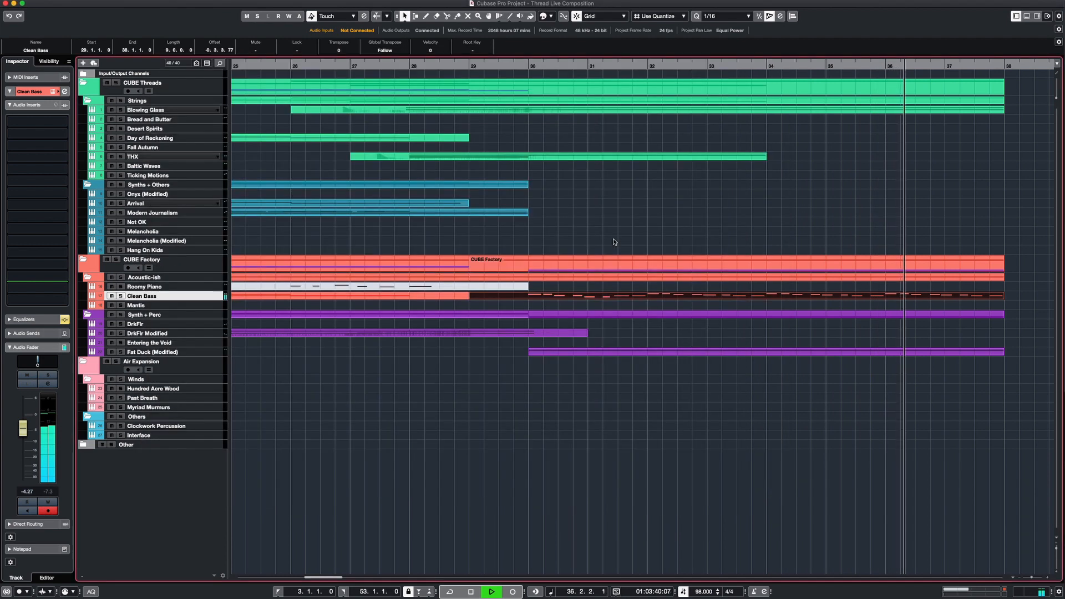
Set the playback position to bar 29 and copy the Clean Bass part starting there onto the Mantis track.
scroll(614, 240, "down", 4)
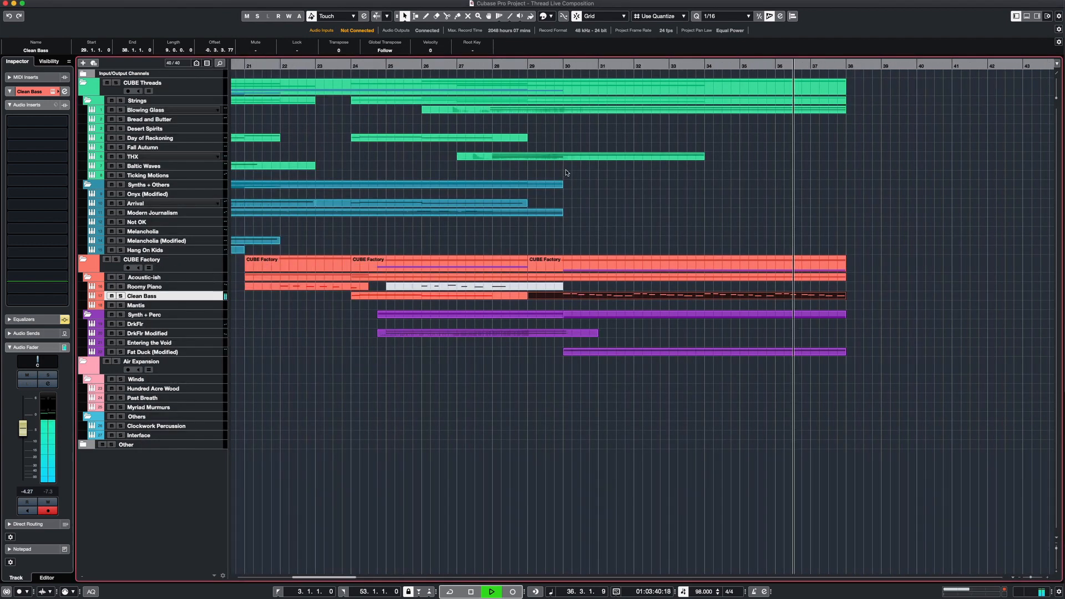
left_click(551, 65)
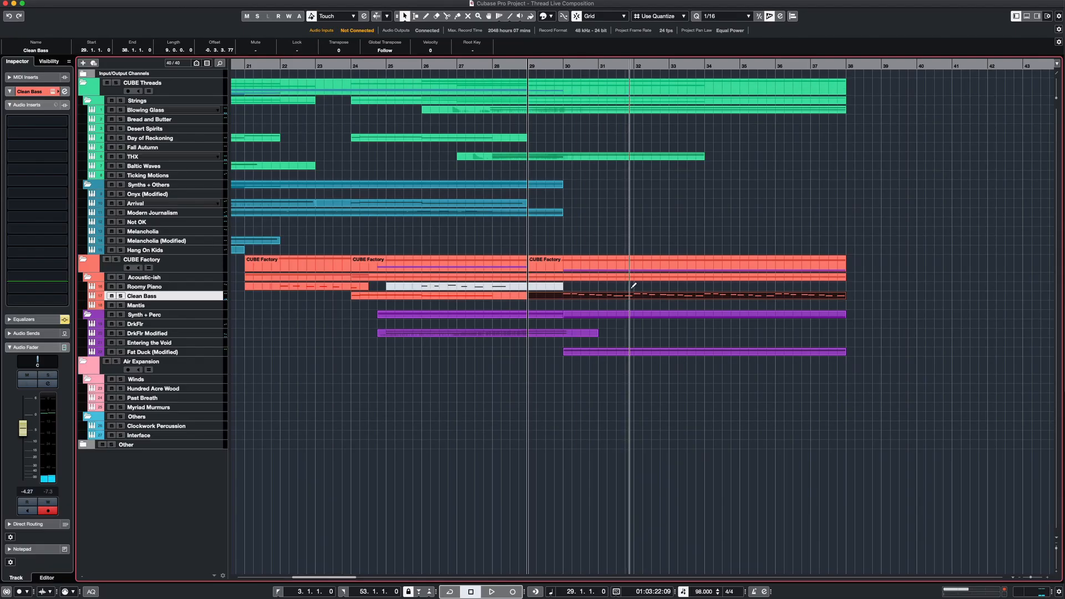
left_click_drag(622, 297, 622, 304)
Raise all notes of the copied Mantis part two octaves during playback and bring them back down one octave.
double_click(623, 304)
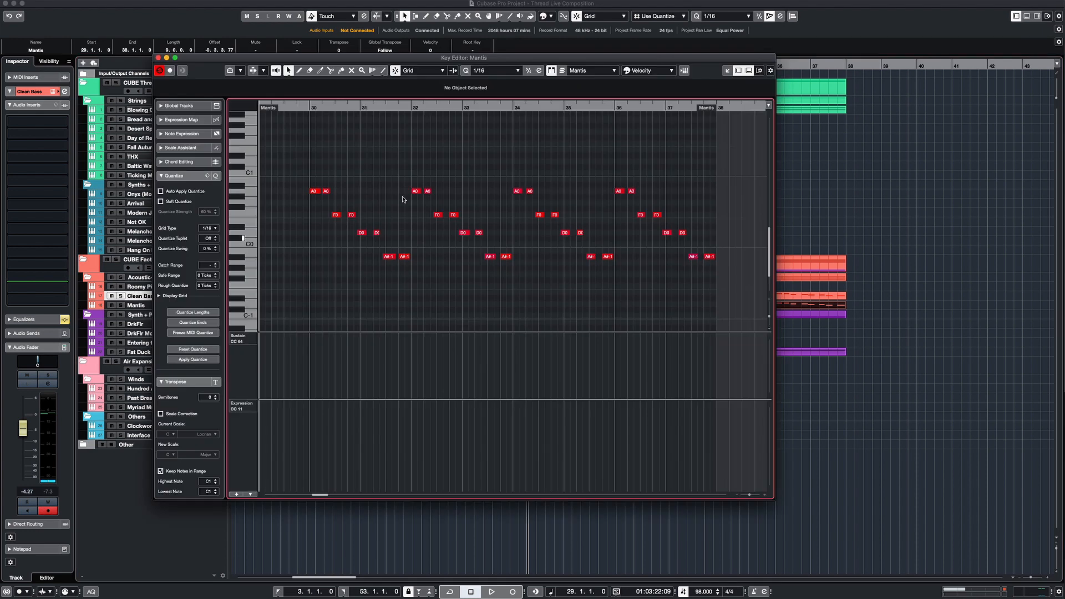
left_click(304, 107)
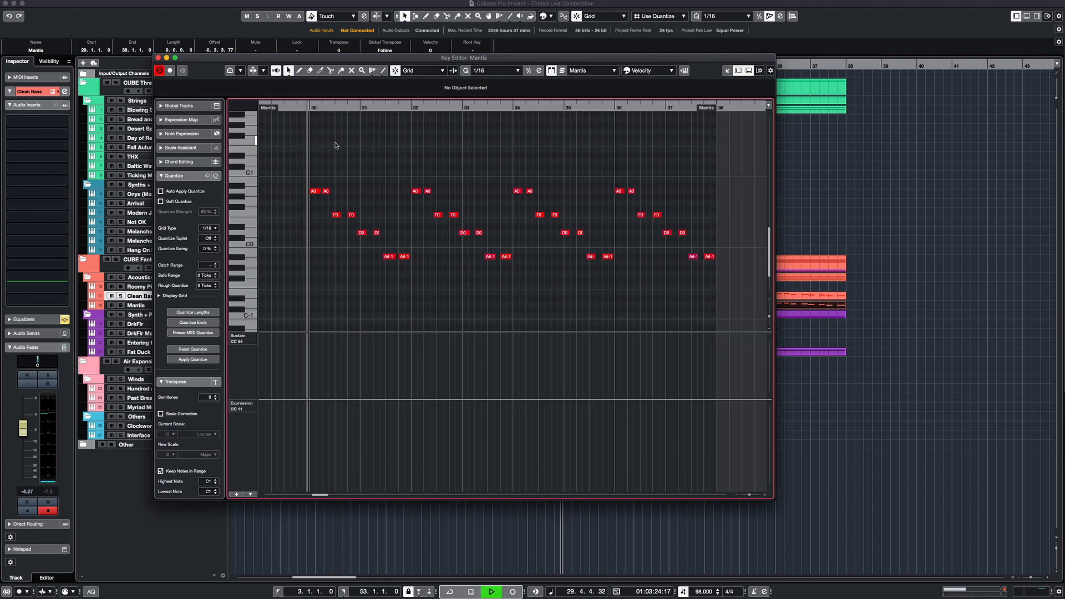
key("ctrl+a")
key("shift+Up")
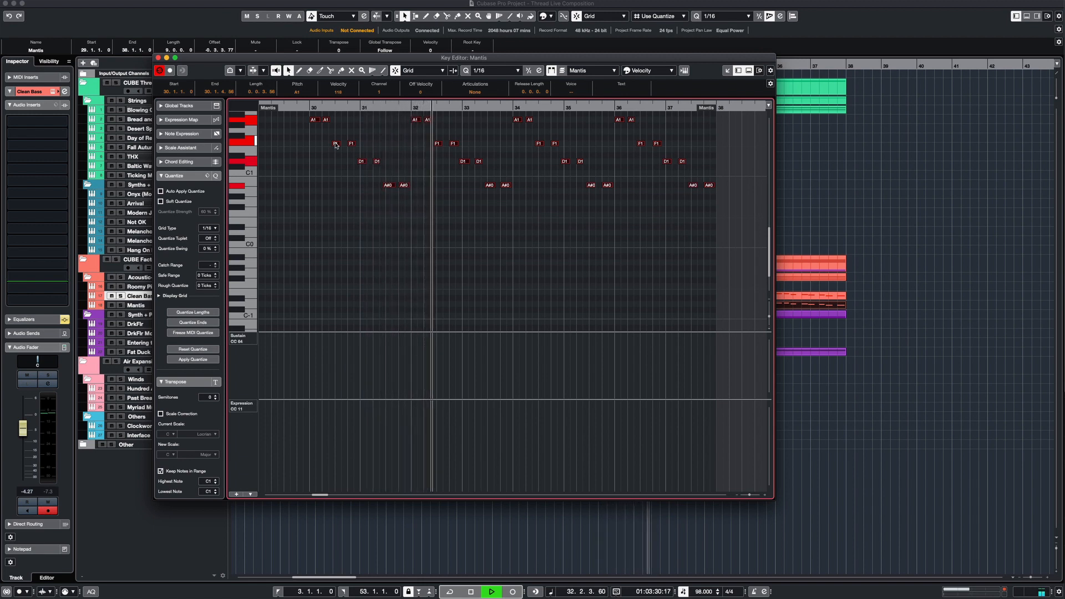
key("shift+Up")
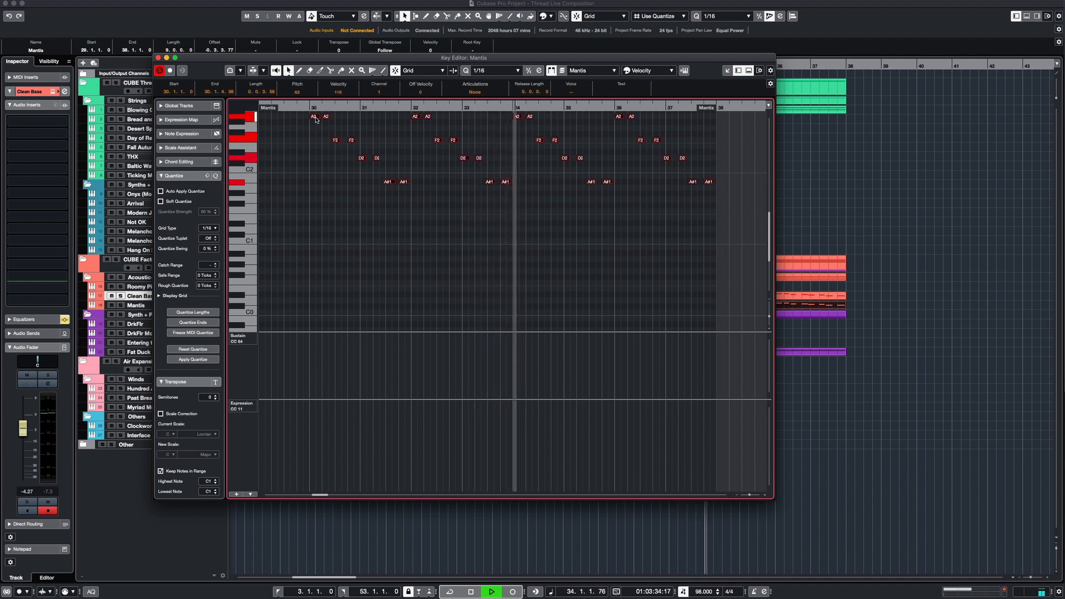
left_click_drag(315, 119, 319, 187)
key("Return")
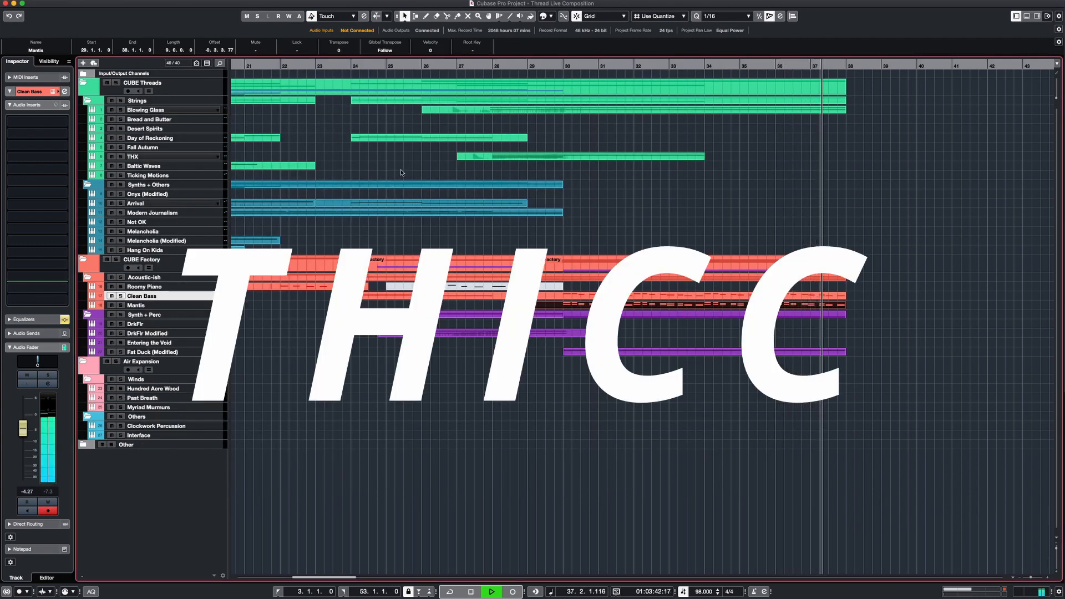
Replay the arrangement from bar 29 to check the Clean Bass and Mantis lines together.
key("space")
left_click(524, 65)
key("space")
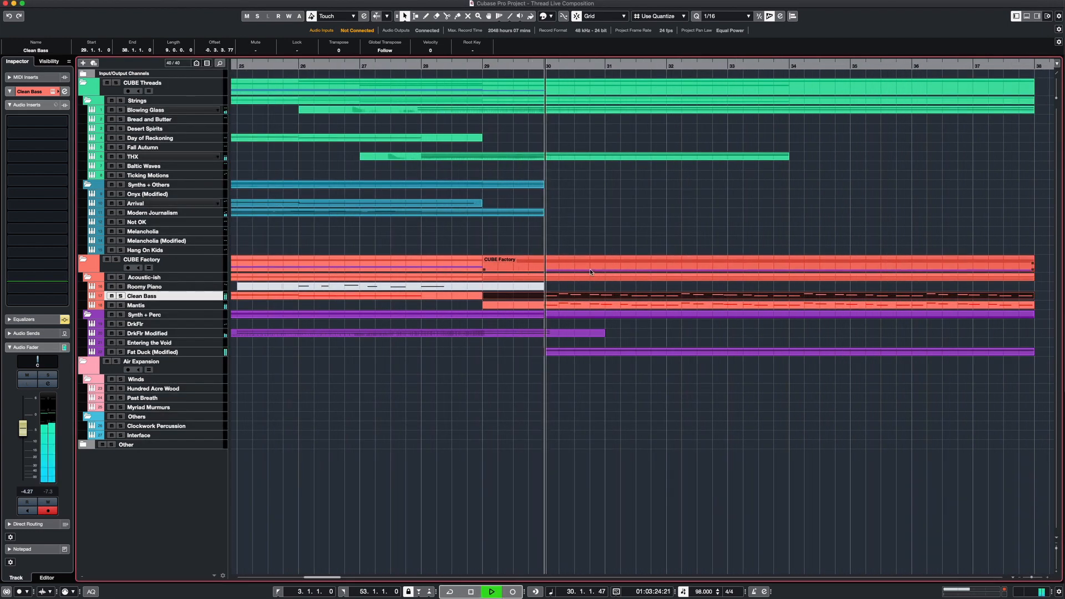
scroll(588, 270, "down", 2)
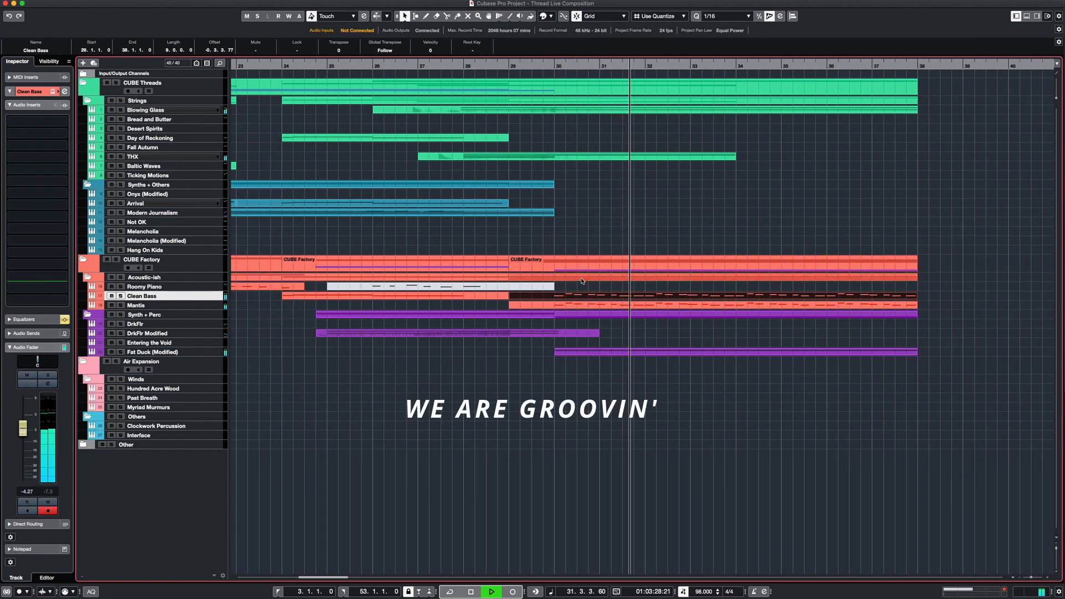
scroll(582, 281, "down", 1)
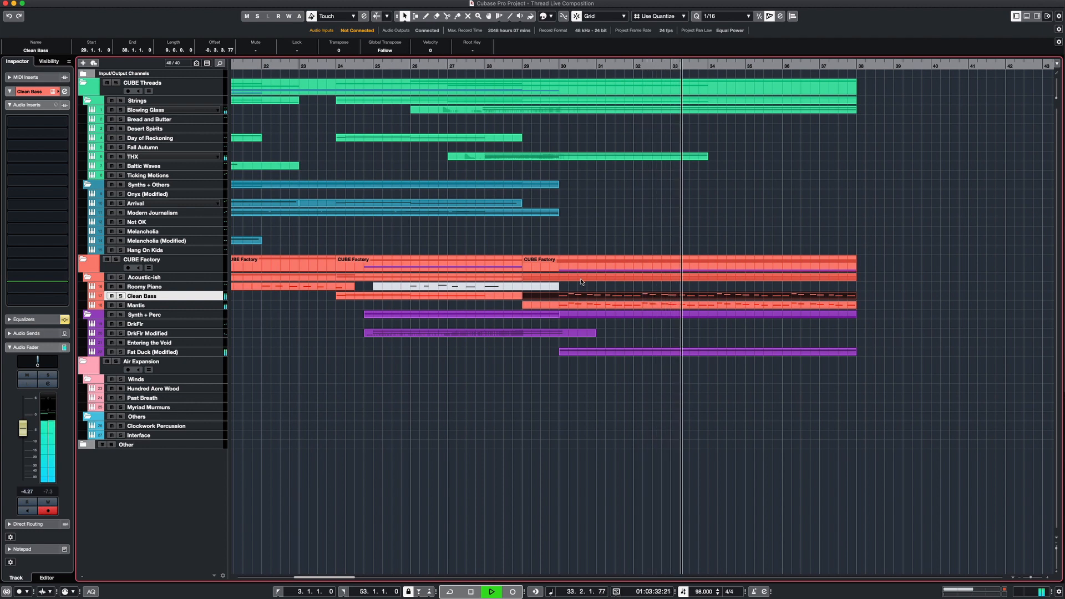
scroll(466, 351, "down", 1)
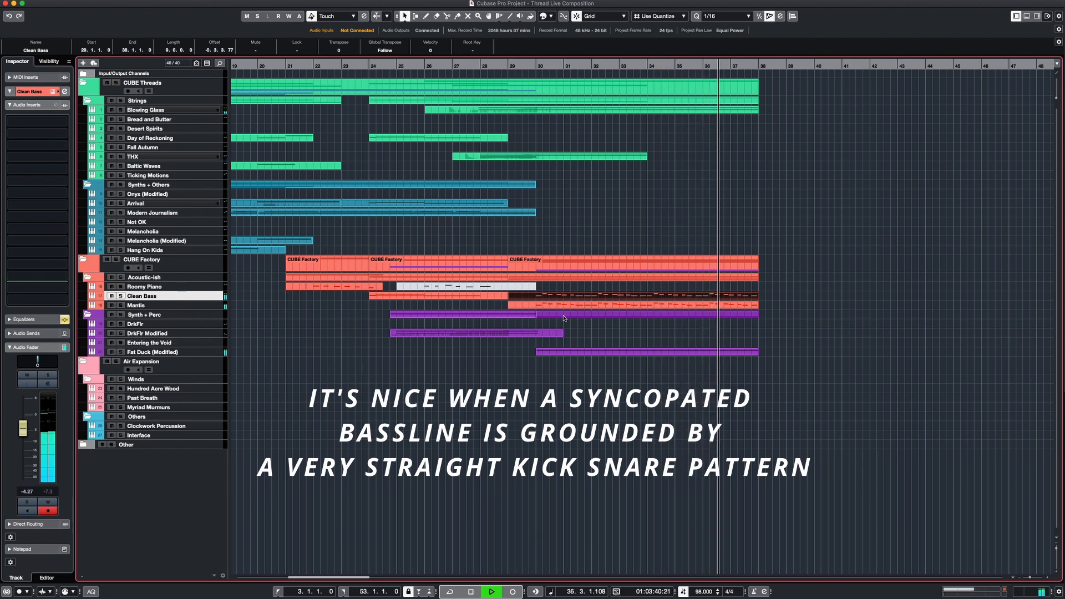
Let the Clean Bass and Mantis lines play through to their end at bar 38, then stop playback.
scroll(506, 317, "down", 1)
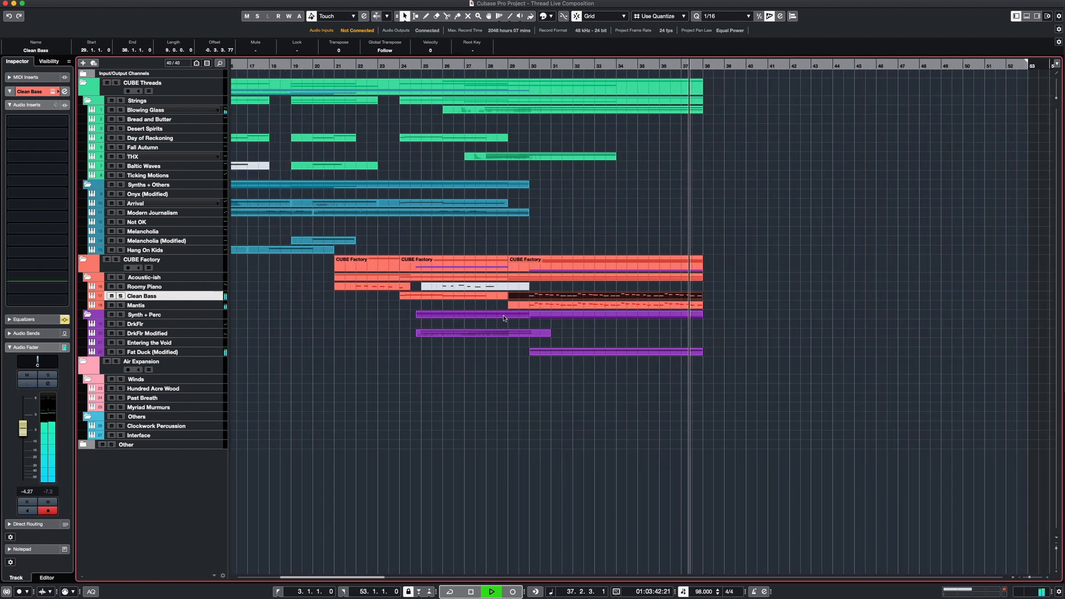
scroll(503, 317, "left", 3)
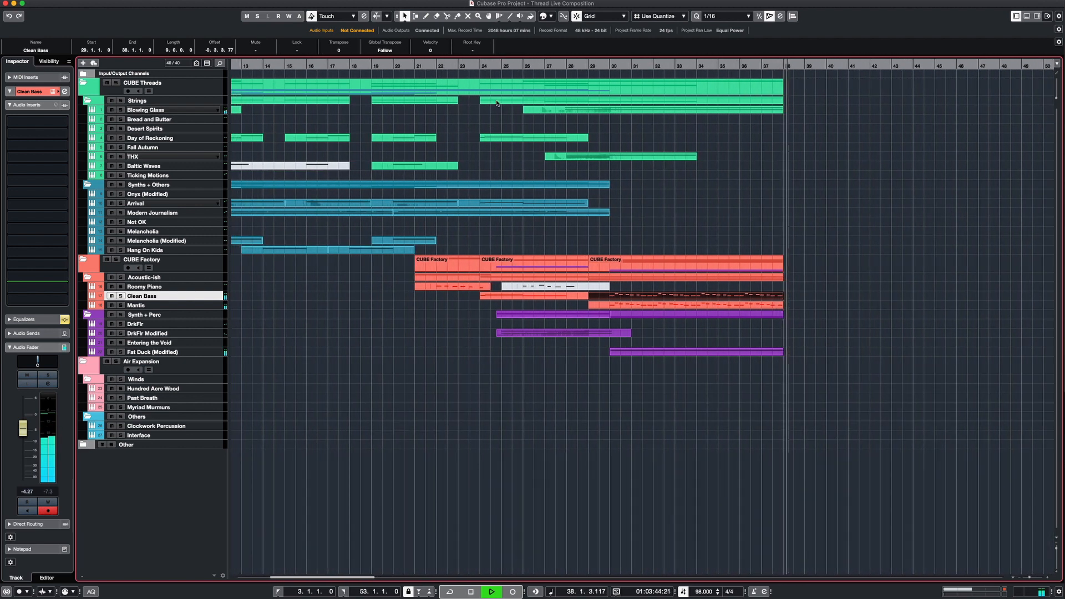
scroll(416, 135, "left", 4)
key("space")
scroll(412, 134, "down", 2)
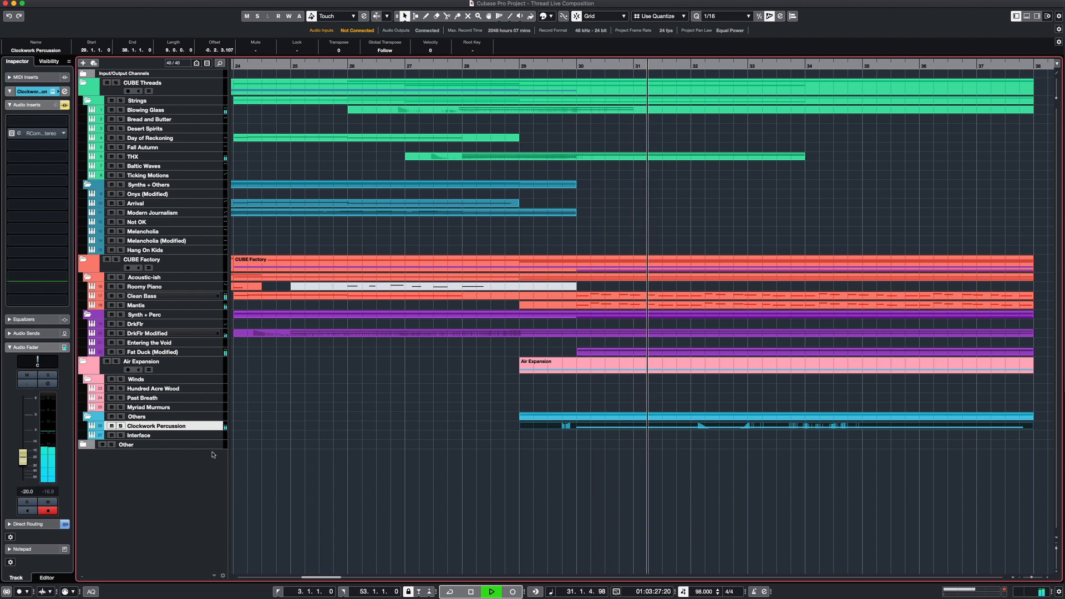
Review the Clockwork Percussion part against the rest of the arrangement during playback up to bar 38.
key("g")
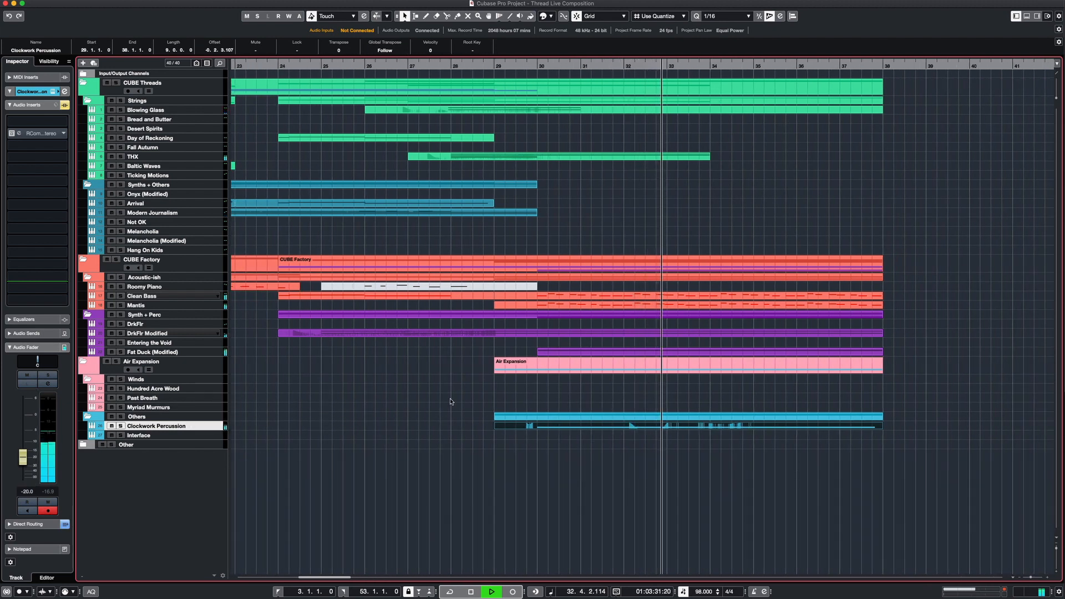
scroll(450, 401, "down", 4)
scroll(451, 402, "left", 6)
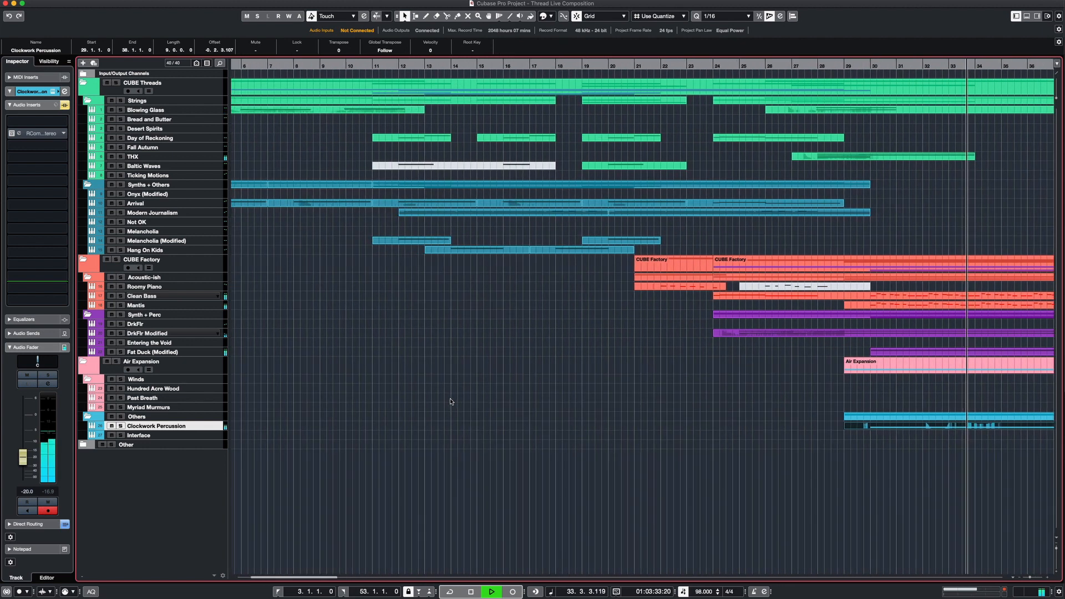
scroll(450, 401, "right", 4)
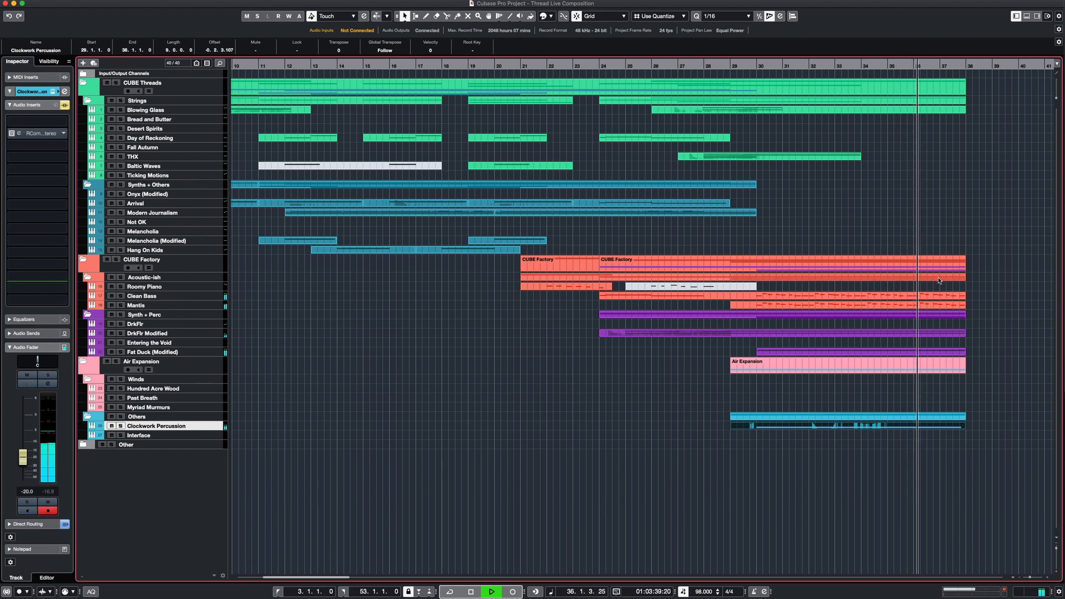
scroll(939, 280, "up", 1)
scroll(939, 280, "down", 3)
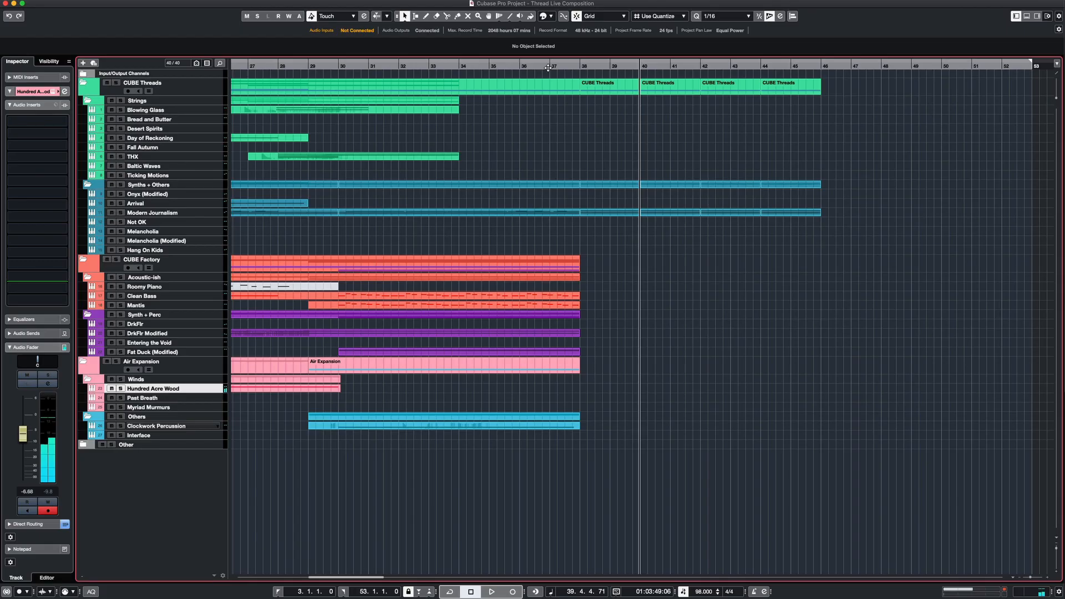
Record a Hundred Acre Wood part from bar 38, split it at bar 46 and delete the leftover end.
key("space")
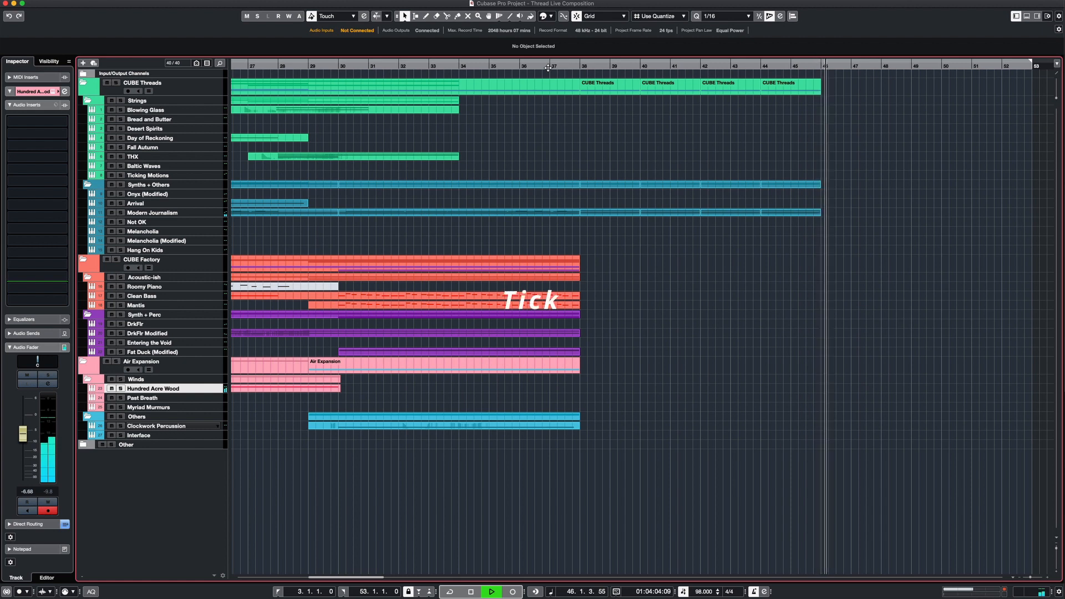
key("shift+KP_Multiply")
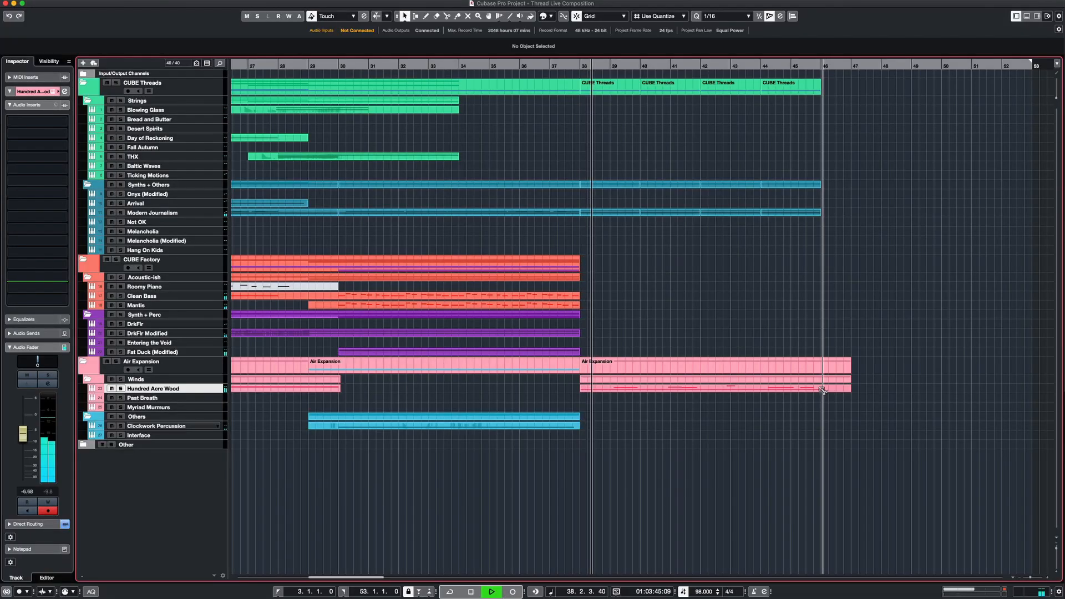
left_click(822, 391, "alt")
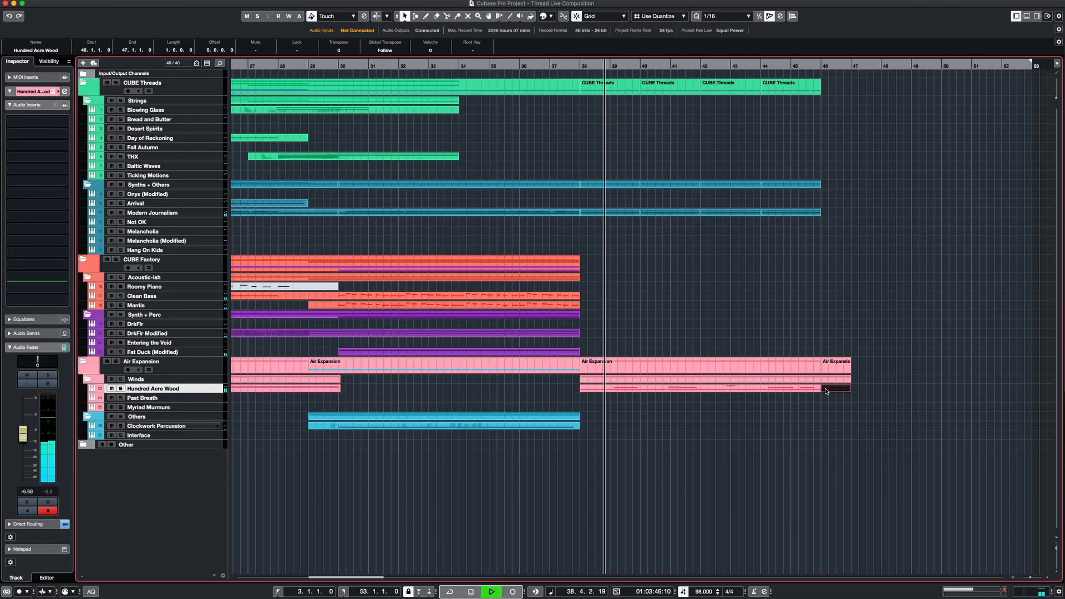
key("Delete")
Lower the A3 note of the new Hundred Acre Wood part an octave to A2 and close the note editor.
double_click(778, 388)
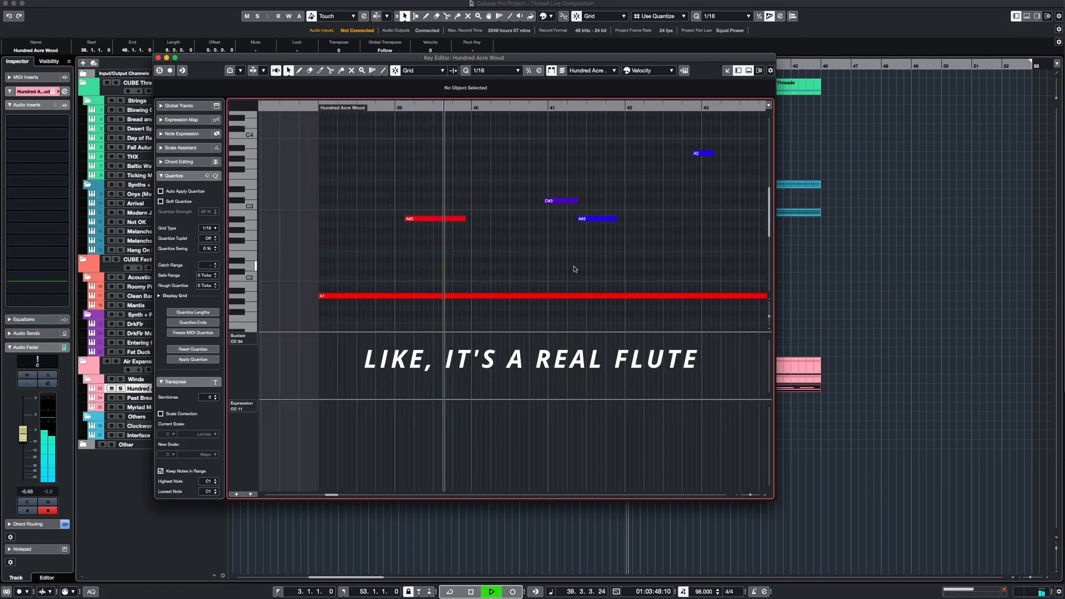
key("g")
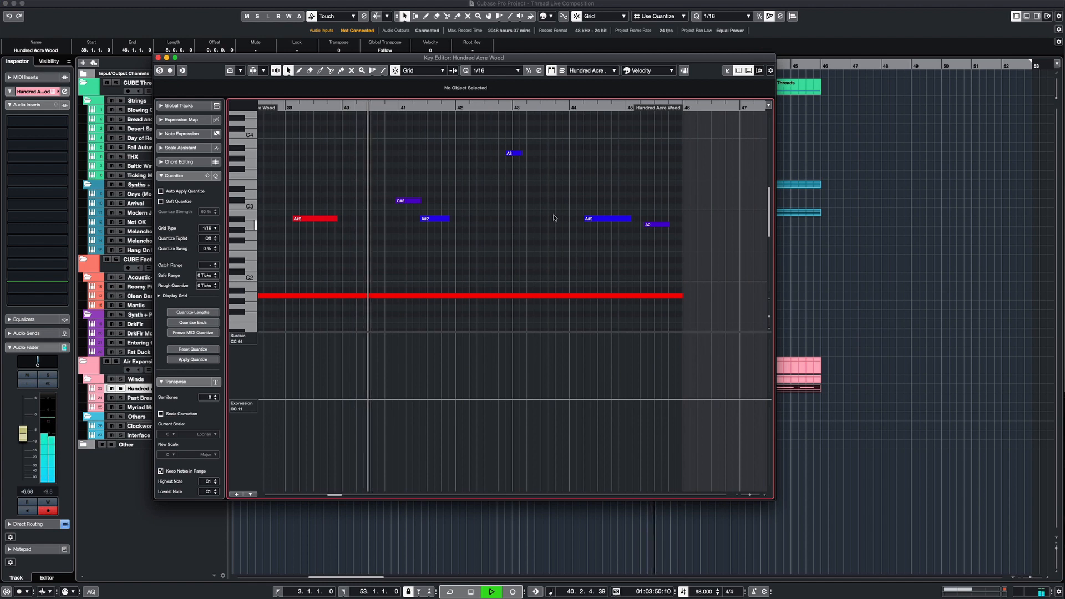
left_click_drag(539, 169, 493, 147)
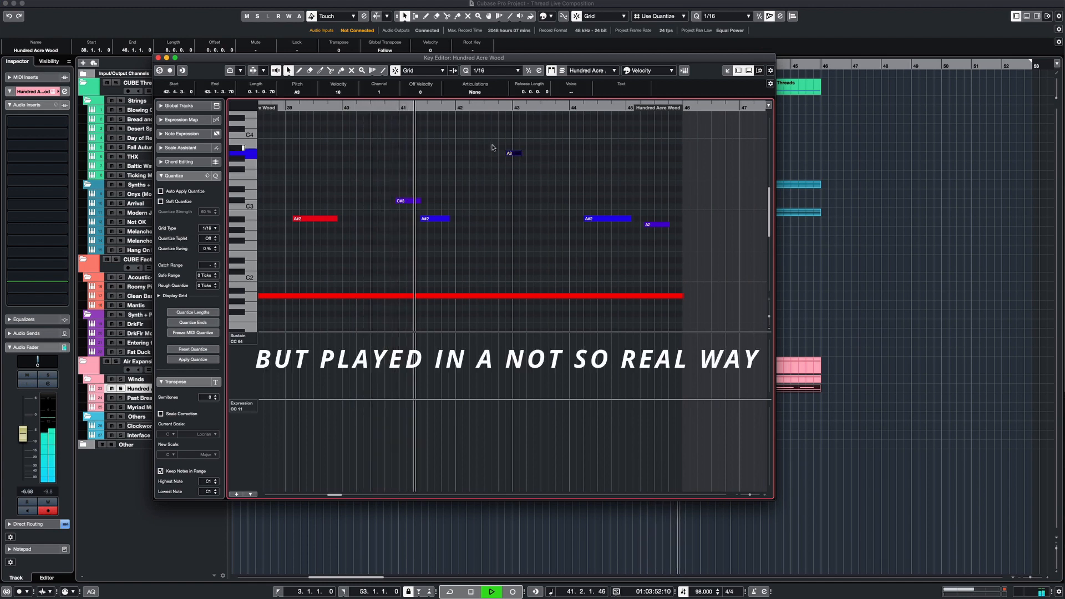
key("shift+Down")
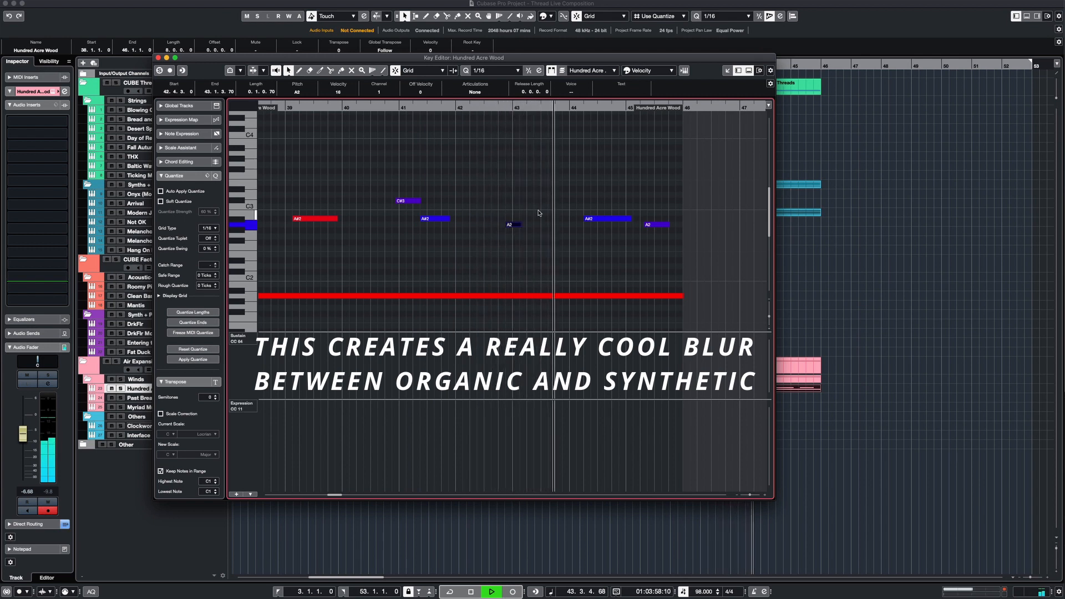
key("Escape")
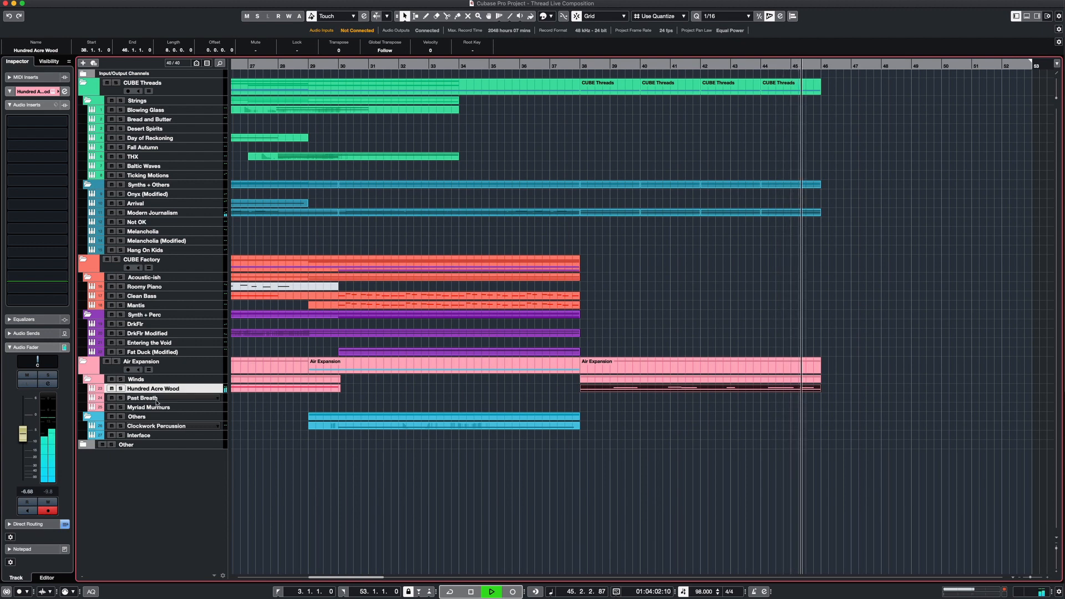
Stop playback and select the Baltic Waves track.
key("space")
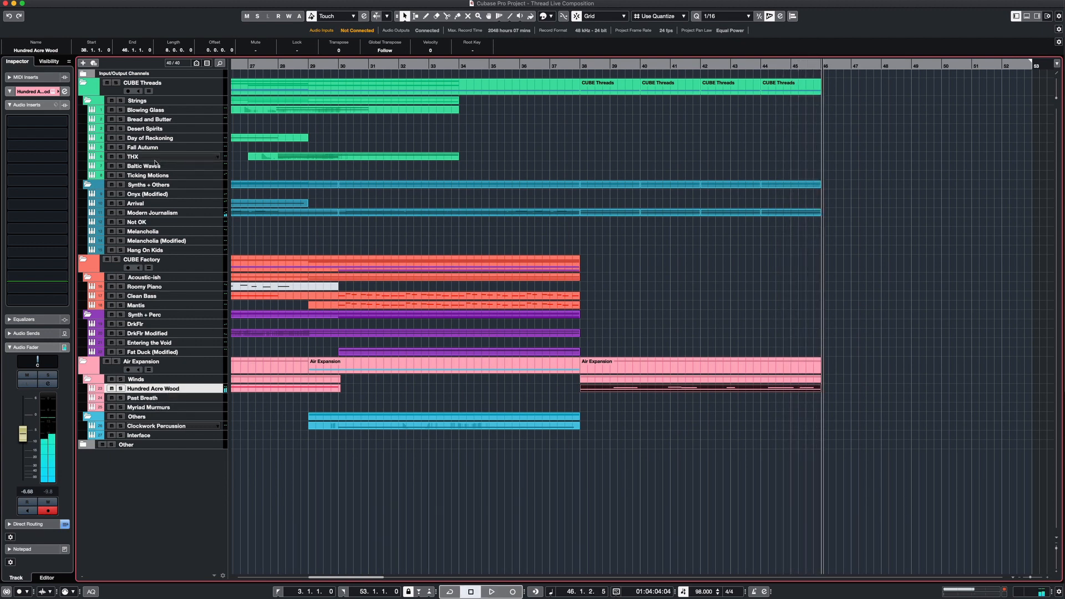
left_click(166, 167)
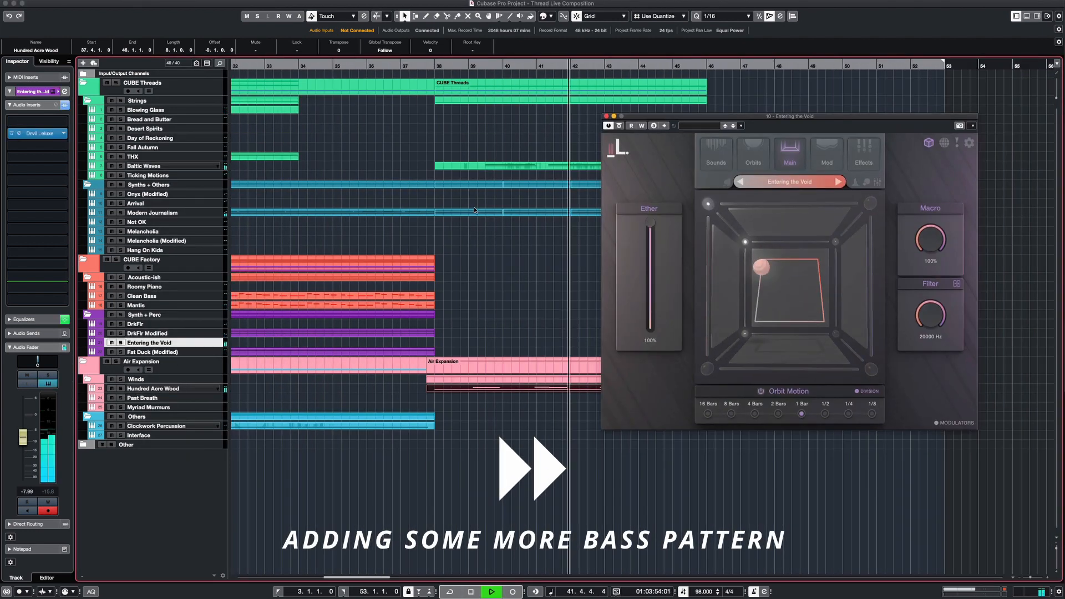
Replay the arrangement from bar 37 past bar 46 to check the Entering the Void and Baltic Waves parts together, then stop.
key("space")
left_click(402, 65)
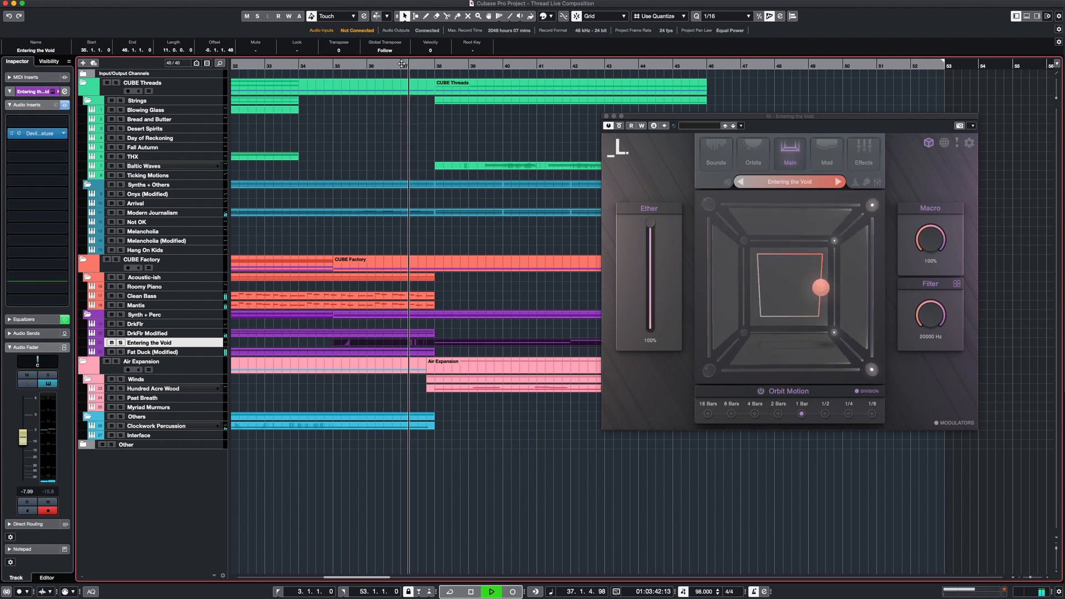
scroll(453, 166, "up", 2)
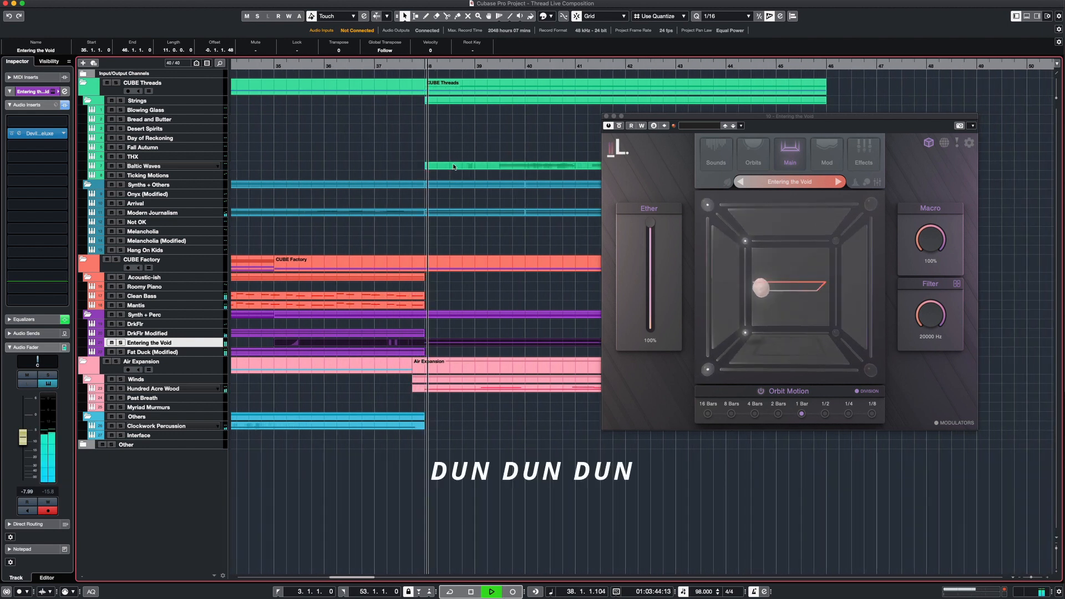
scroll(454, 166, "right", 2)
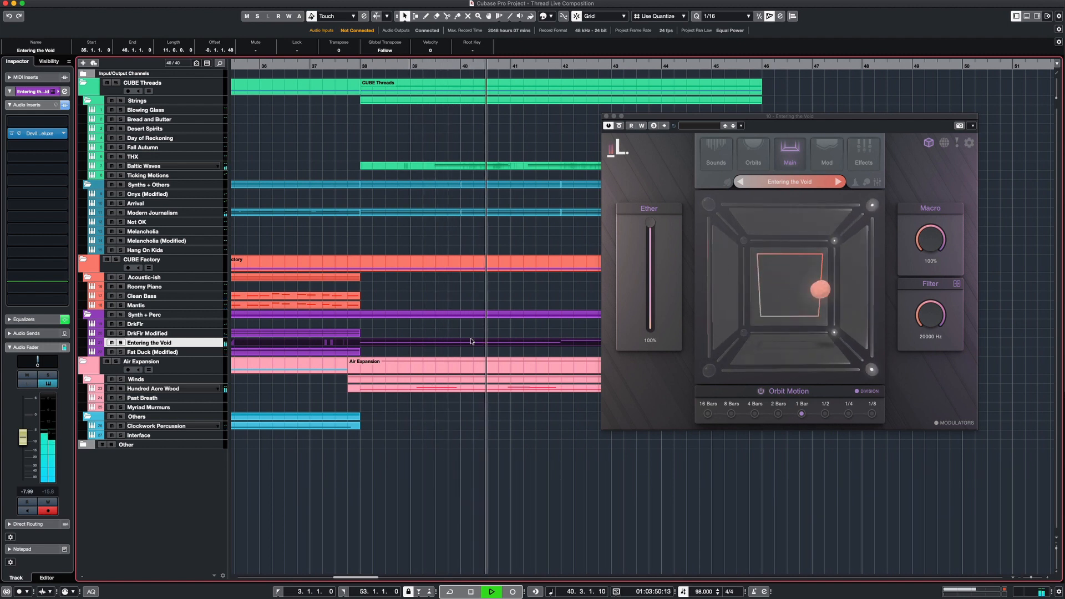
scroll(473, 339, "down", 3)
scroll(474, 339, "right", 1)
scroll(475, 339, "right", 1)
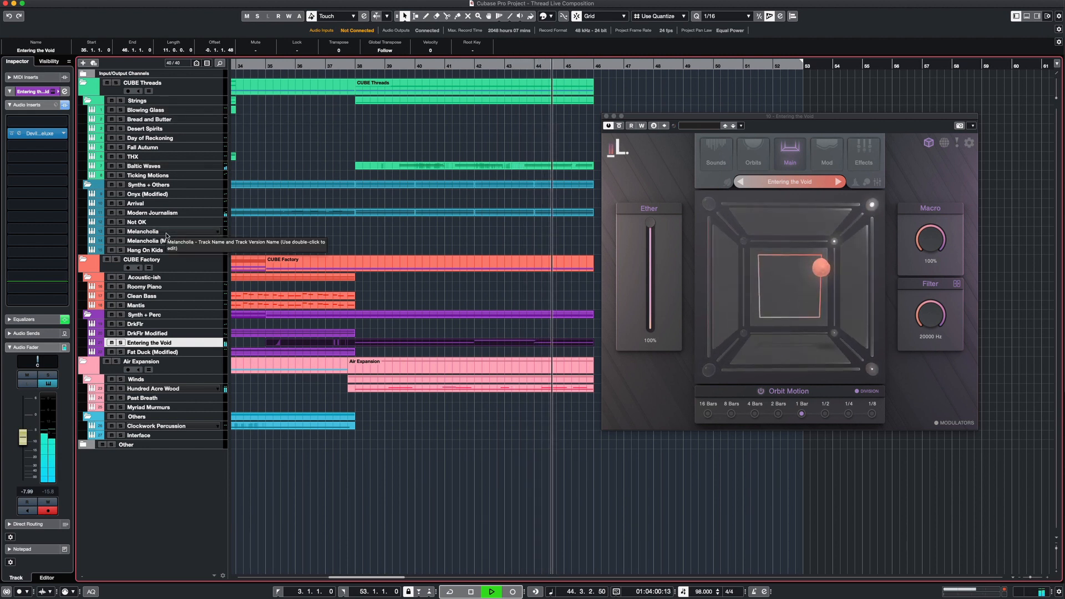
scroll(445, 256, "right", 3)
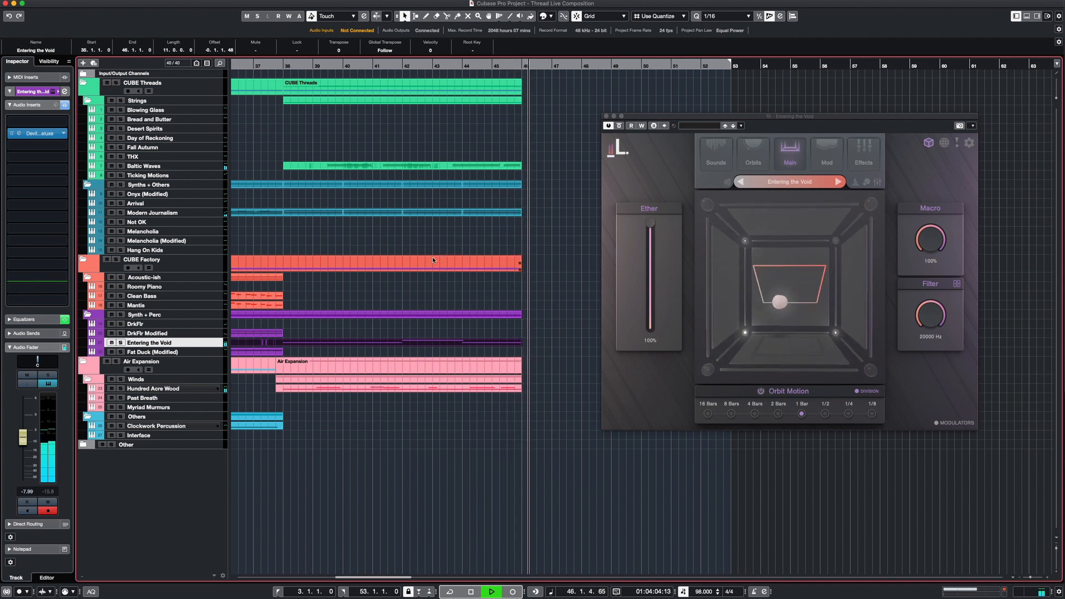
key("space")
Select the Melancholia track, close its instrument window and record a part from bar 37.
left_click(170, 232)
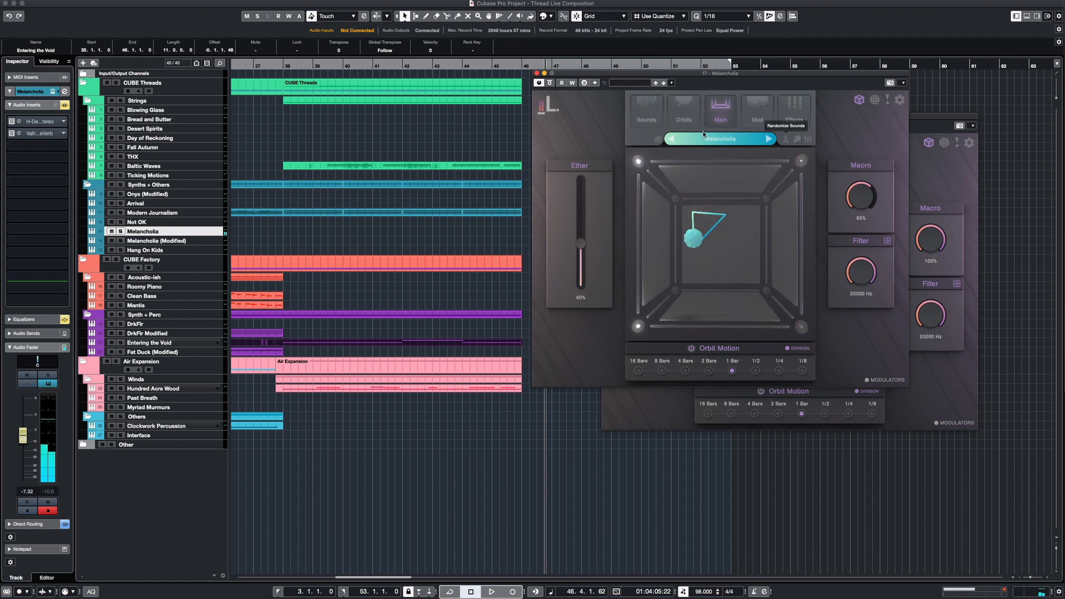
left_click(536, 73)
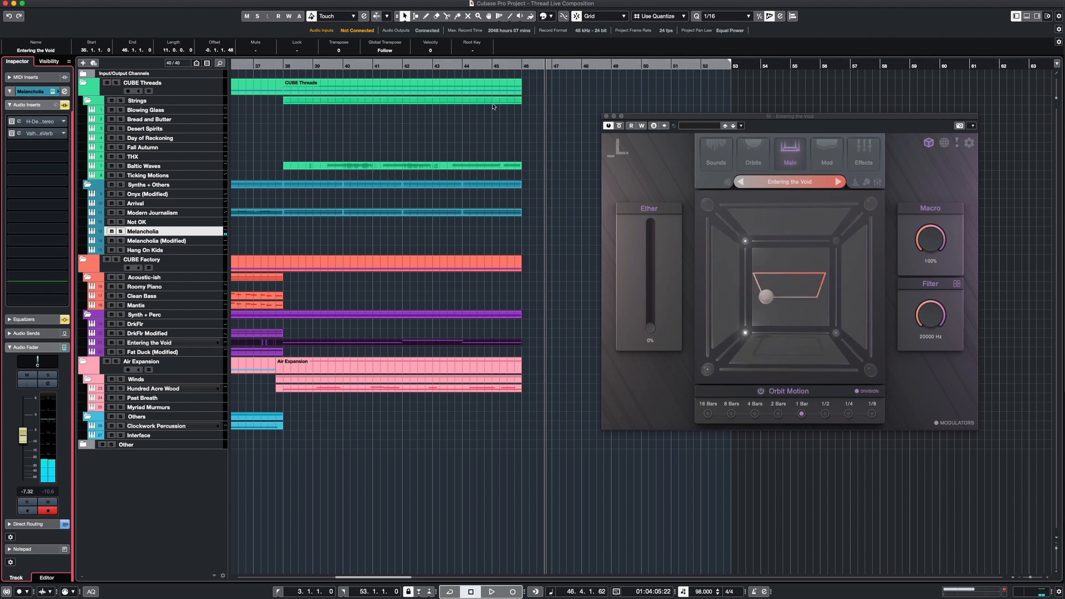
left_click(254, 67)
key("space")
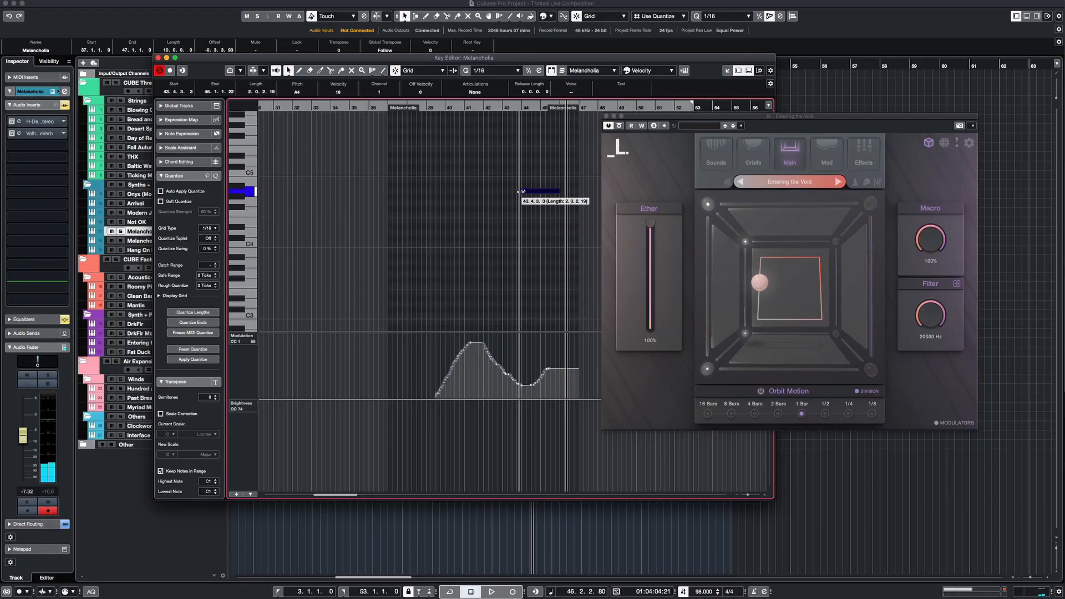
Extend the Melancholia A4 note's start back to 37.4.3.0, redraw the modulation rise up to bar 41, and close the note editor during playback.
left_click_drag(520, 191, 424, 201)
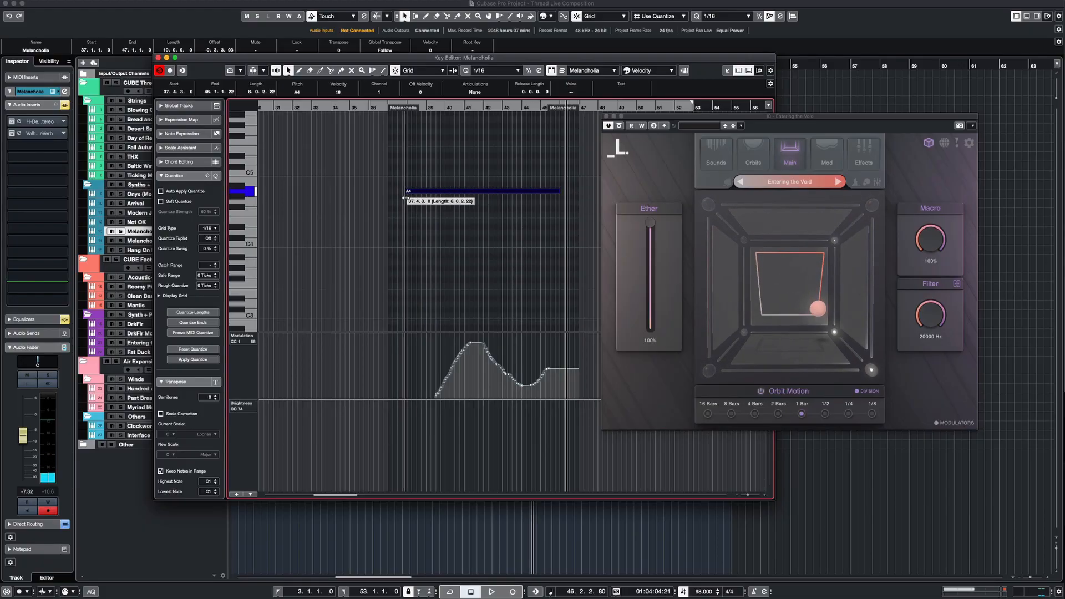
left_click_drag(418, 378, 404, 391)
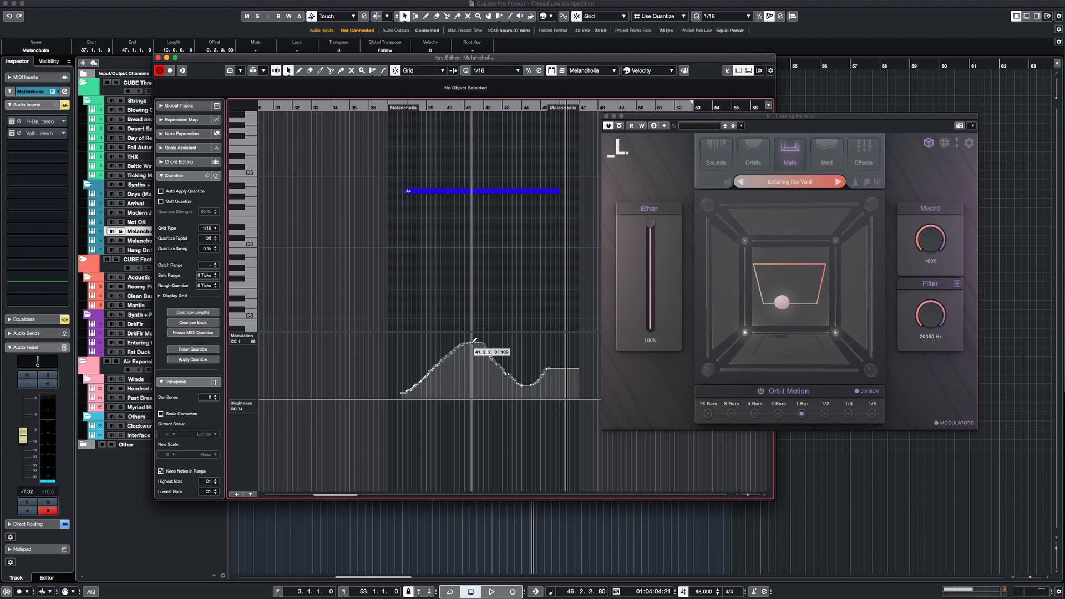
left_click(385, 108)
key("space")
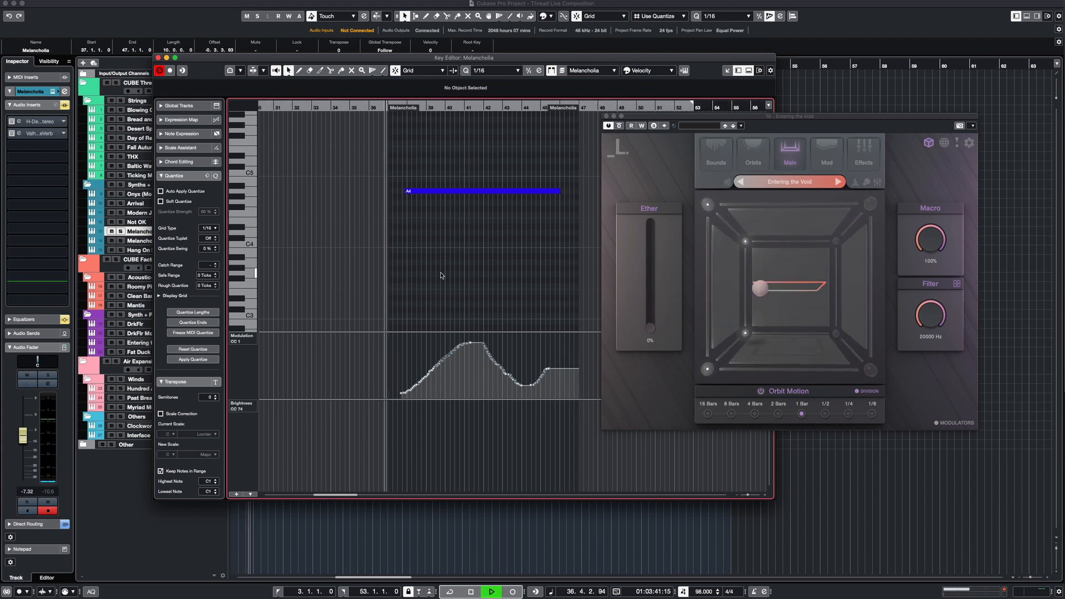
key("Return")
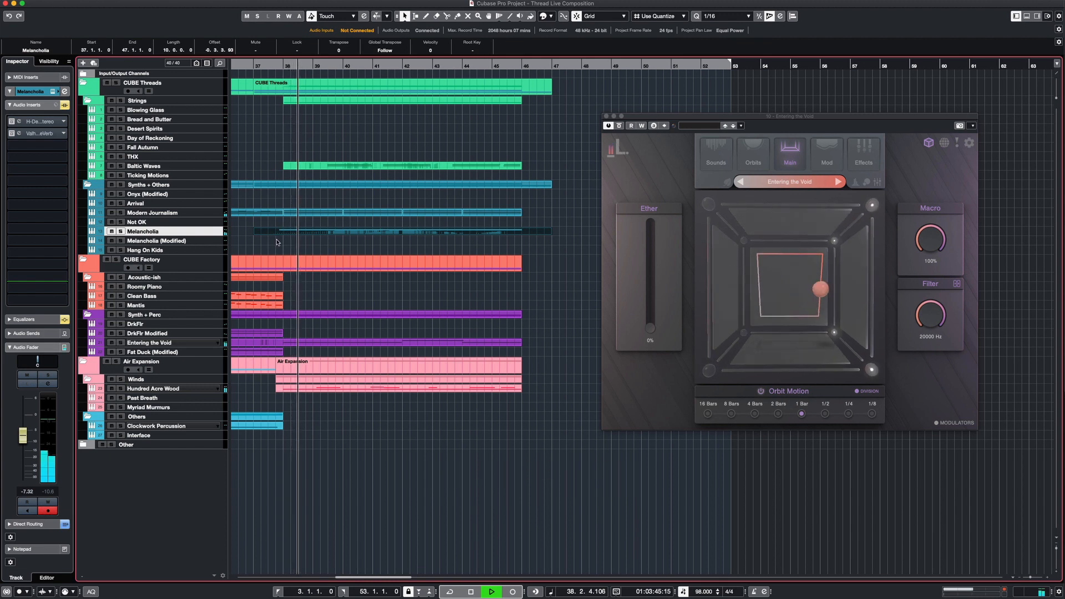
Lower the Melancholia track's volume to -11.4 dB and activate its ValhallaVintageVerb insert.
key("g")
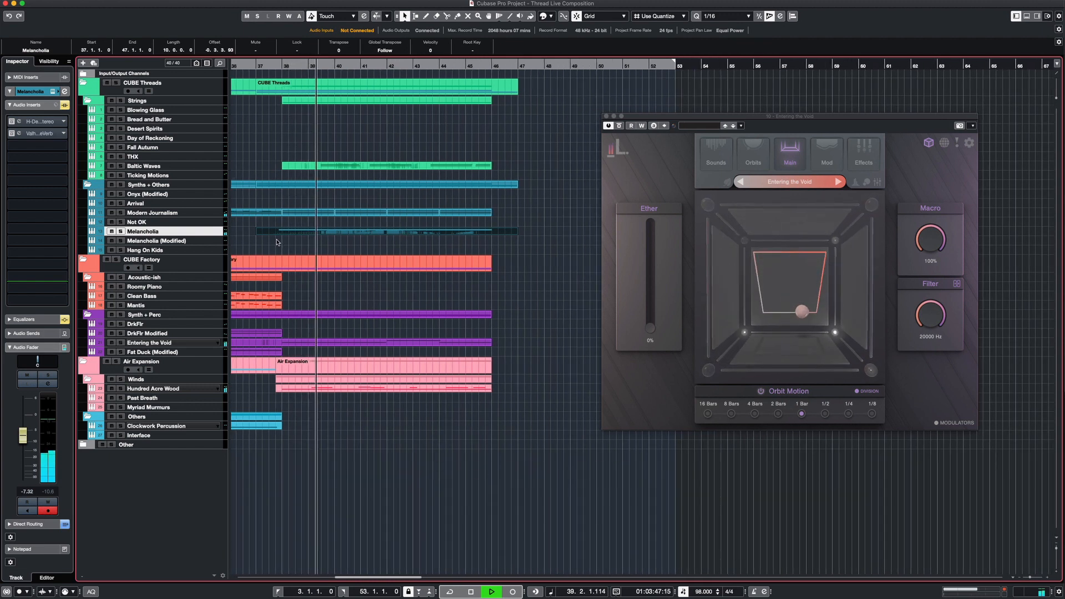
scroll(278, 243, "down", 1)
scroll(278, 242, "left", 2)
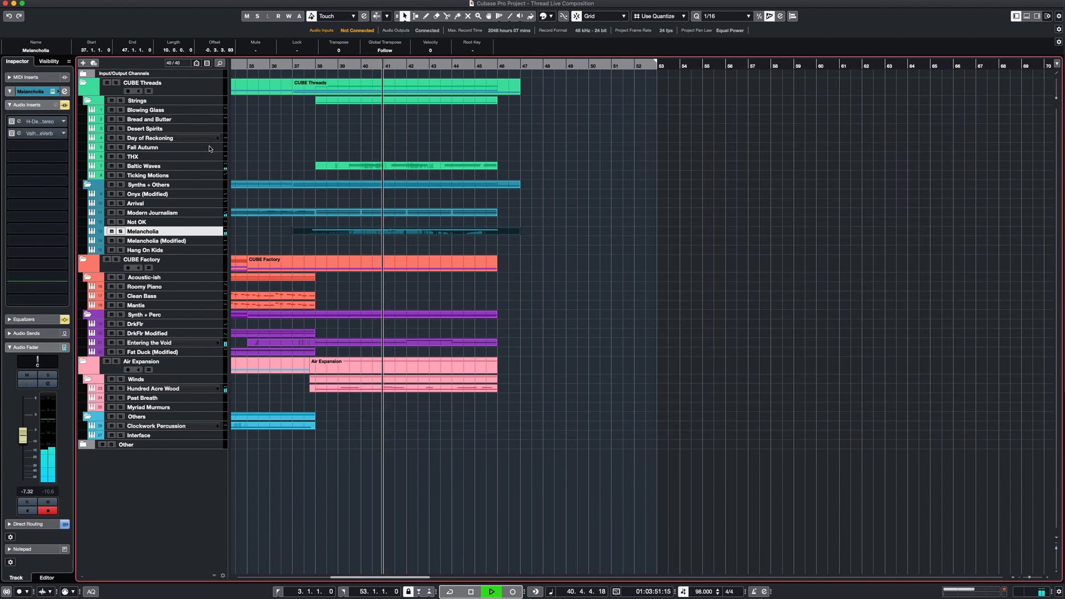
left_click_drag(23, 435, 26, 436)
left_click(10, 134)
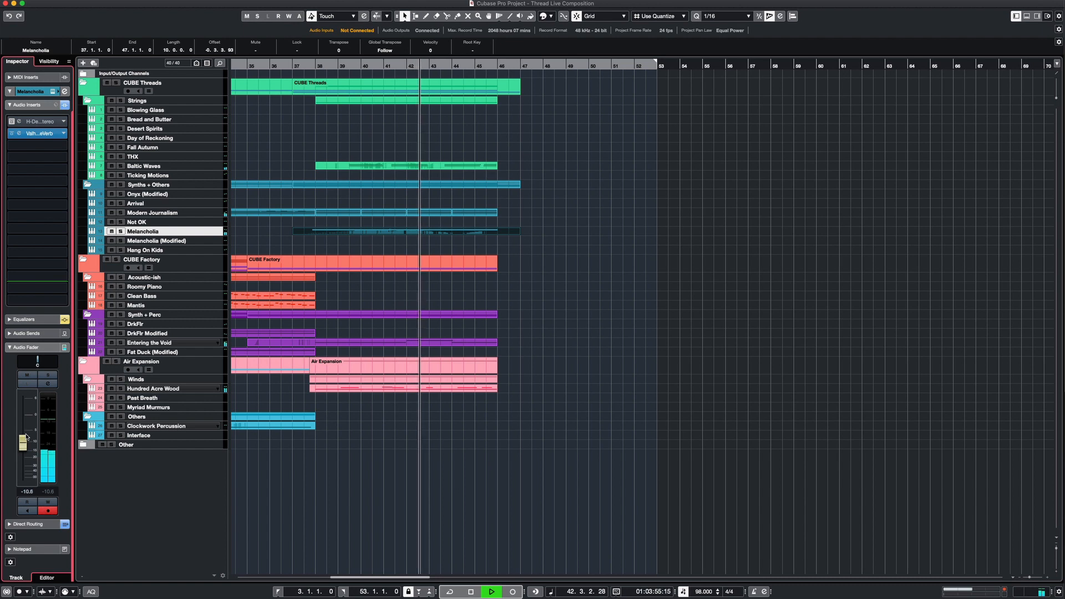
Activate Melancholia's equalizer, move its dip to 963.7 Hz at -8.9 dB, and close the channel settings.
left_click(48, 383)
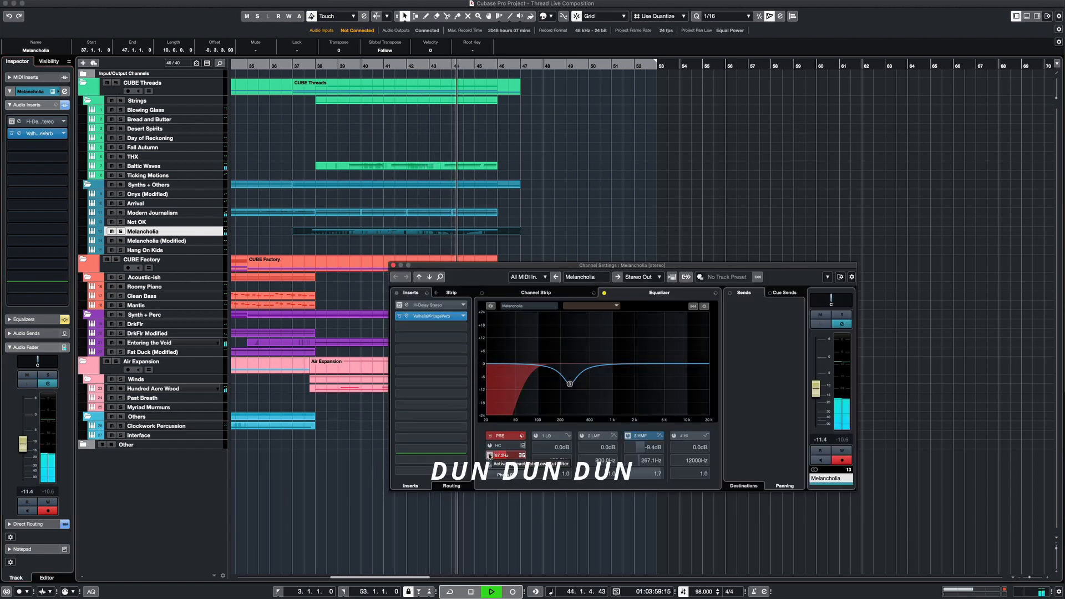
left_click(605, 293)
left_click_drag(570, 383, 610, 382)
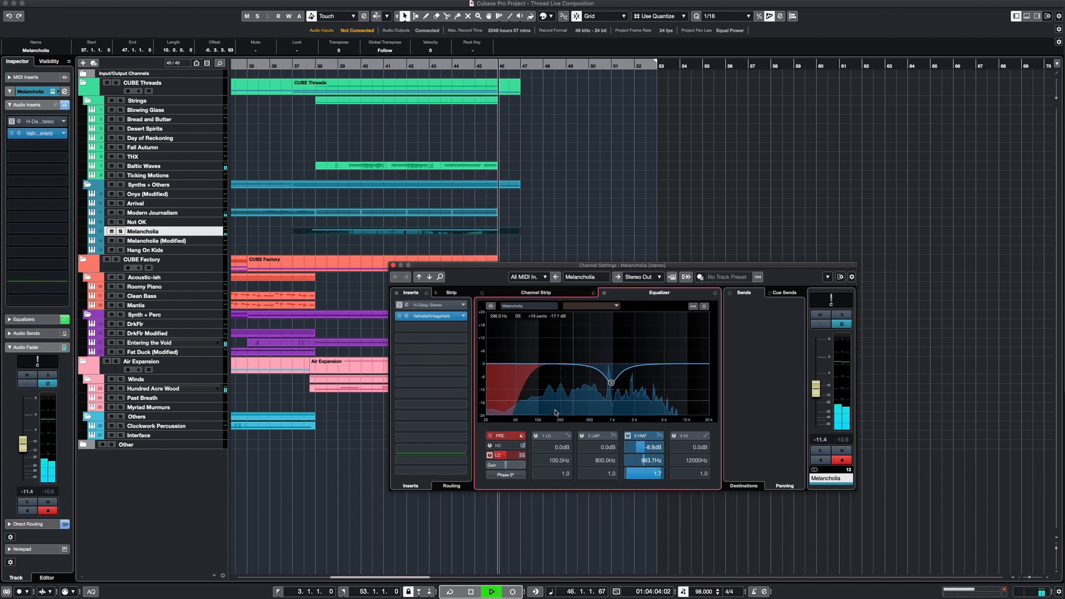
left_click(392, 266)
Play the piece from its beginning at bar 3 with the whole arrangement in view.
key("h")
key("h")
key("h")
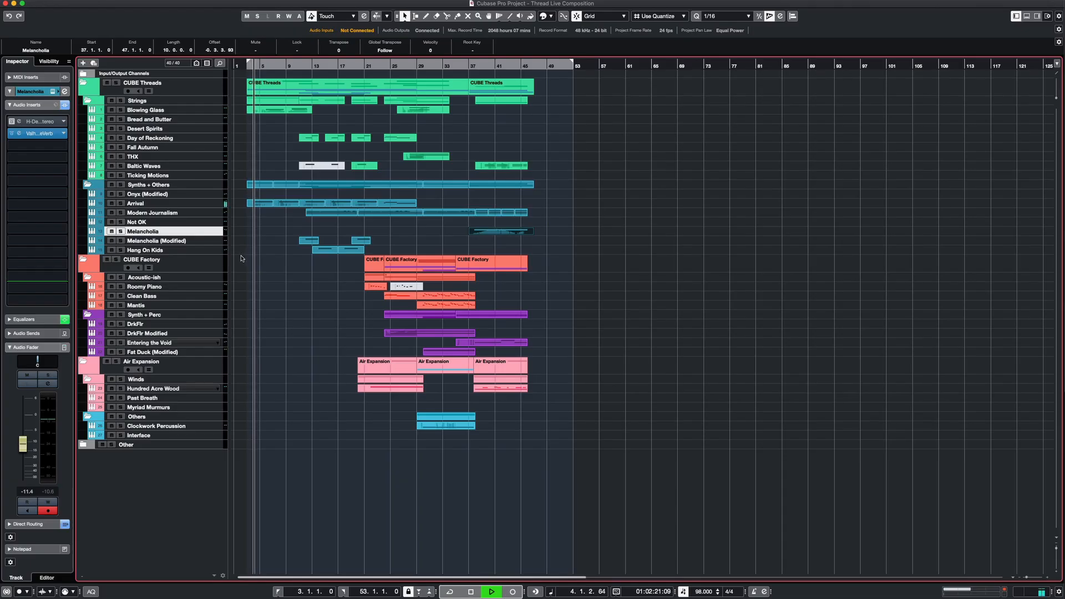
Select the Past Breath track and listen to the arrangement play through to bar 30.
scroll(241, 258, "up", 5)
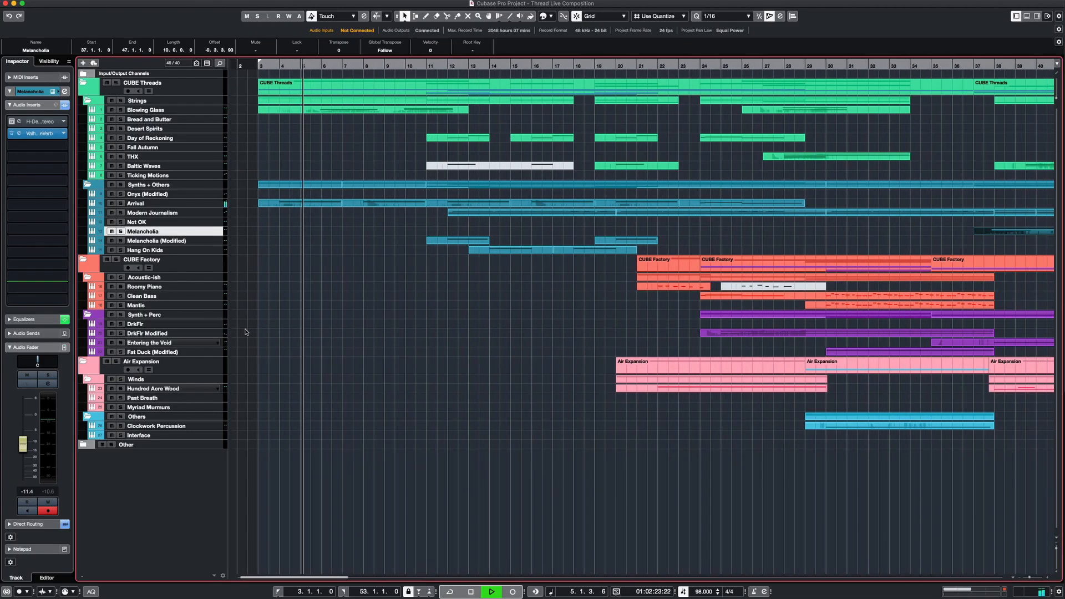
left_click(184, 399)
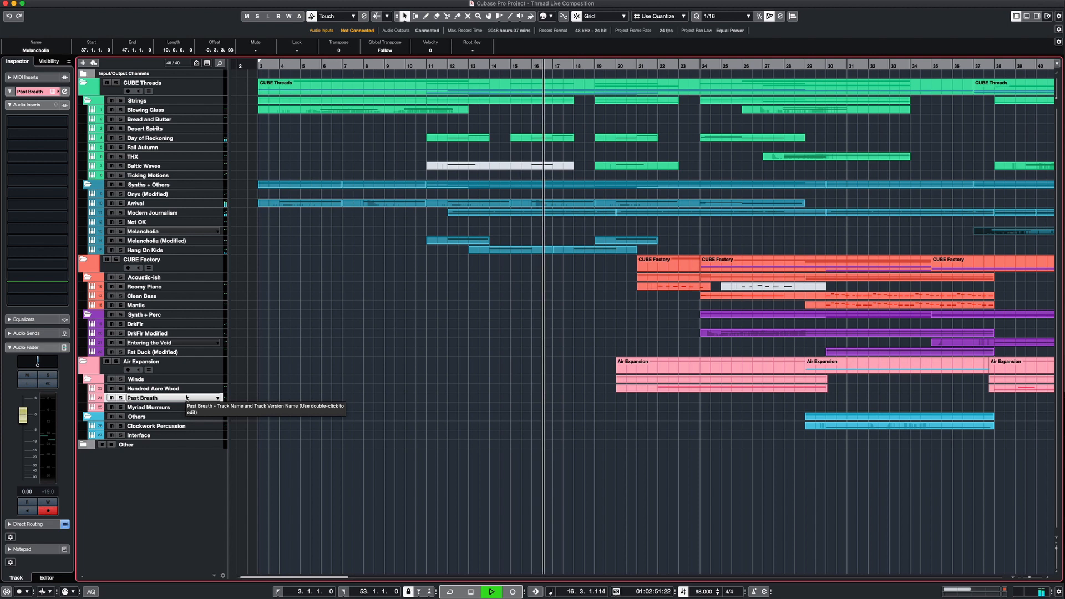
scroll(412, 297, "left", 2)
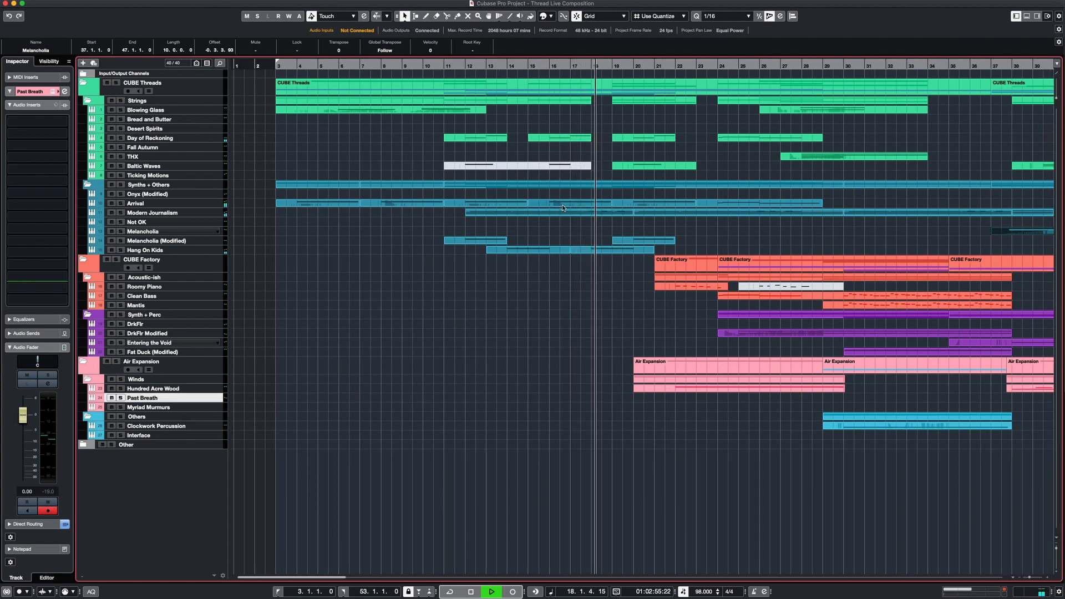
key("g")
key("g")
key("g")
key("g")
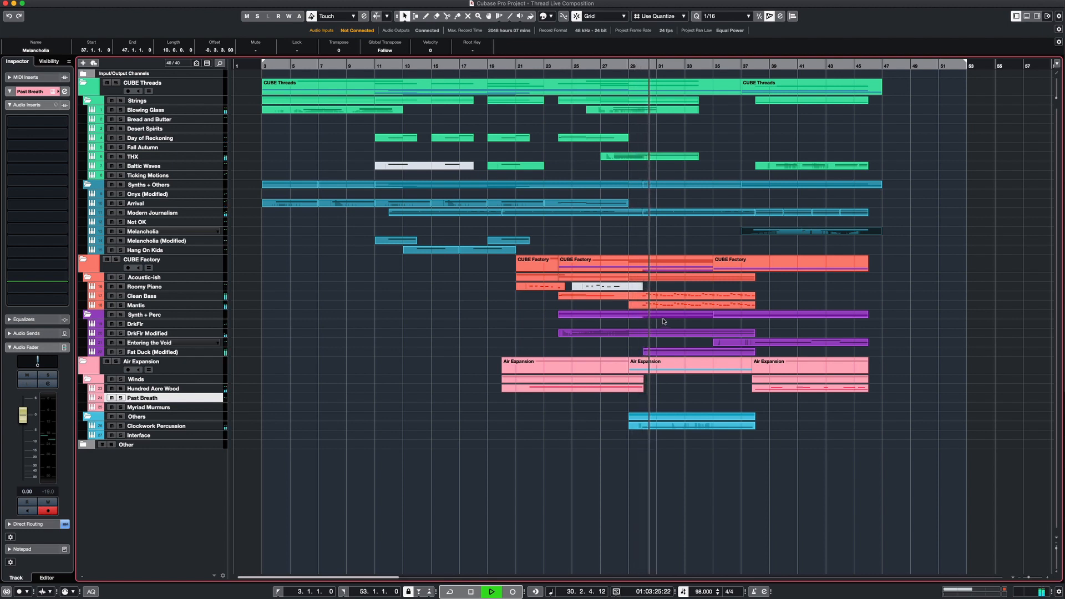
Enlarge the track heights and lengthen the THX part to end at bar 38.
key("shift+h")
scroll(663, 322, "down", 4)
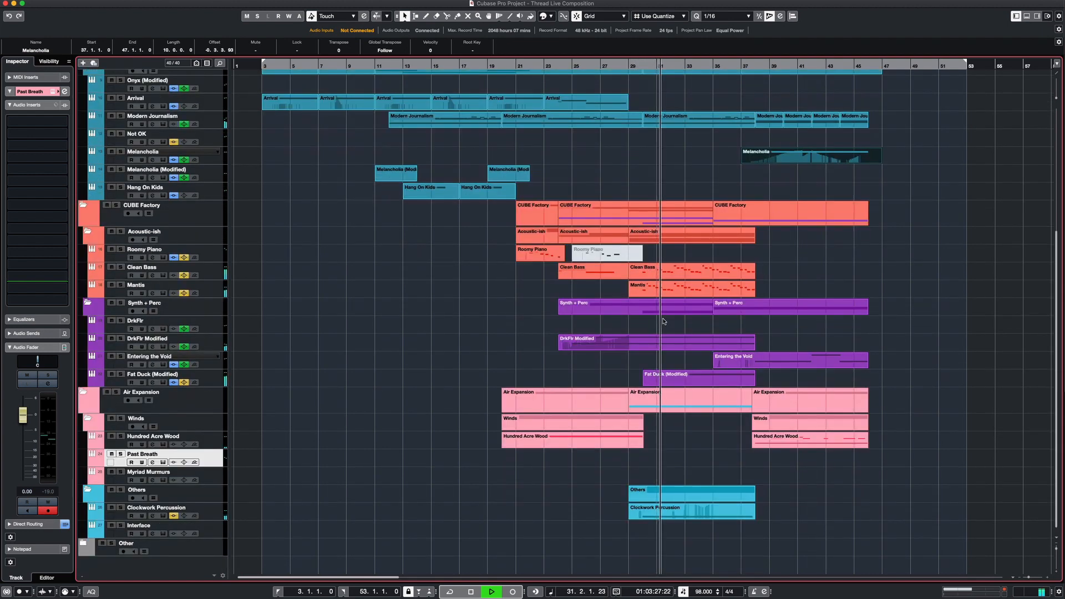
key("h")
key("h")
scroll(663, 321, "up", 6)
scroll(662, 321, "down", 6)
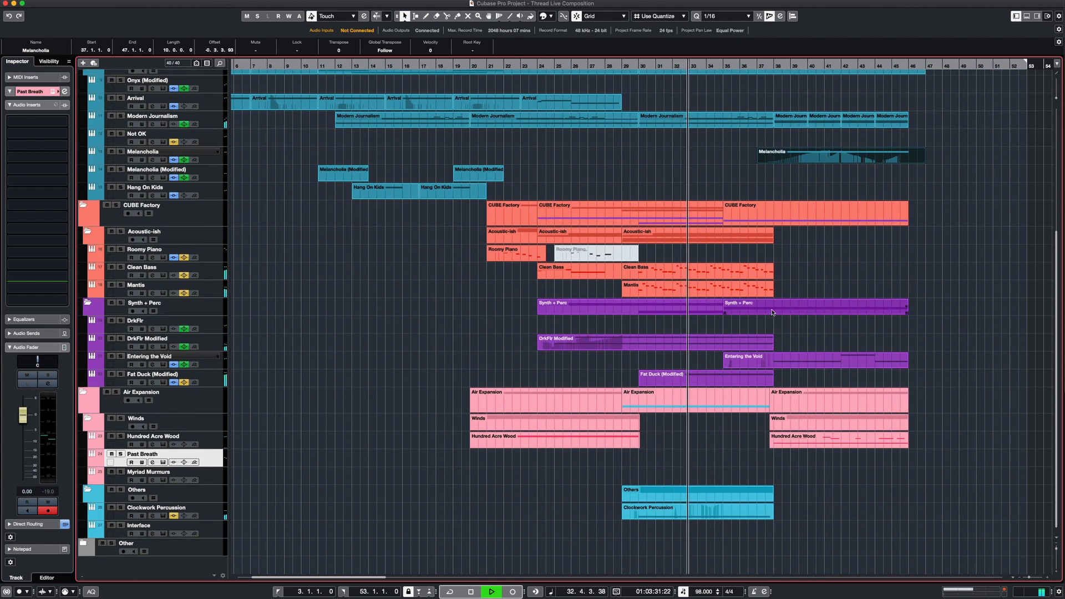
key("h")
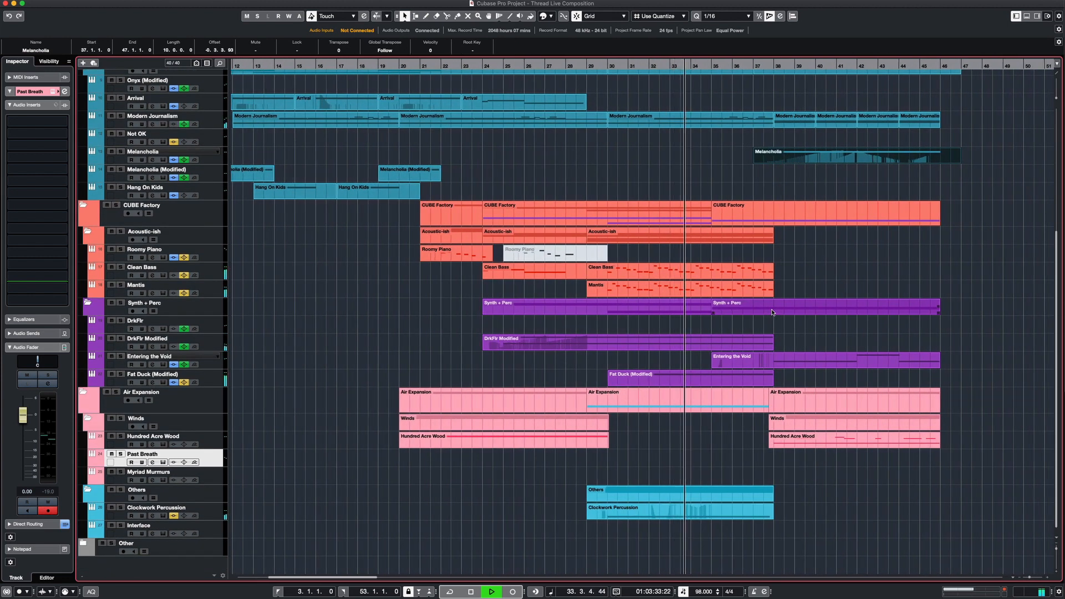
scroll(772, 312, "up", 1)
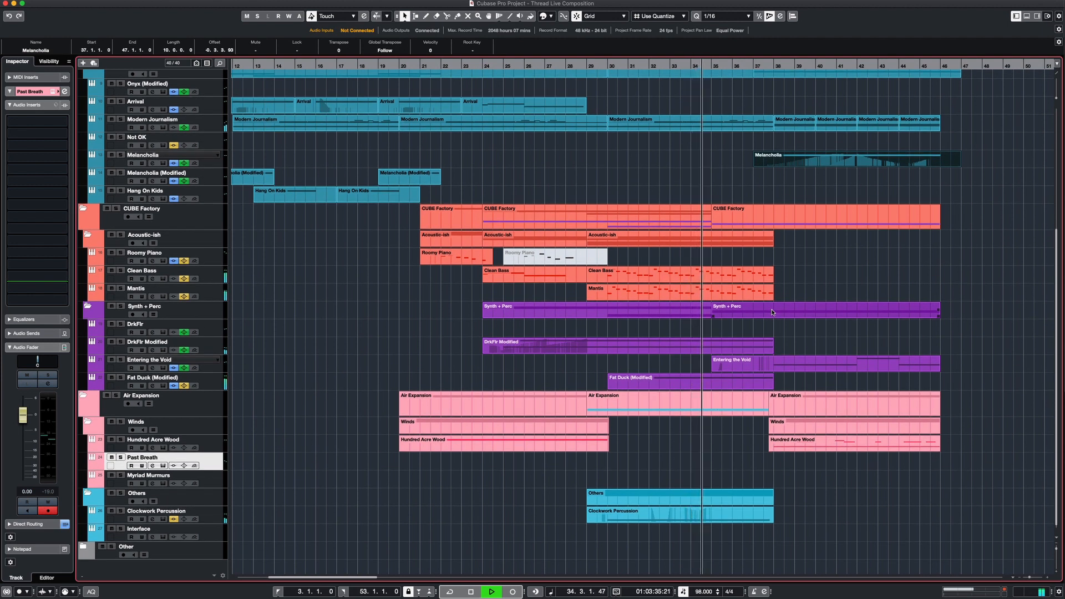
scroll(772, 312, "up", 6)
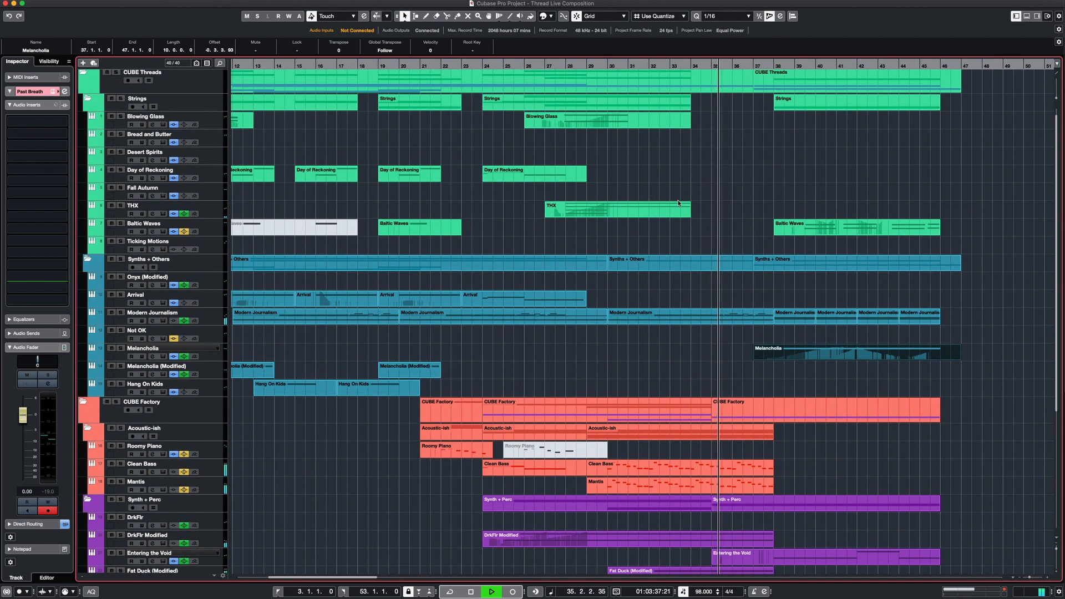
left_click_drag(688, 216, 772, 217)
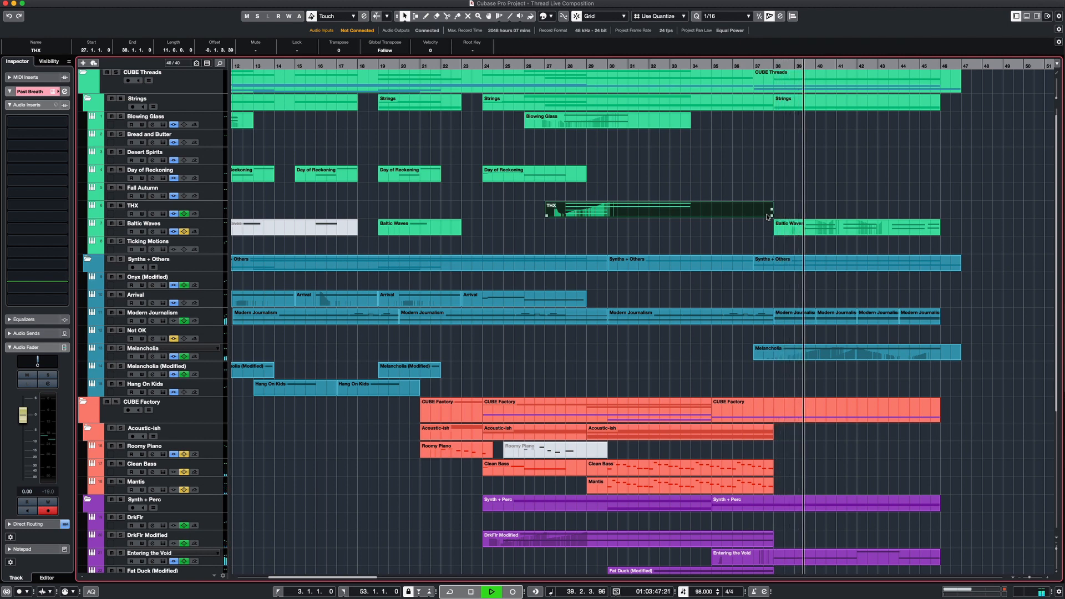
Extend the THX part's A3 and A2 notes to the end of the part at bar 38 and close the note editor.
double_click(767, 217)
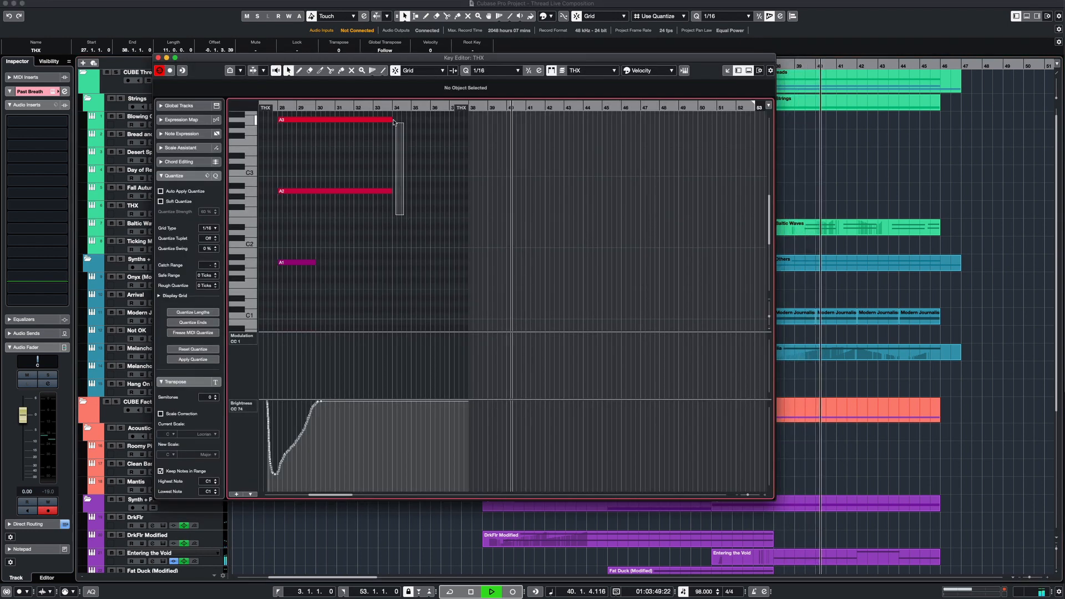
scroll(391, 156, "up", 4)
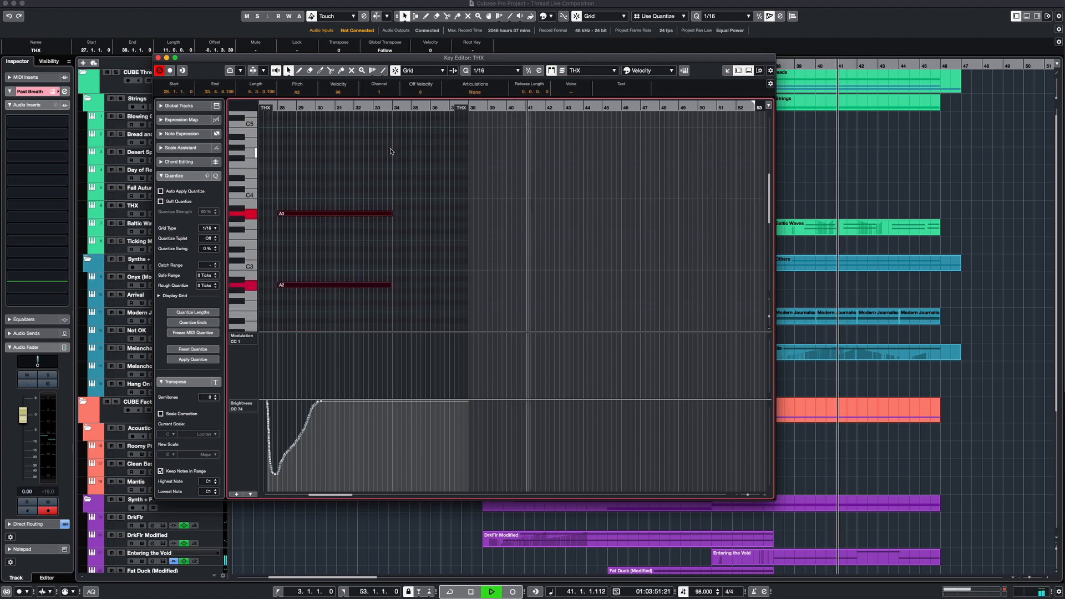
left_click_drag(391, 224, 463, 229)
key("Return")
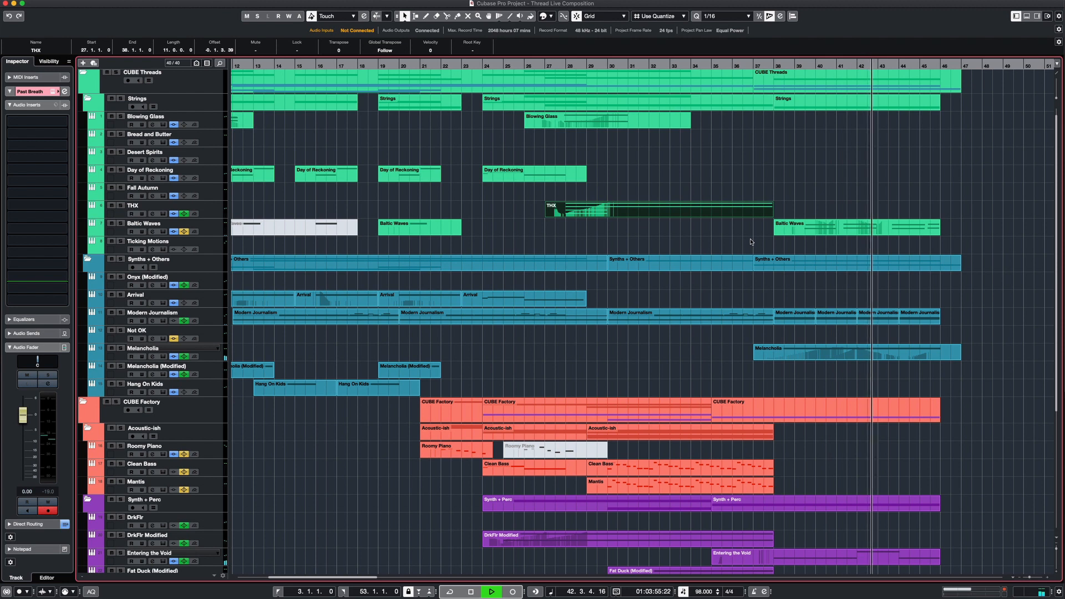
Reduce the track heights and copy the opening Arrival part from bar 3 to bar 45 on the same track.
scroll(751, 239, "down", 5)
scroll(751, 239, "down", 1)
scroll(753, 240, "down", 1)
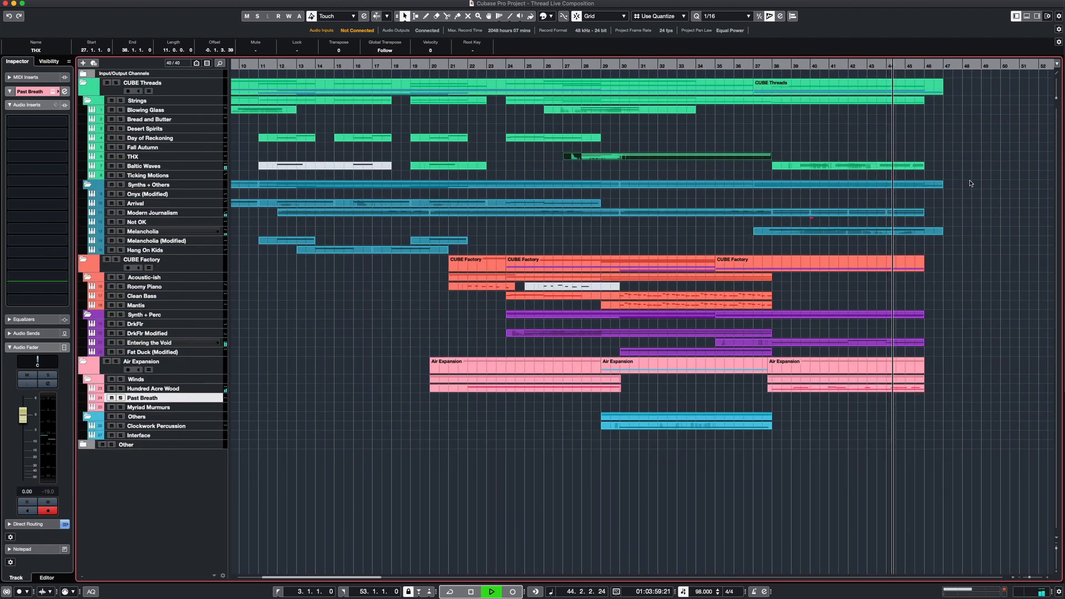
scroll(970, 183, "up", 4)
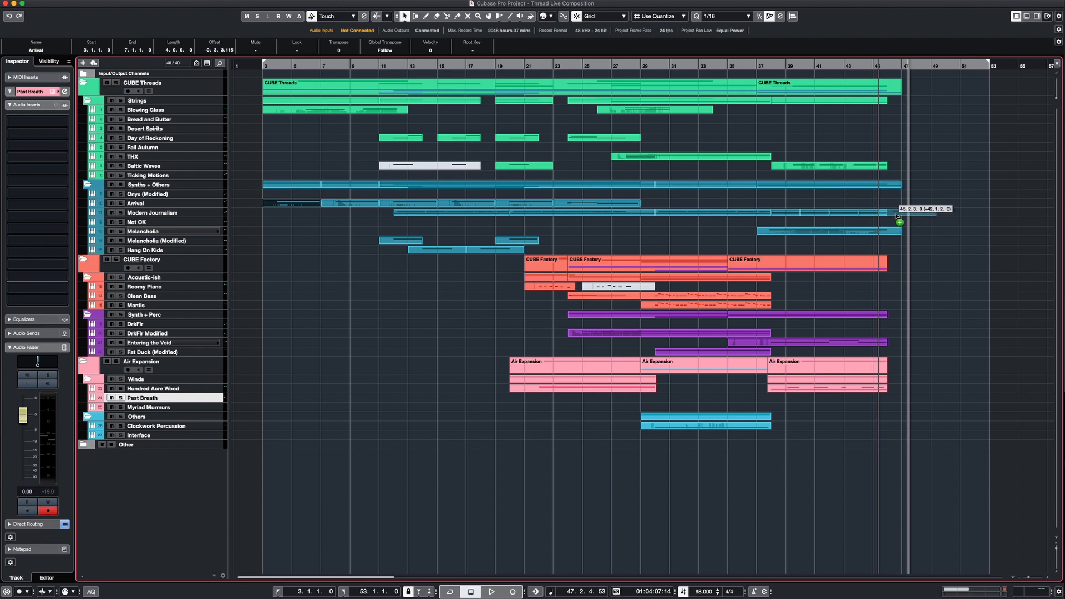
left_click_drag(896, 205, 871, 204)
Play the ending to hear the copied Arrival part through to bar 49.
scroll(894, 205, "up", 5)
left_click(800, 63)
key("space")
scroll(873, 229, "down", 5)
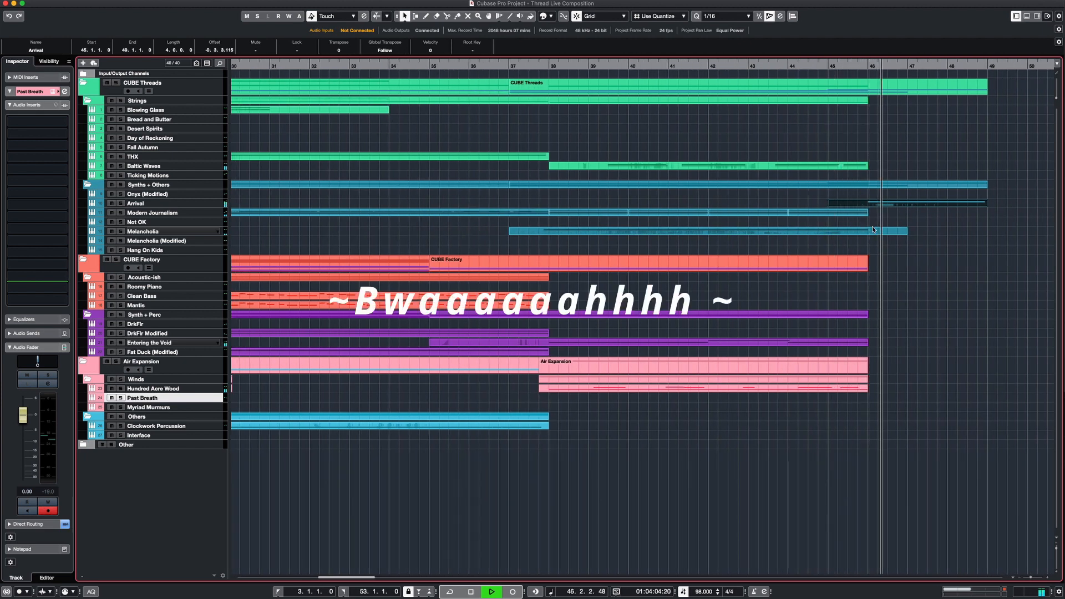
scroll(873, 229, "down", 3)
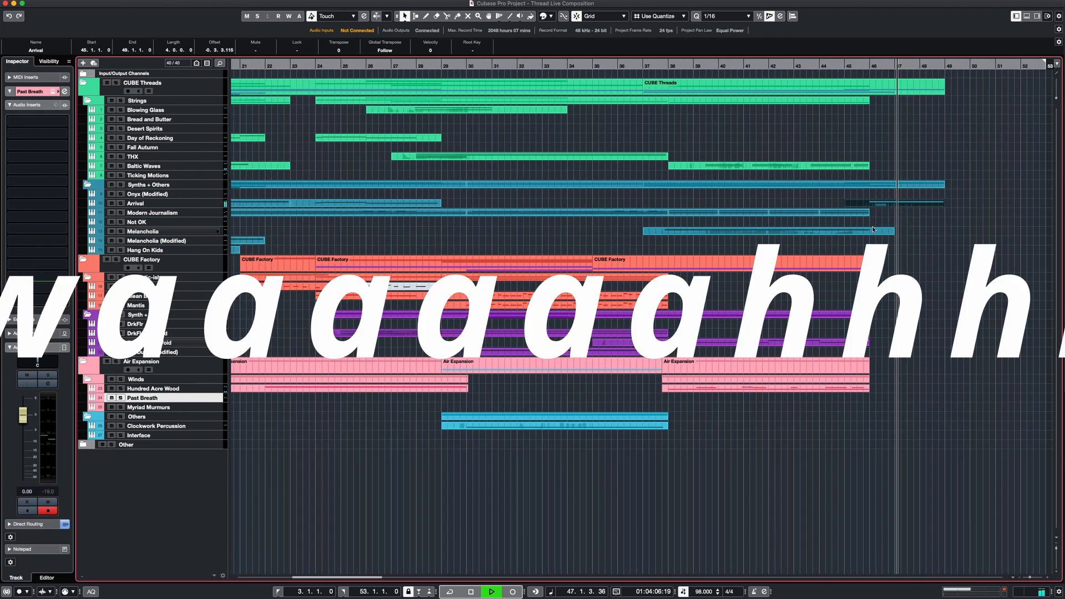
scroll(873, 229, "down", 4)
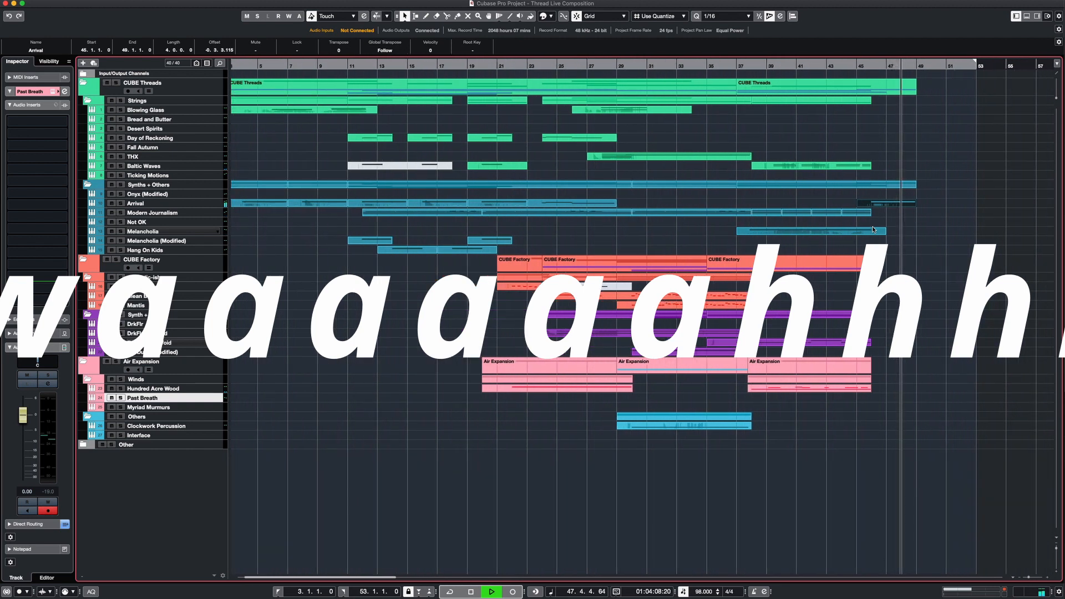
scroll(353, 105, "down", 2)
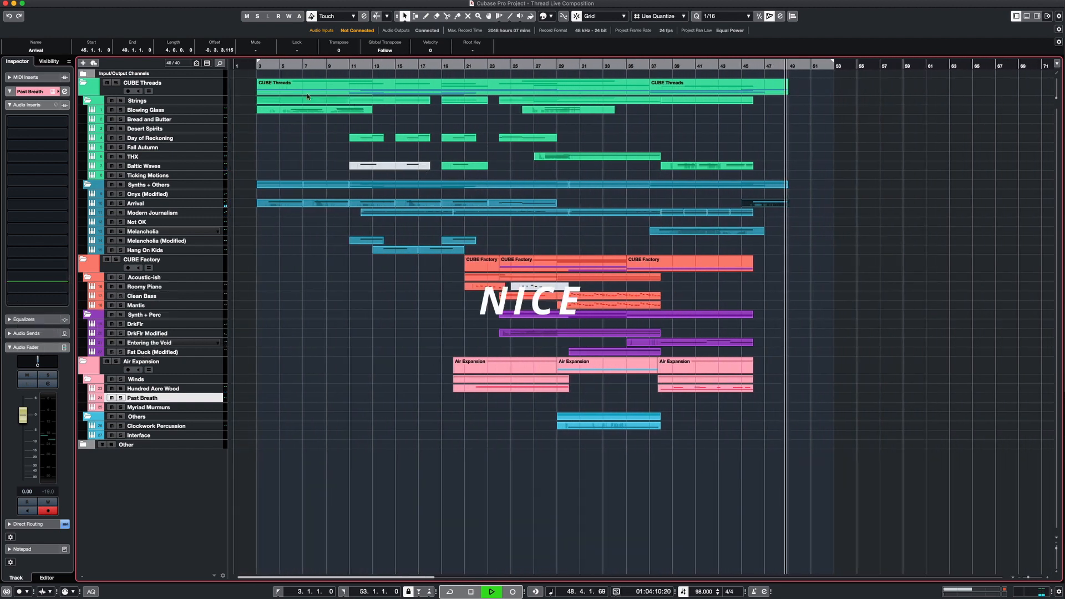
Audition the Ticking Motions and Past Breath tracks and return the playback position to 37.4.2.0.
left_click(144, 175)
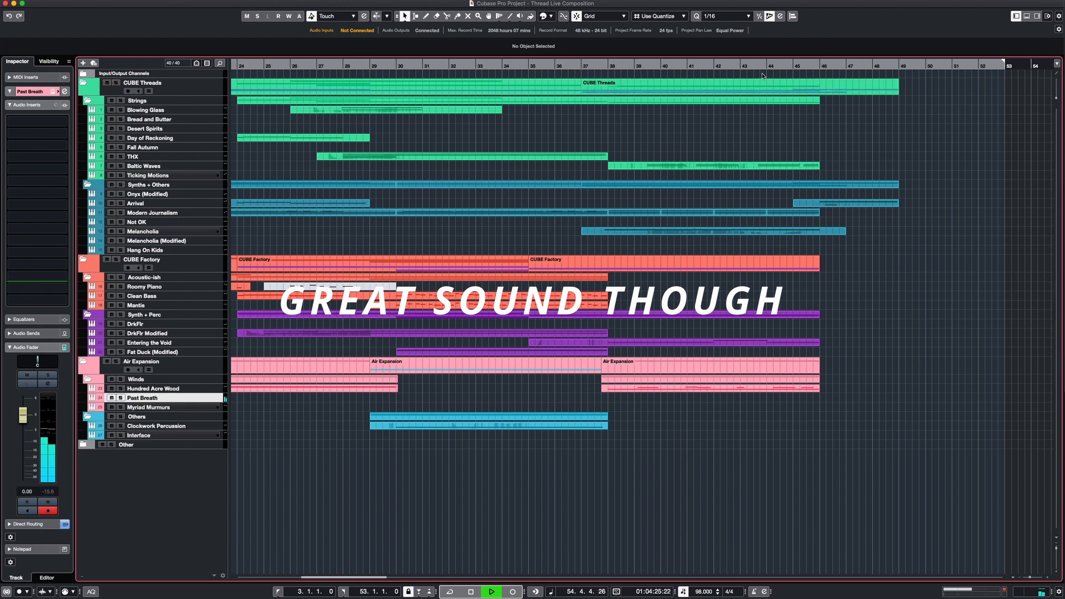
key("g")
key("g")
key("g")
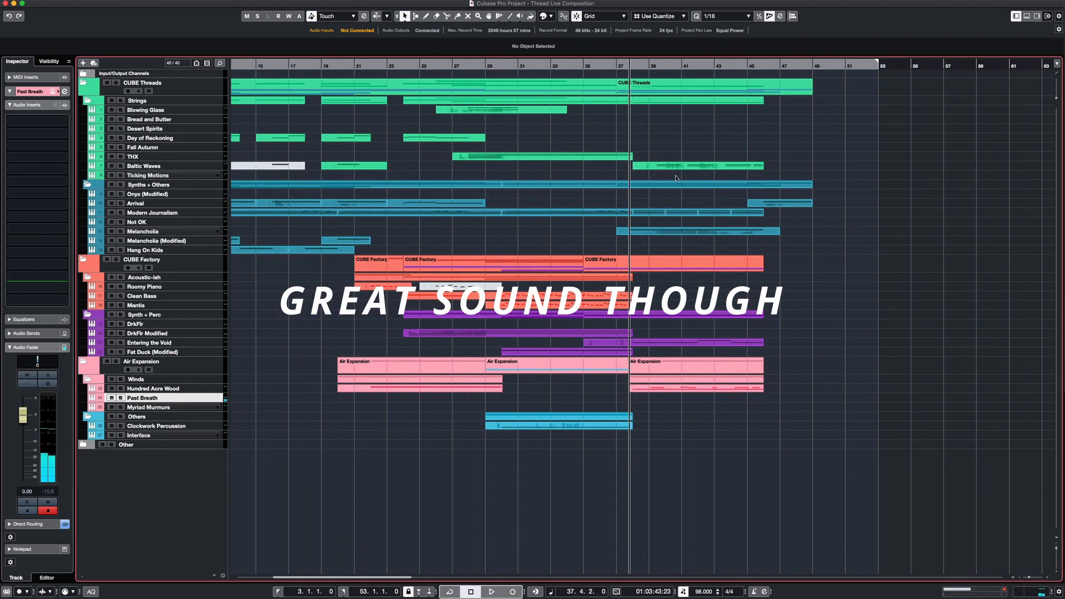